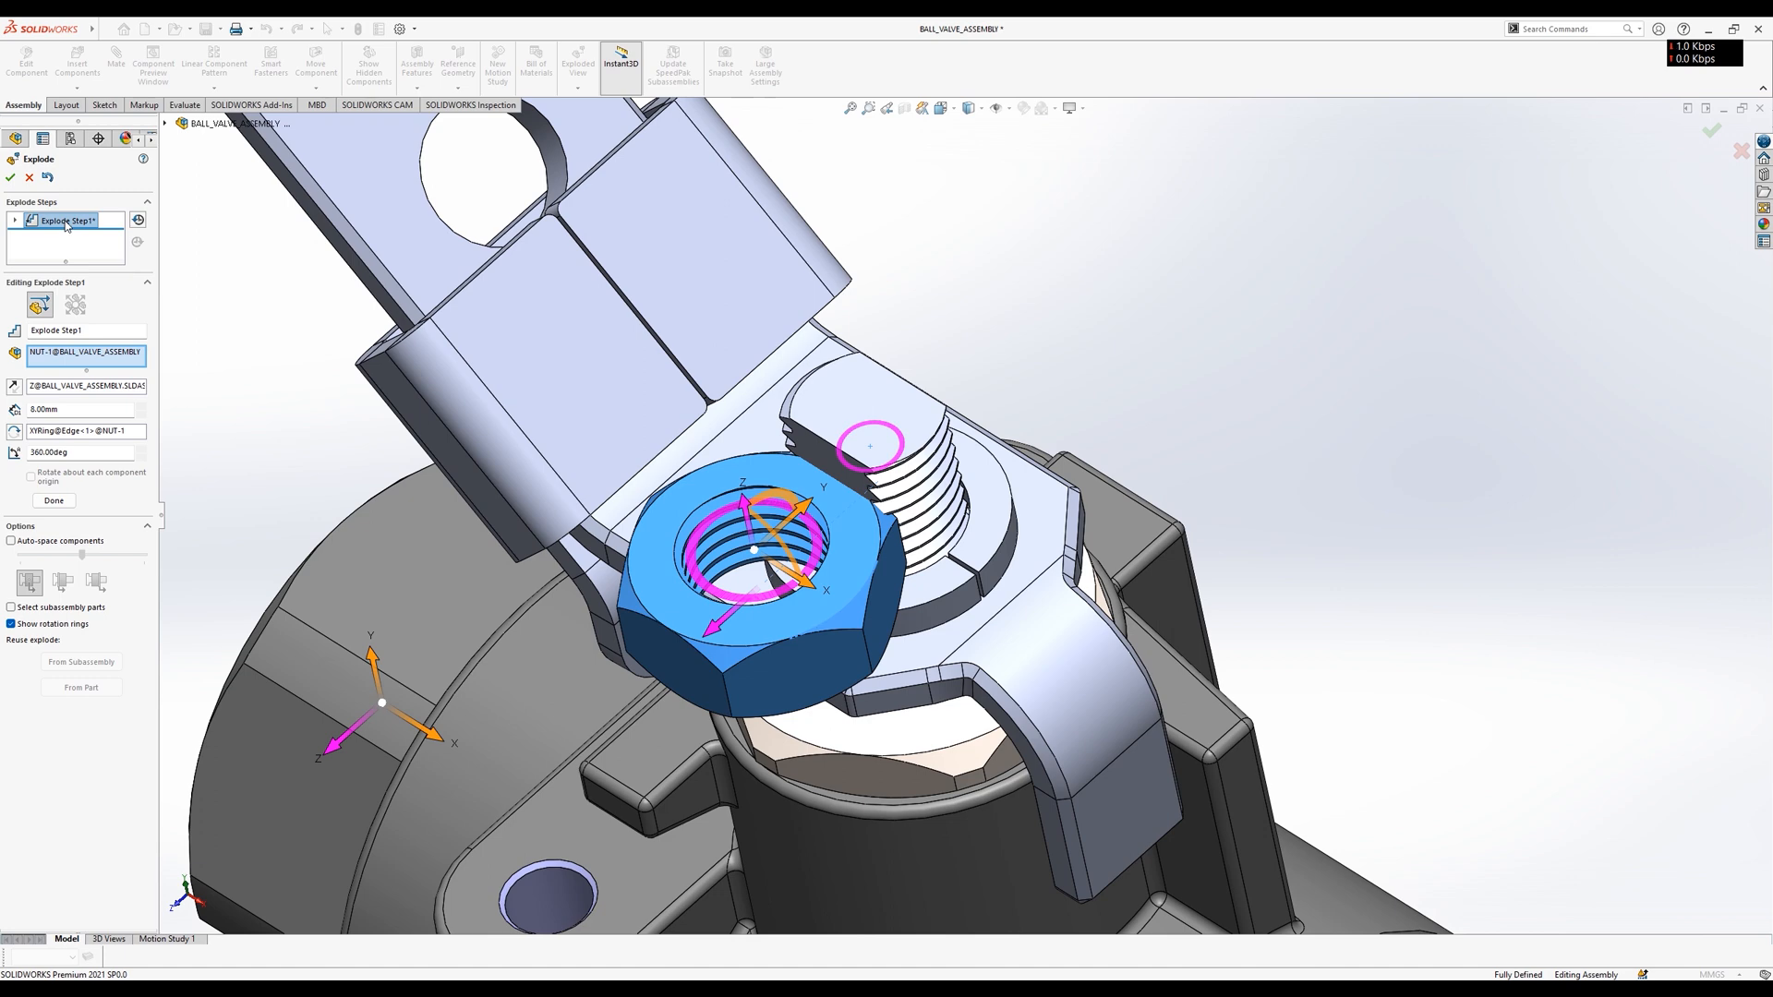
Undo the nut's explode step, recreate it 8 mm along the Y axis with 360° rotation about its edge, and accept the exploded view.
key("ctrl+shift+z")
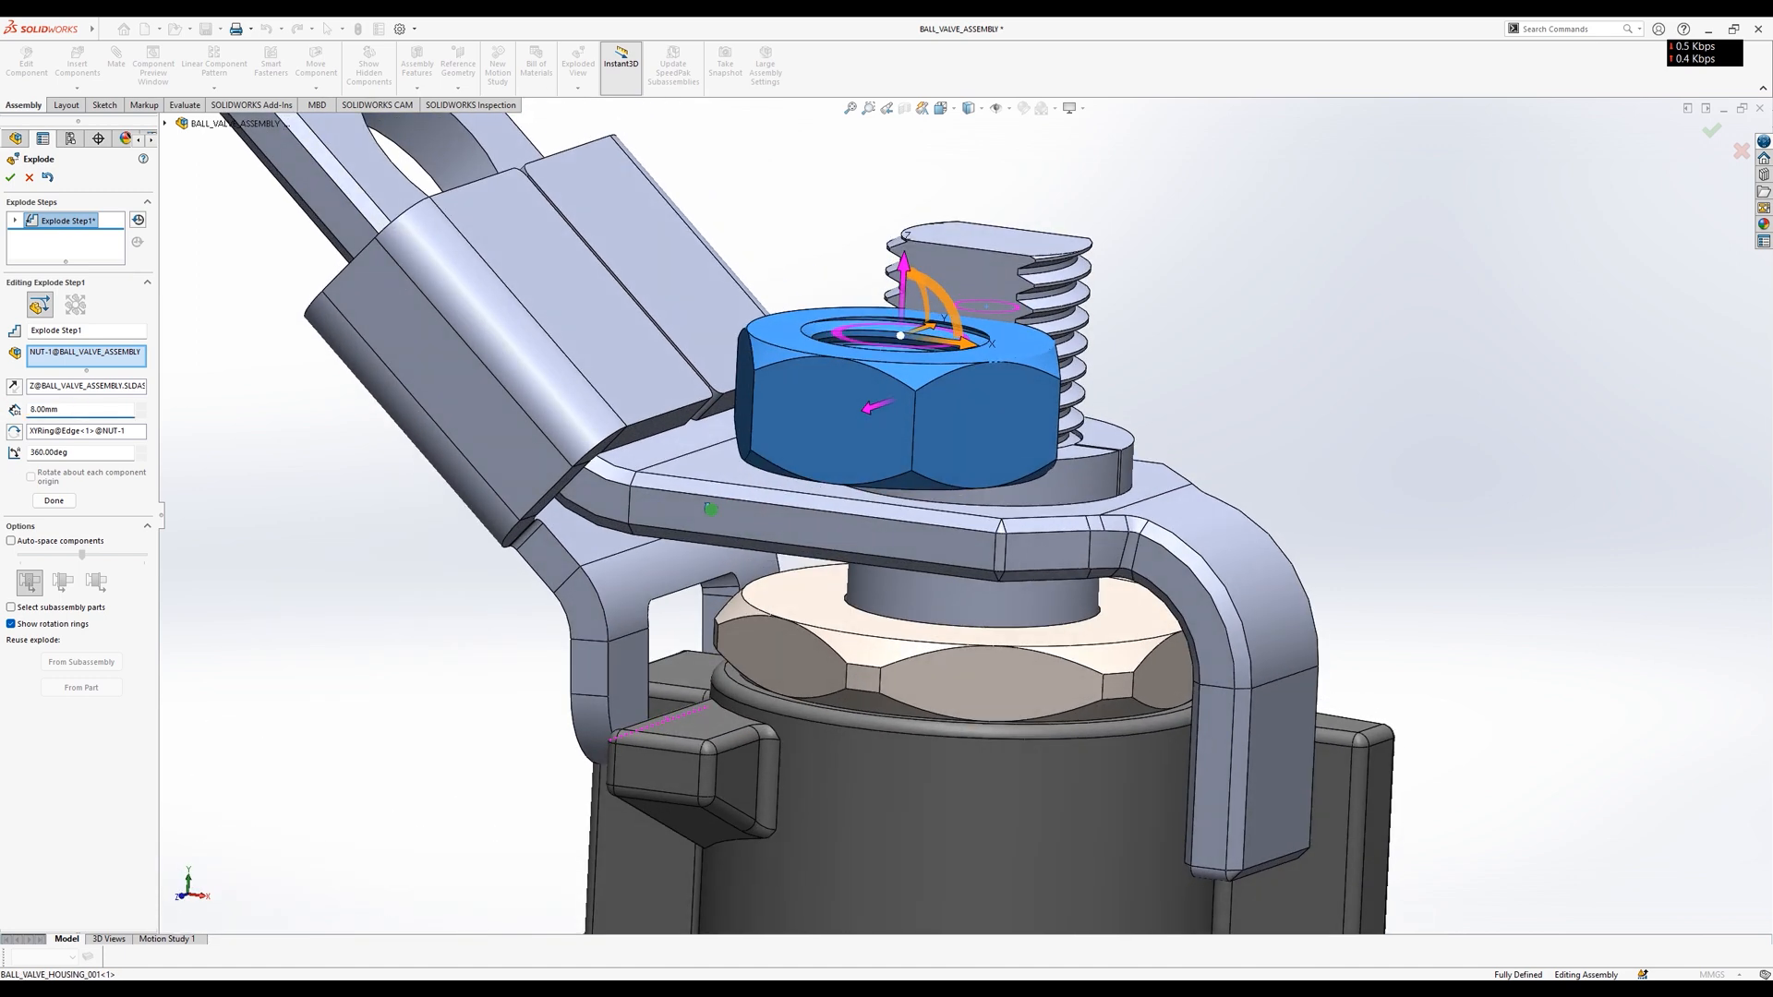
key("ctrl+z")
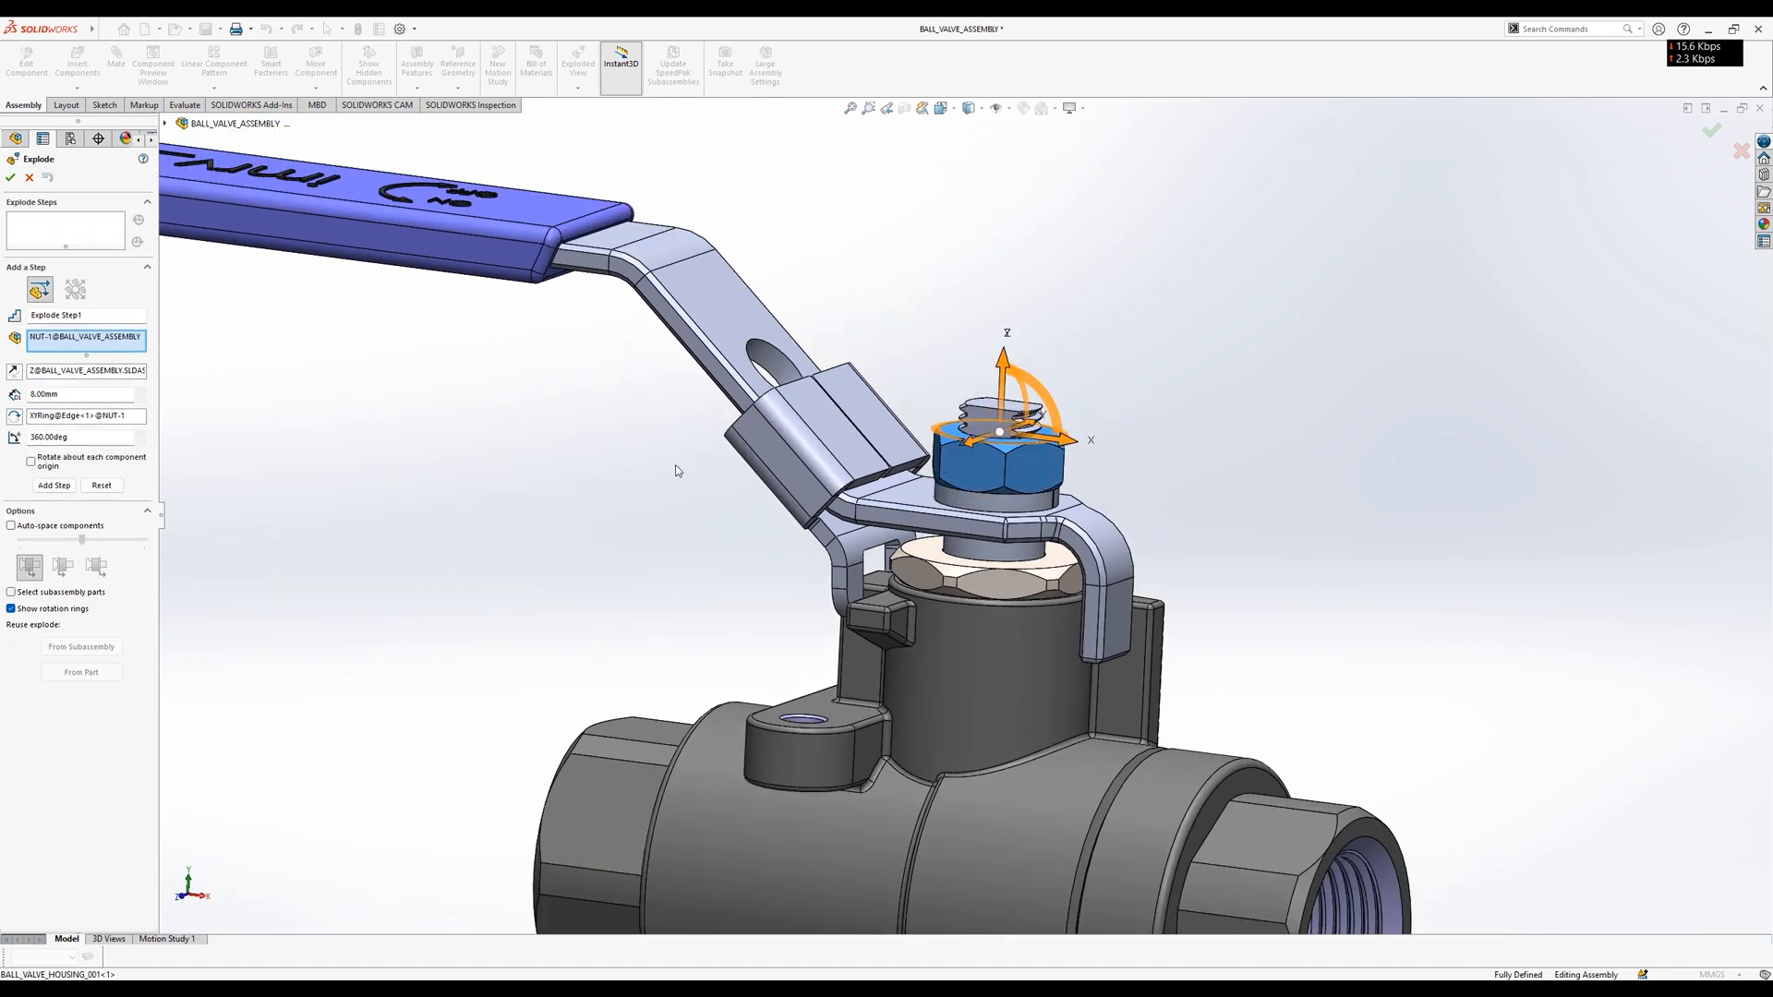
left_click(86, 375)
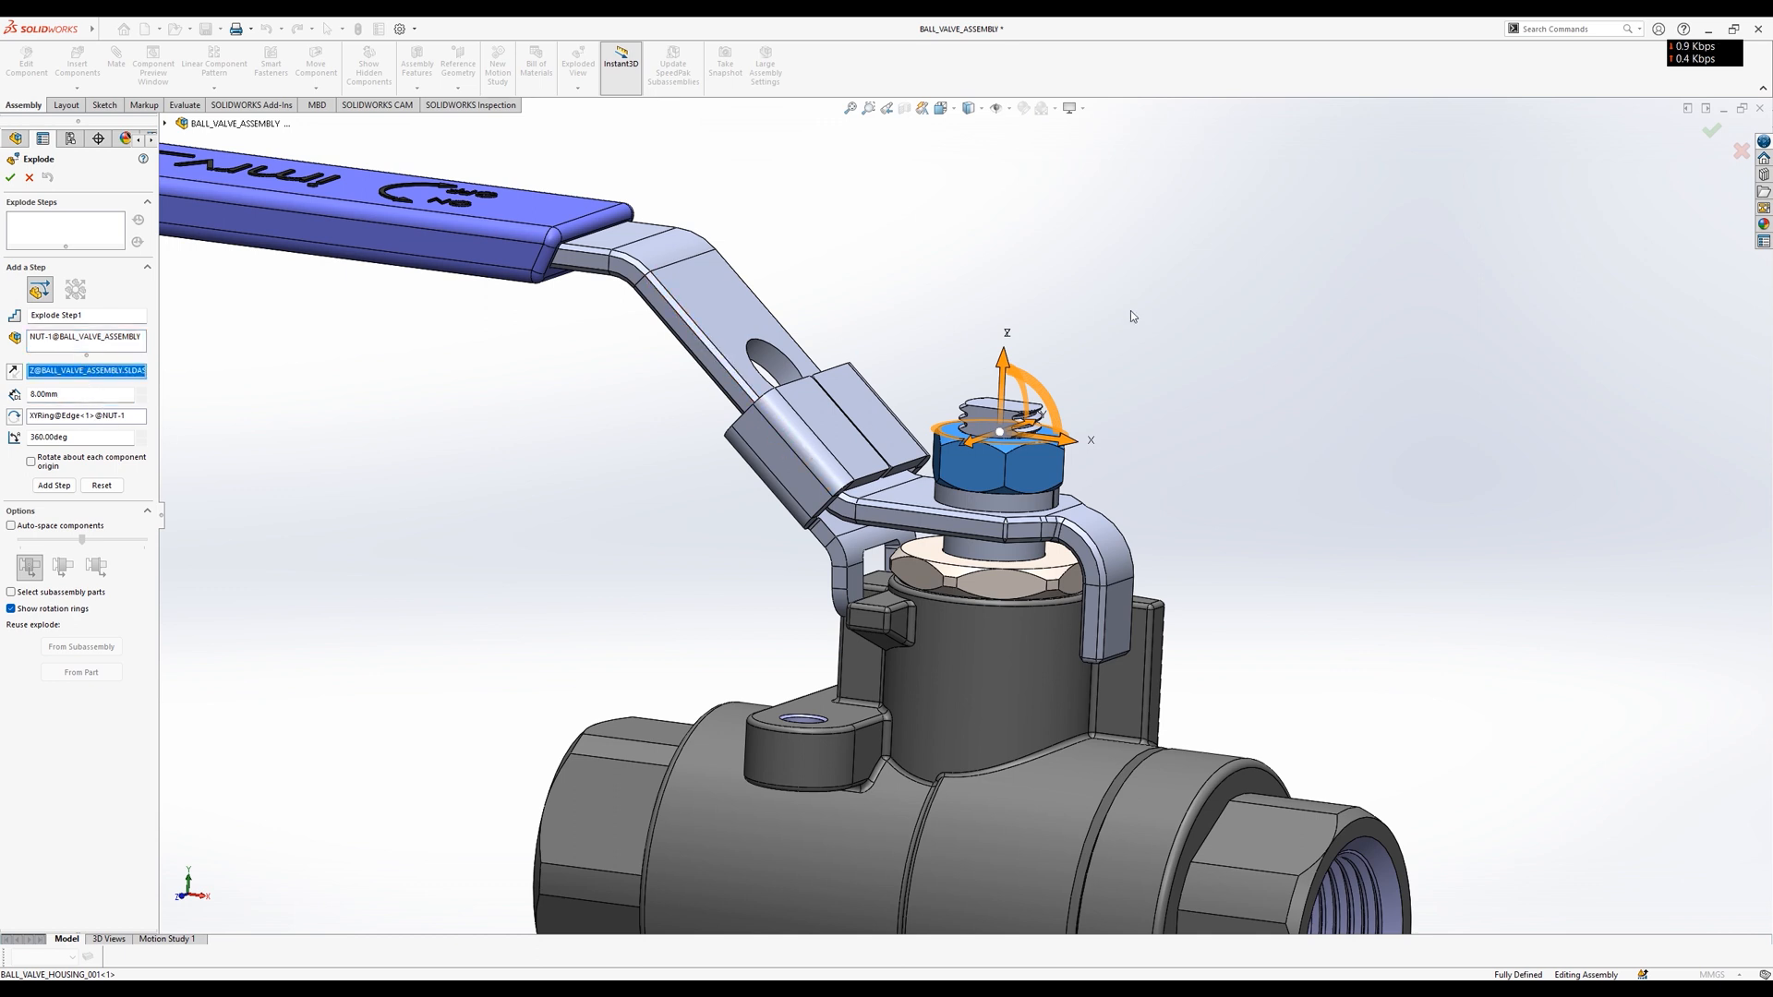
left_click_drag(1004, 363, 1008, 248)
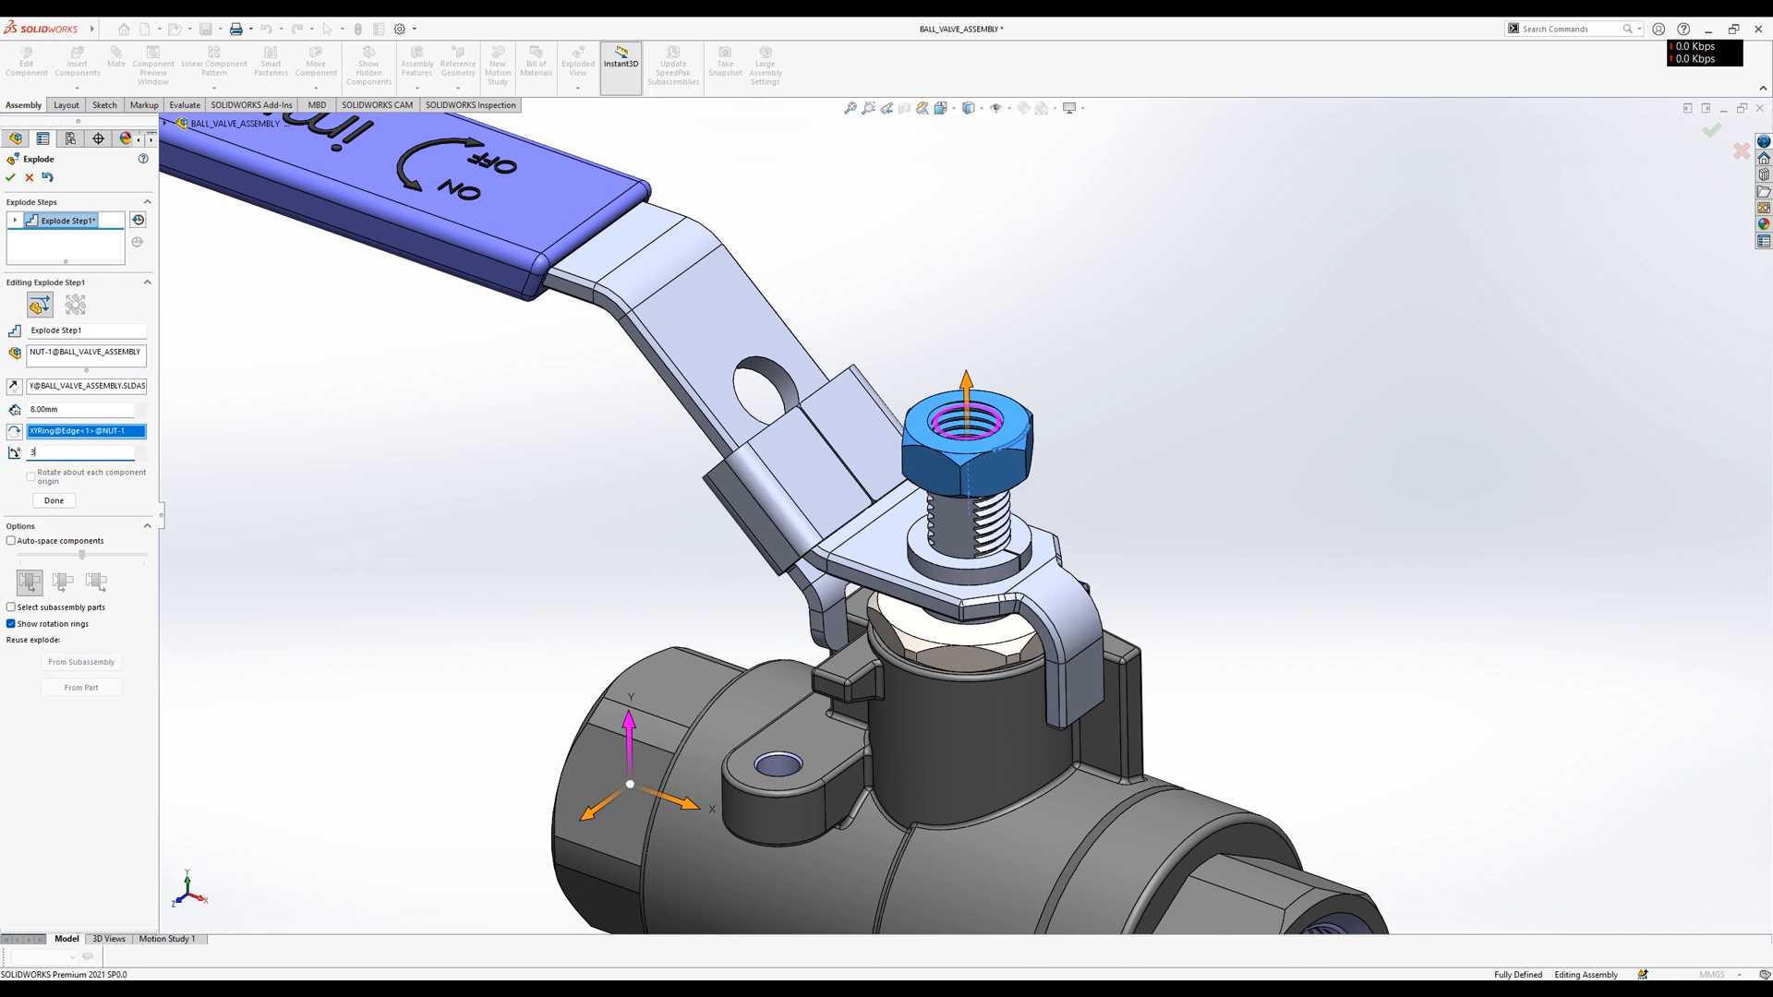
left_click(54, 500)
left_click(10, 177)
Play the exploded view's collapse animation to check the nut's motion, and close the animation.
left_click(23, 198)
right_click(92, 214)
left_click(130, 241)
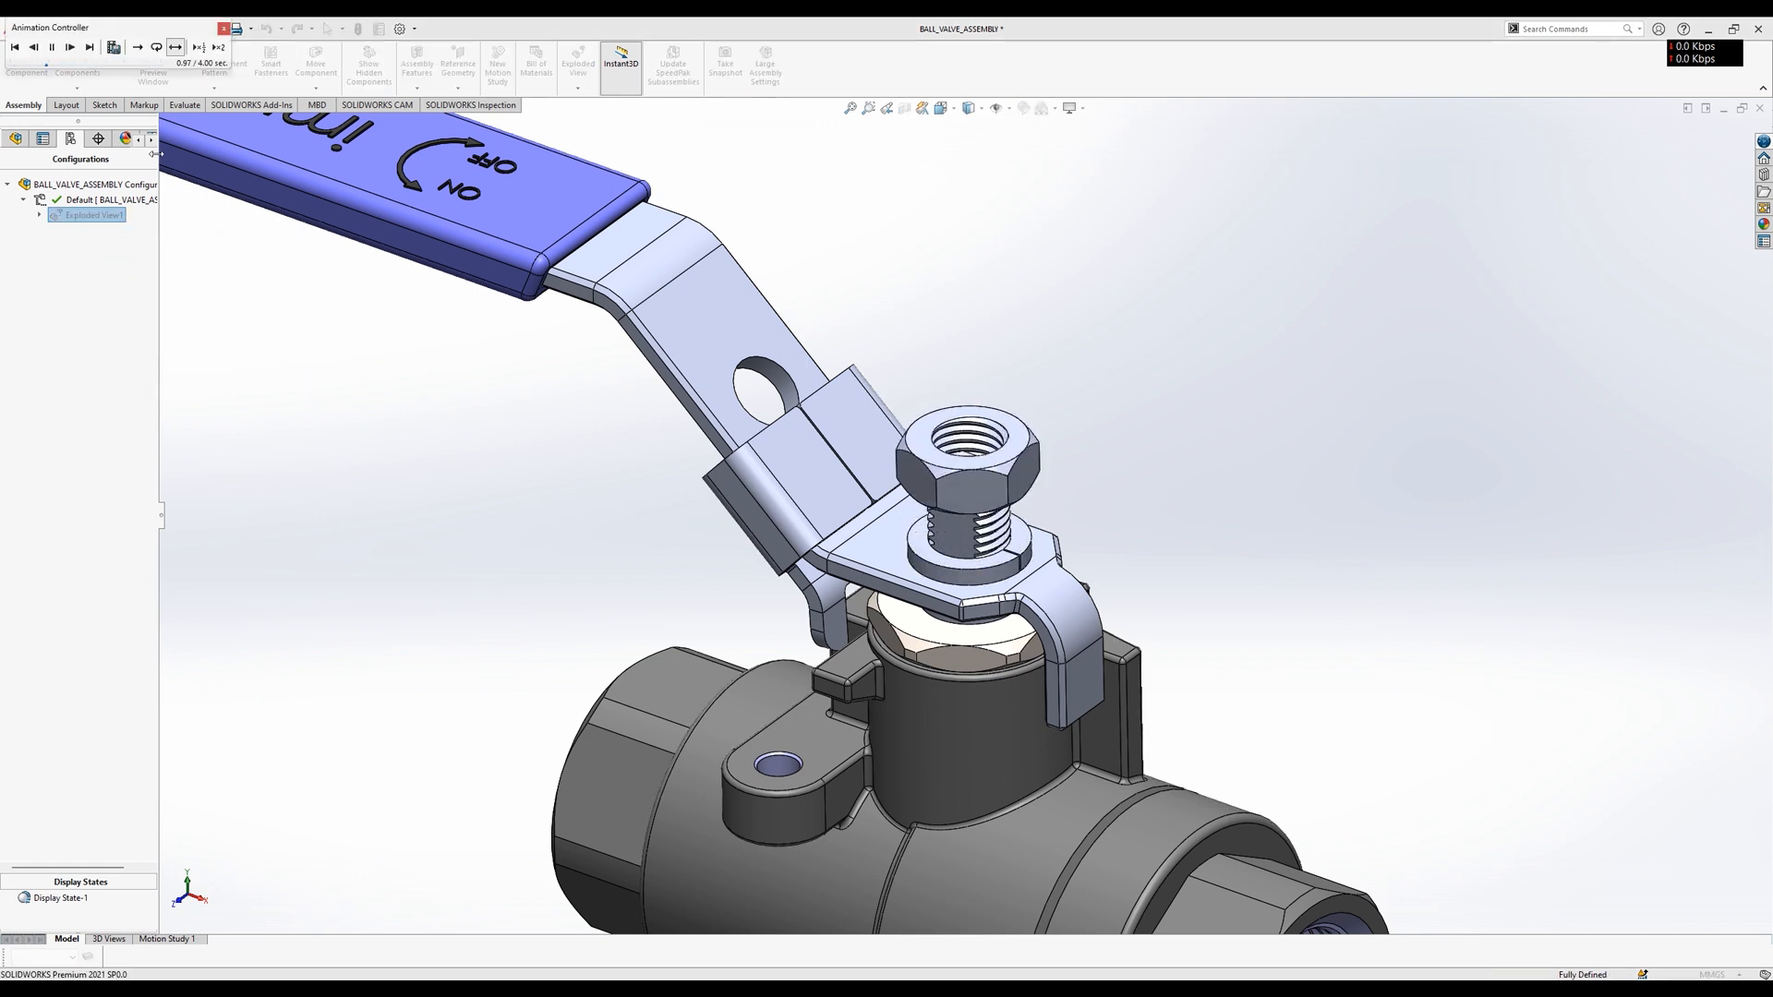
left_click(224, 28)
Edit the exploded view and set the rotation angle of the nut's first explode step to 480°.
right_click(64, 216)
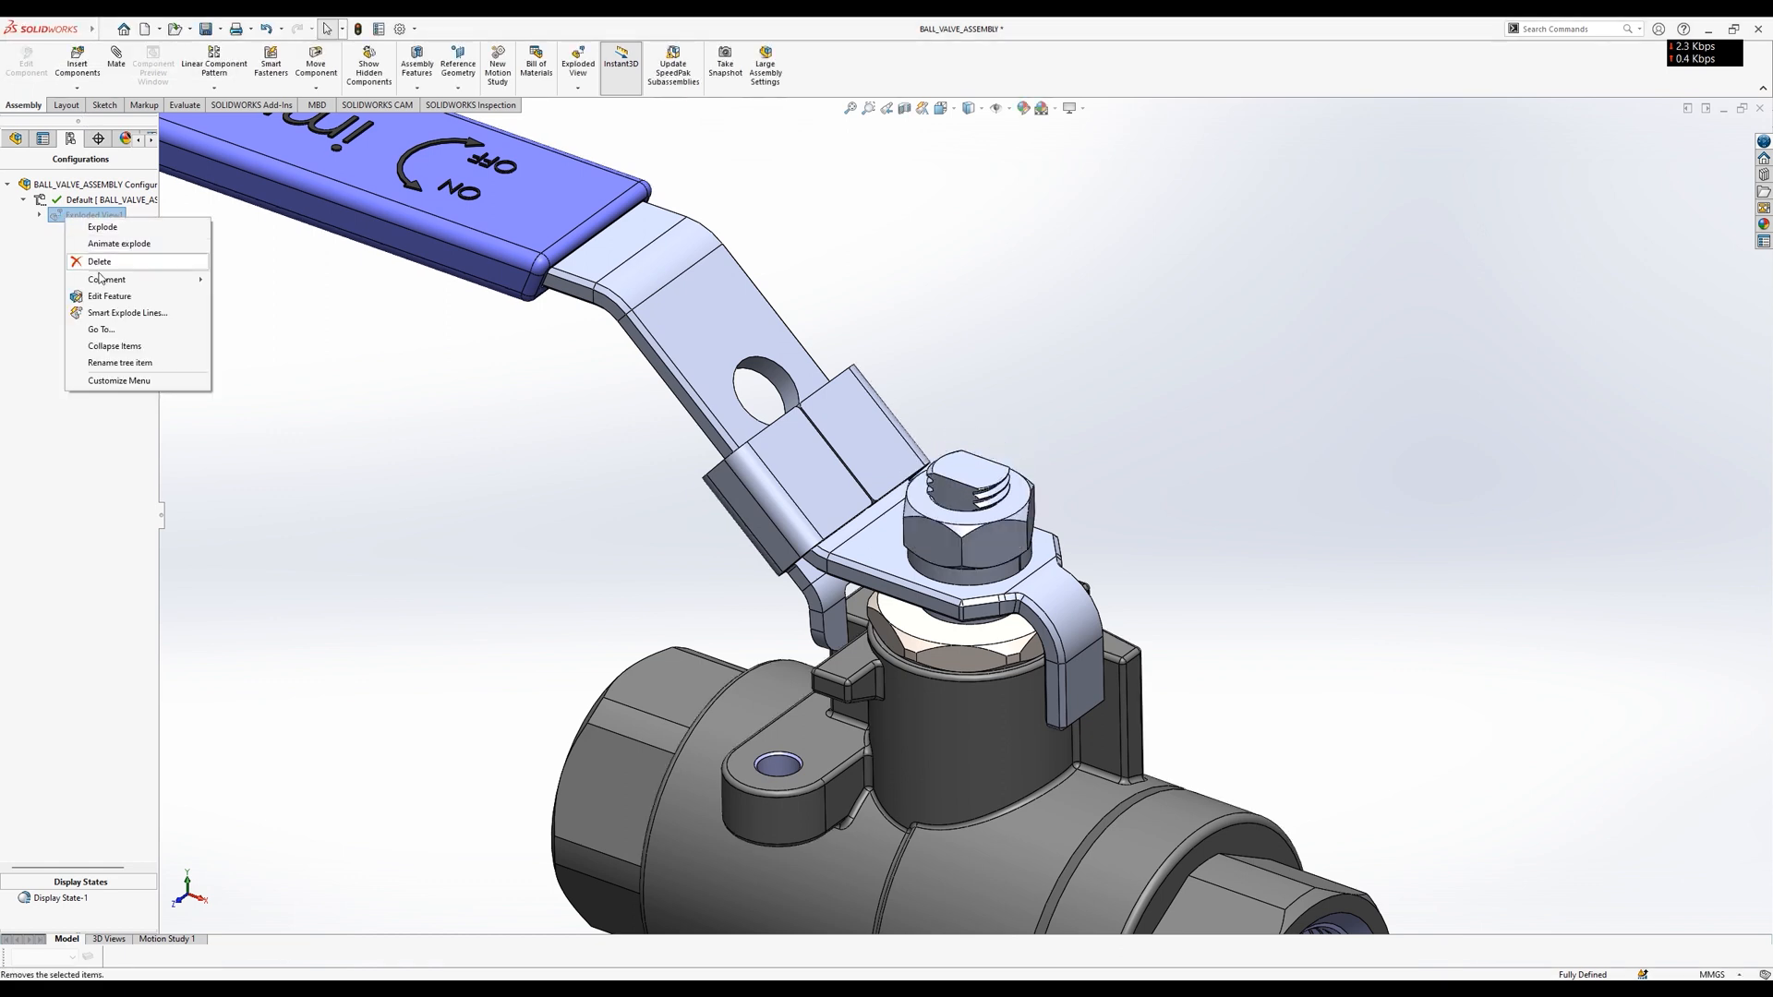
left_click(109, 295)
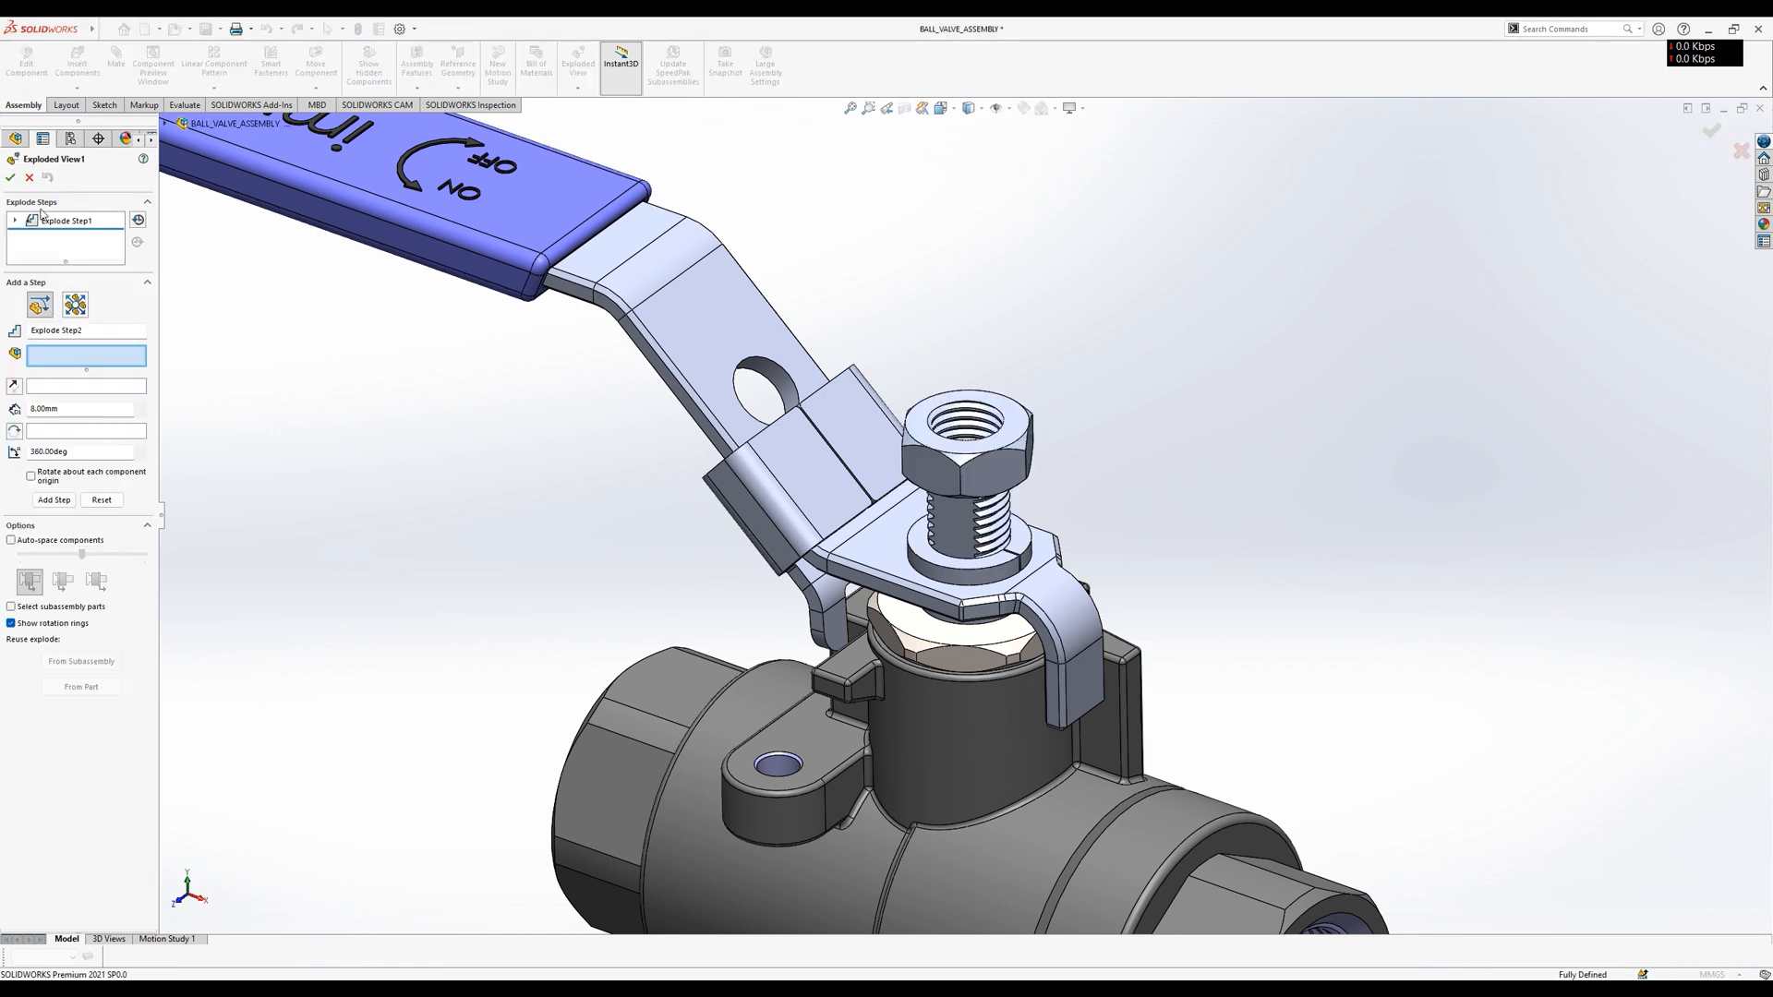
left_click(55, 220)
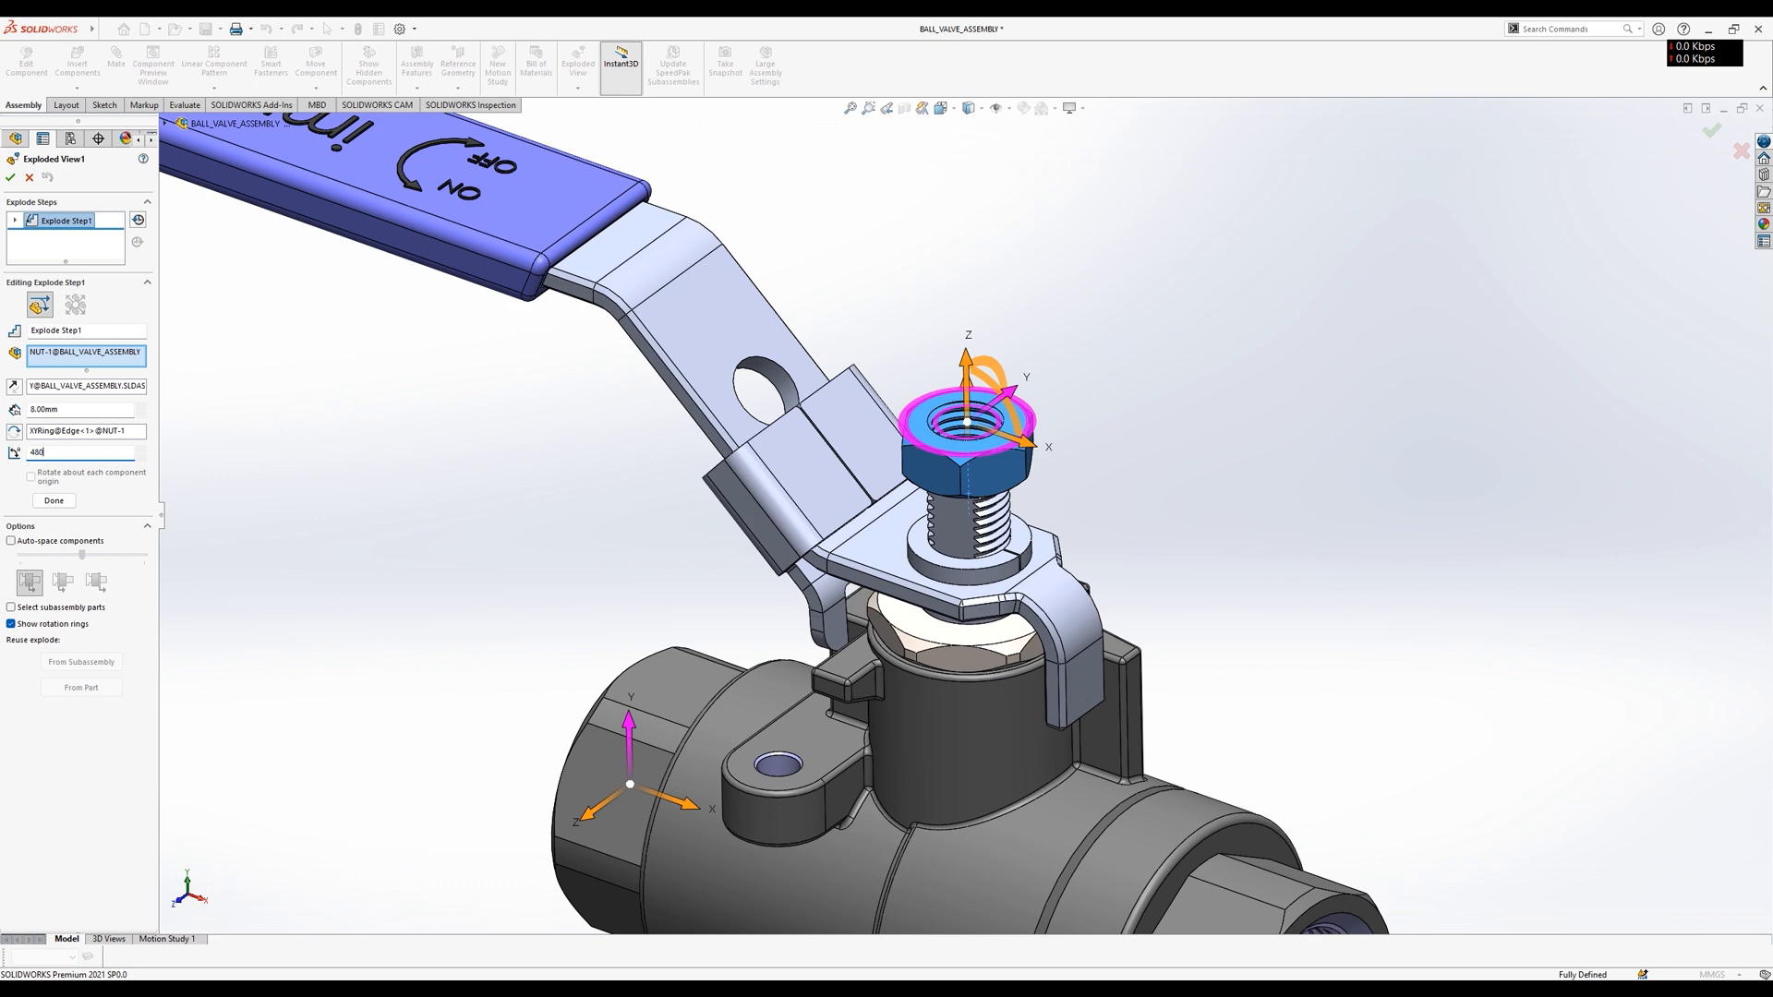
type("480")
key("Return")
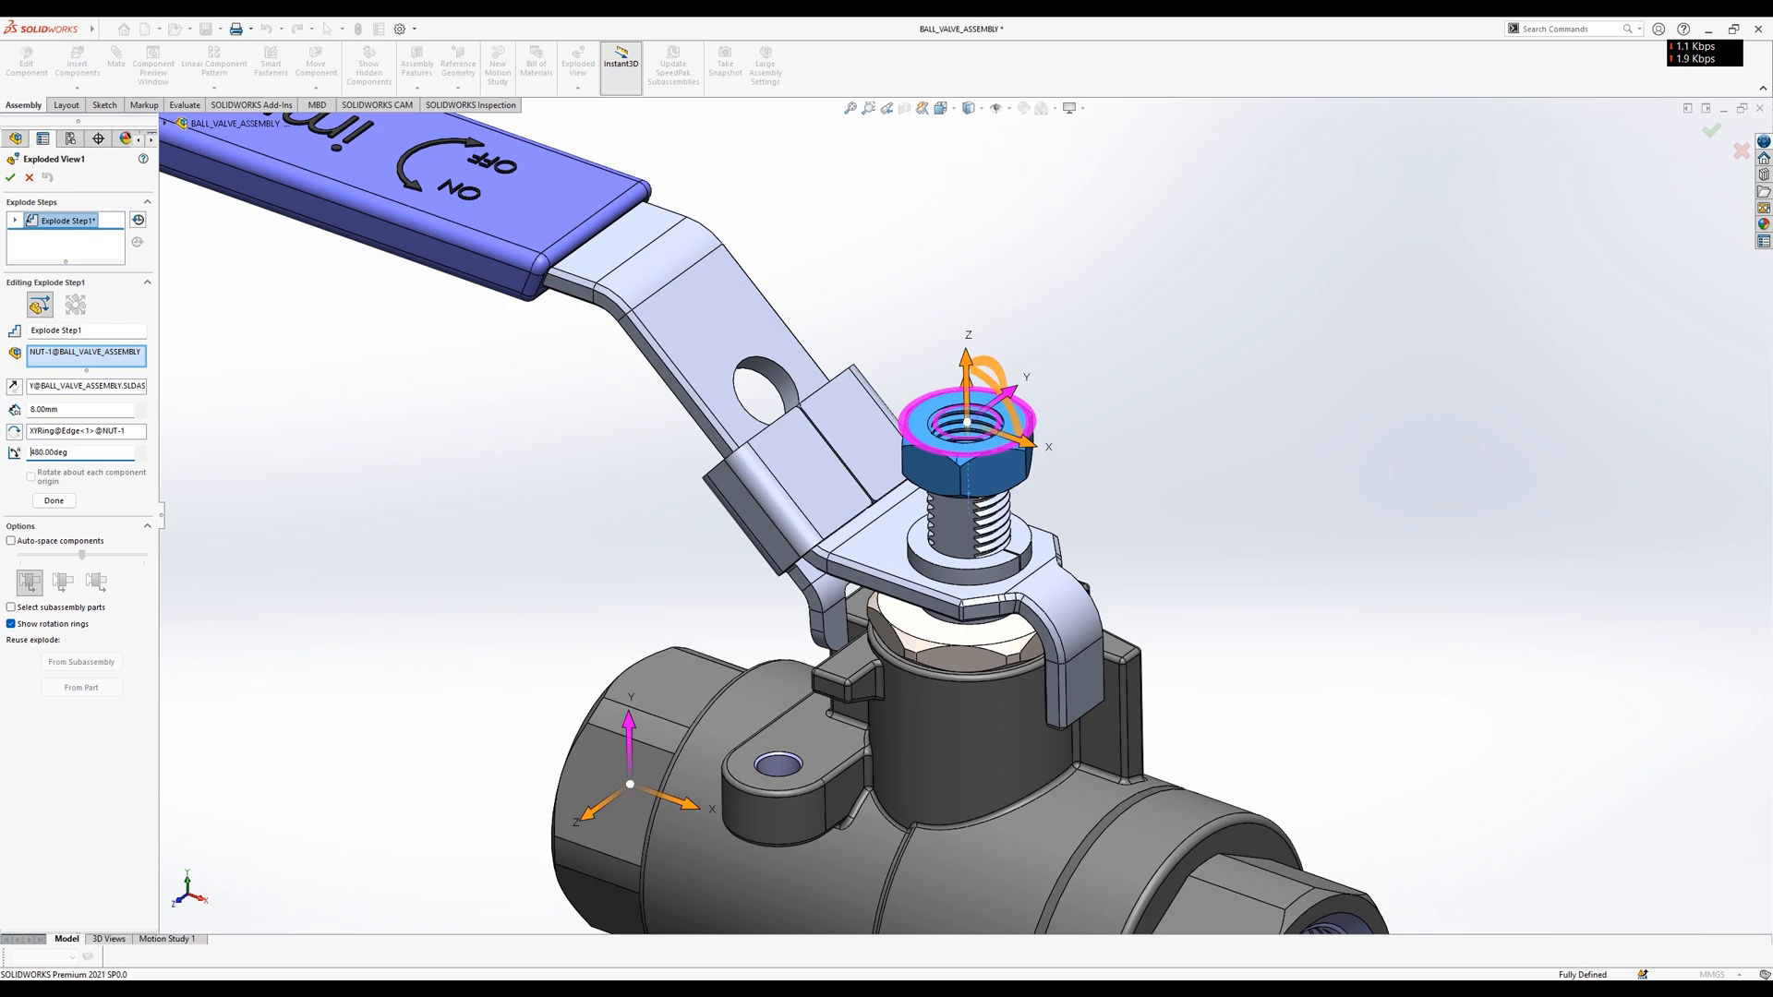
left_click(53, 500)
Add an explode step that moves the nut a further 20 mm upward along the Y axis.
middle_click_drag(831, 416, 1041, 380)
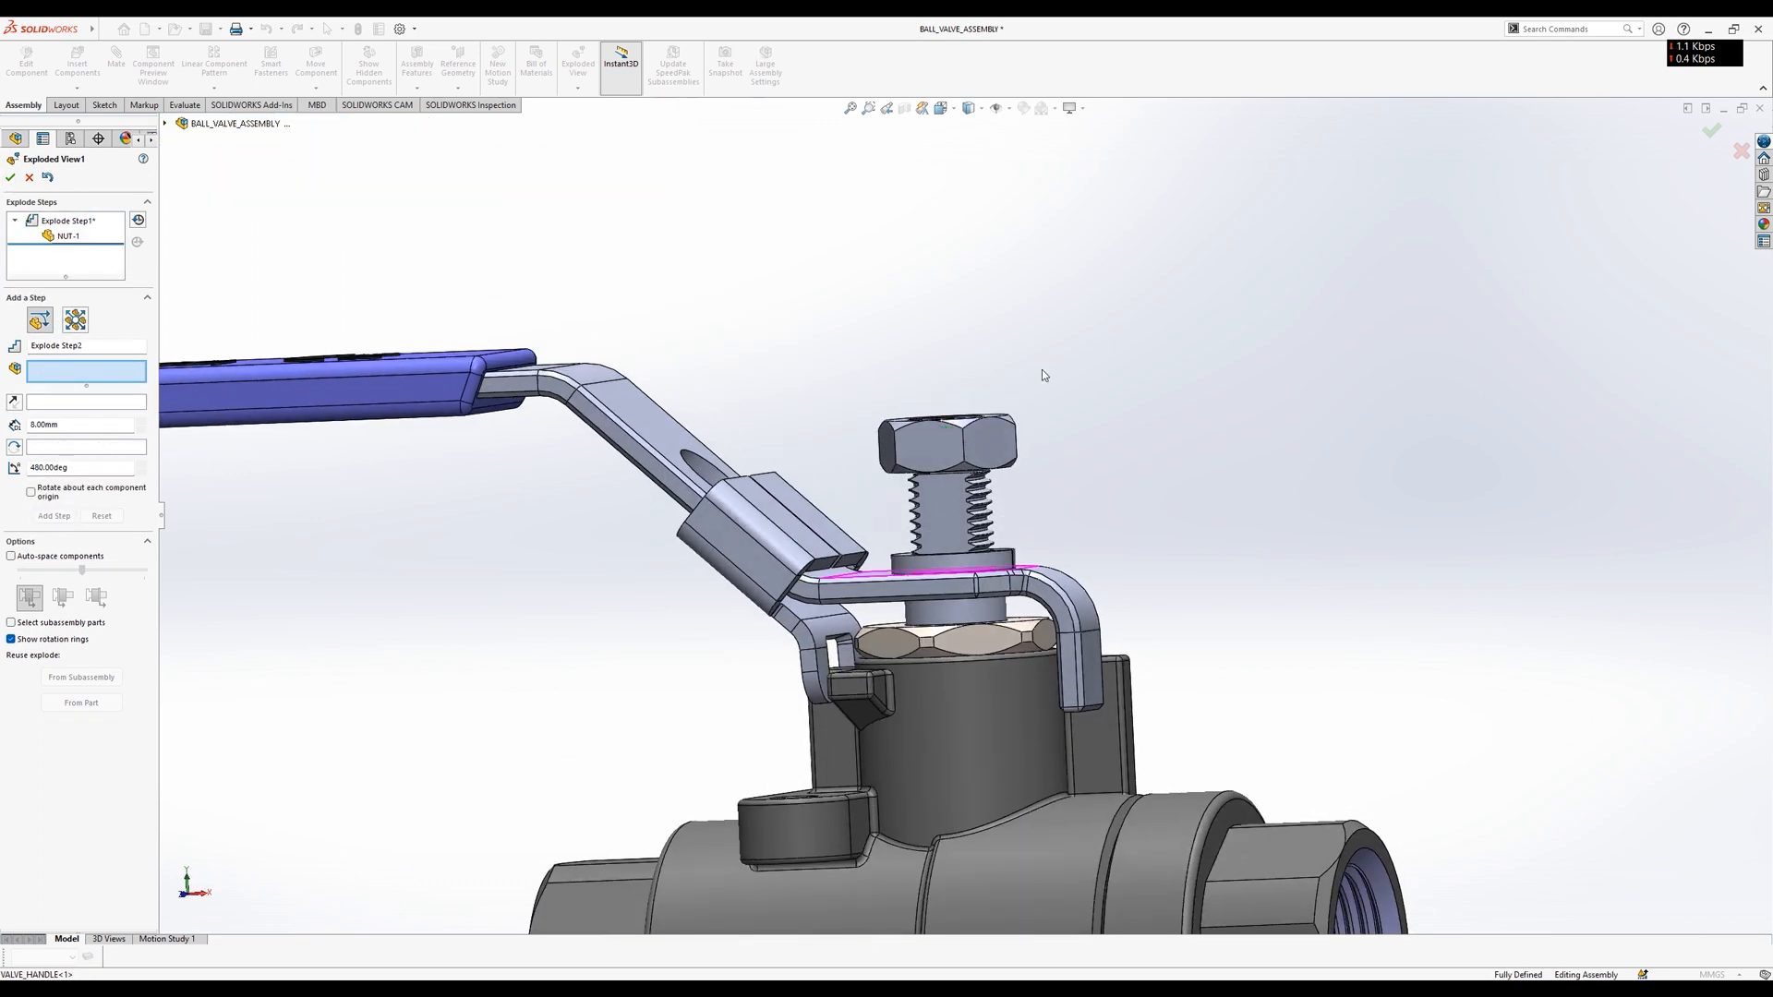
left_click(945, 116)
left_click(1145, 388)
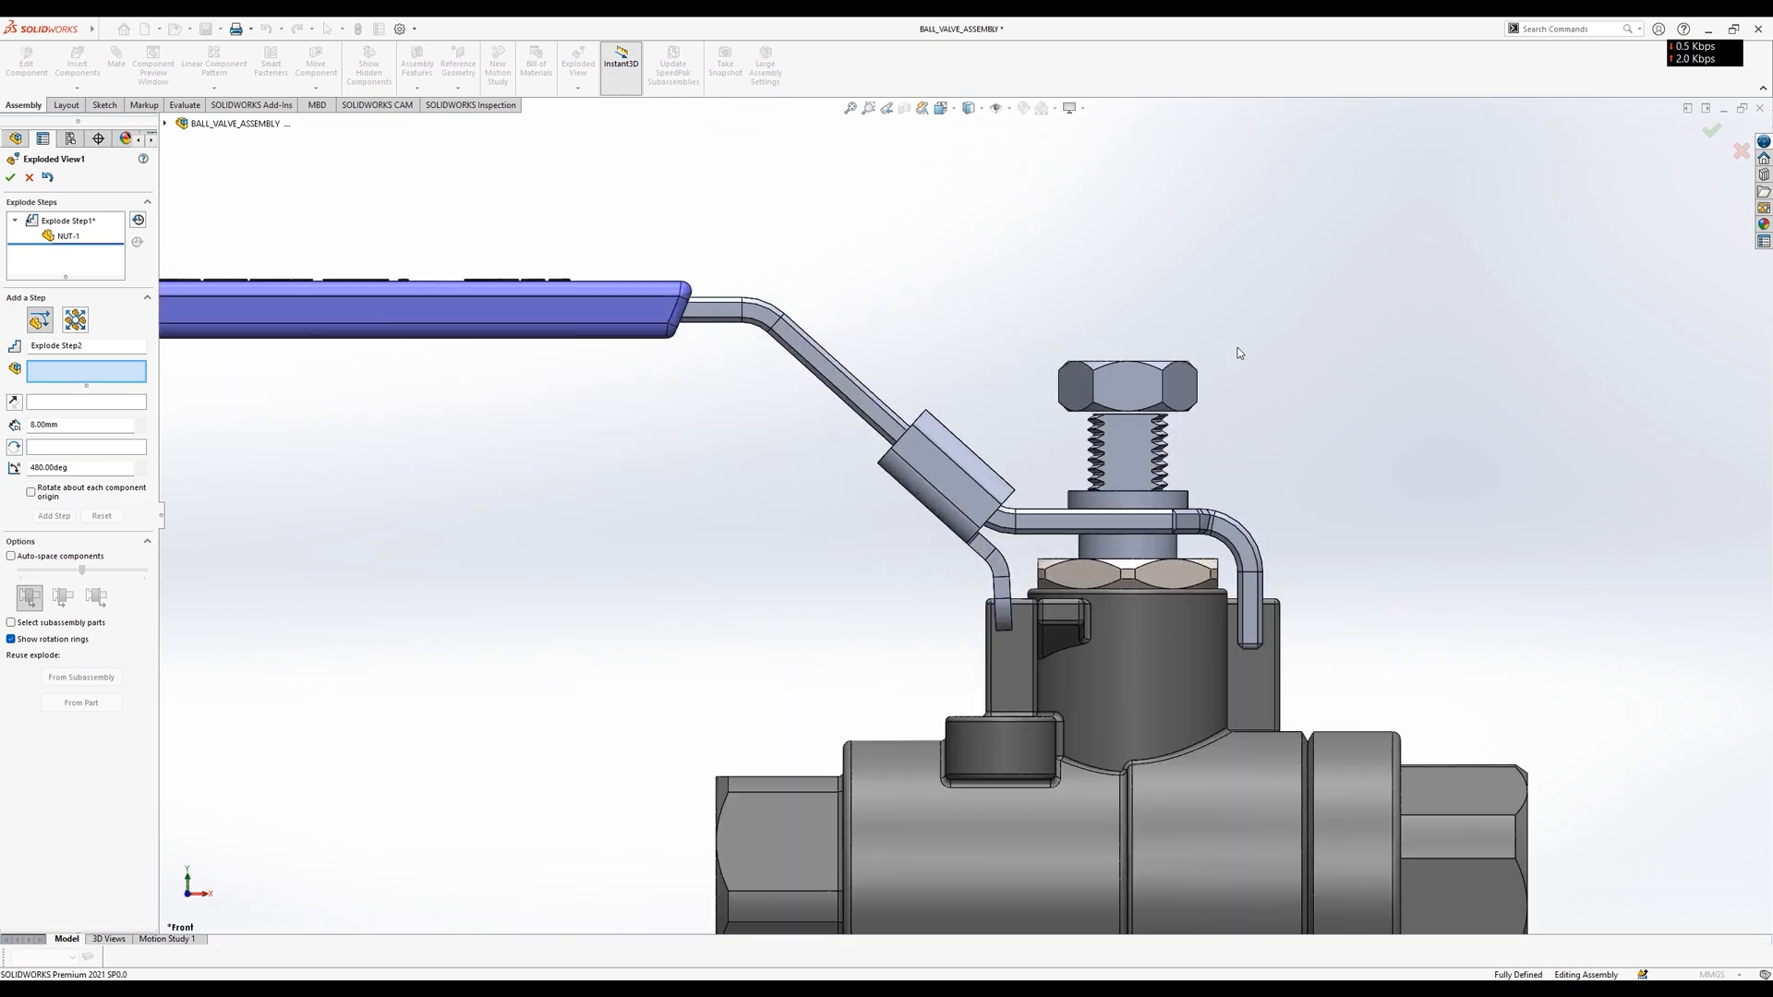
scroll(1240, 354, "down", 2)
left_click(1093, 402)
left_click_drag(1101, 324, 1099, 149)
scroll(1055, 406, "up", 3)
scroll(1058, 406, "up", 2)
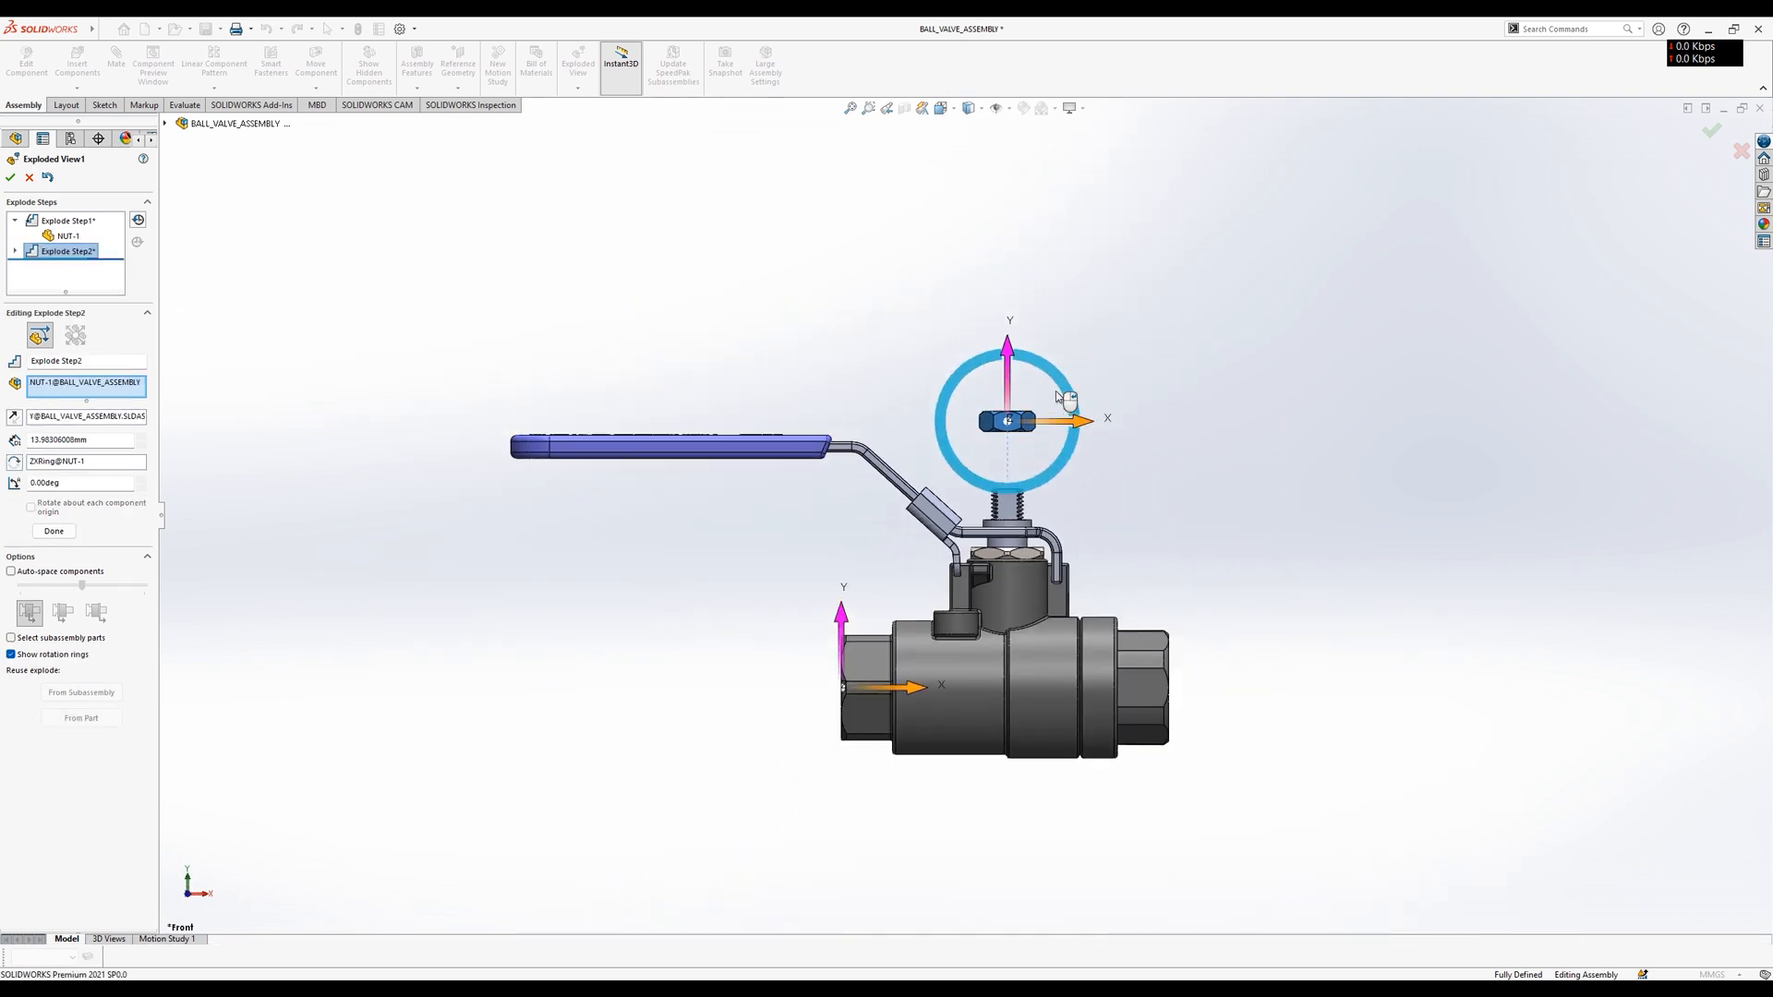
key("ctrl+7")
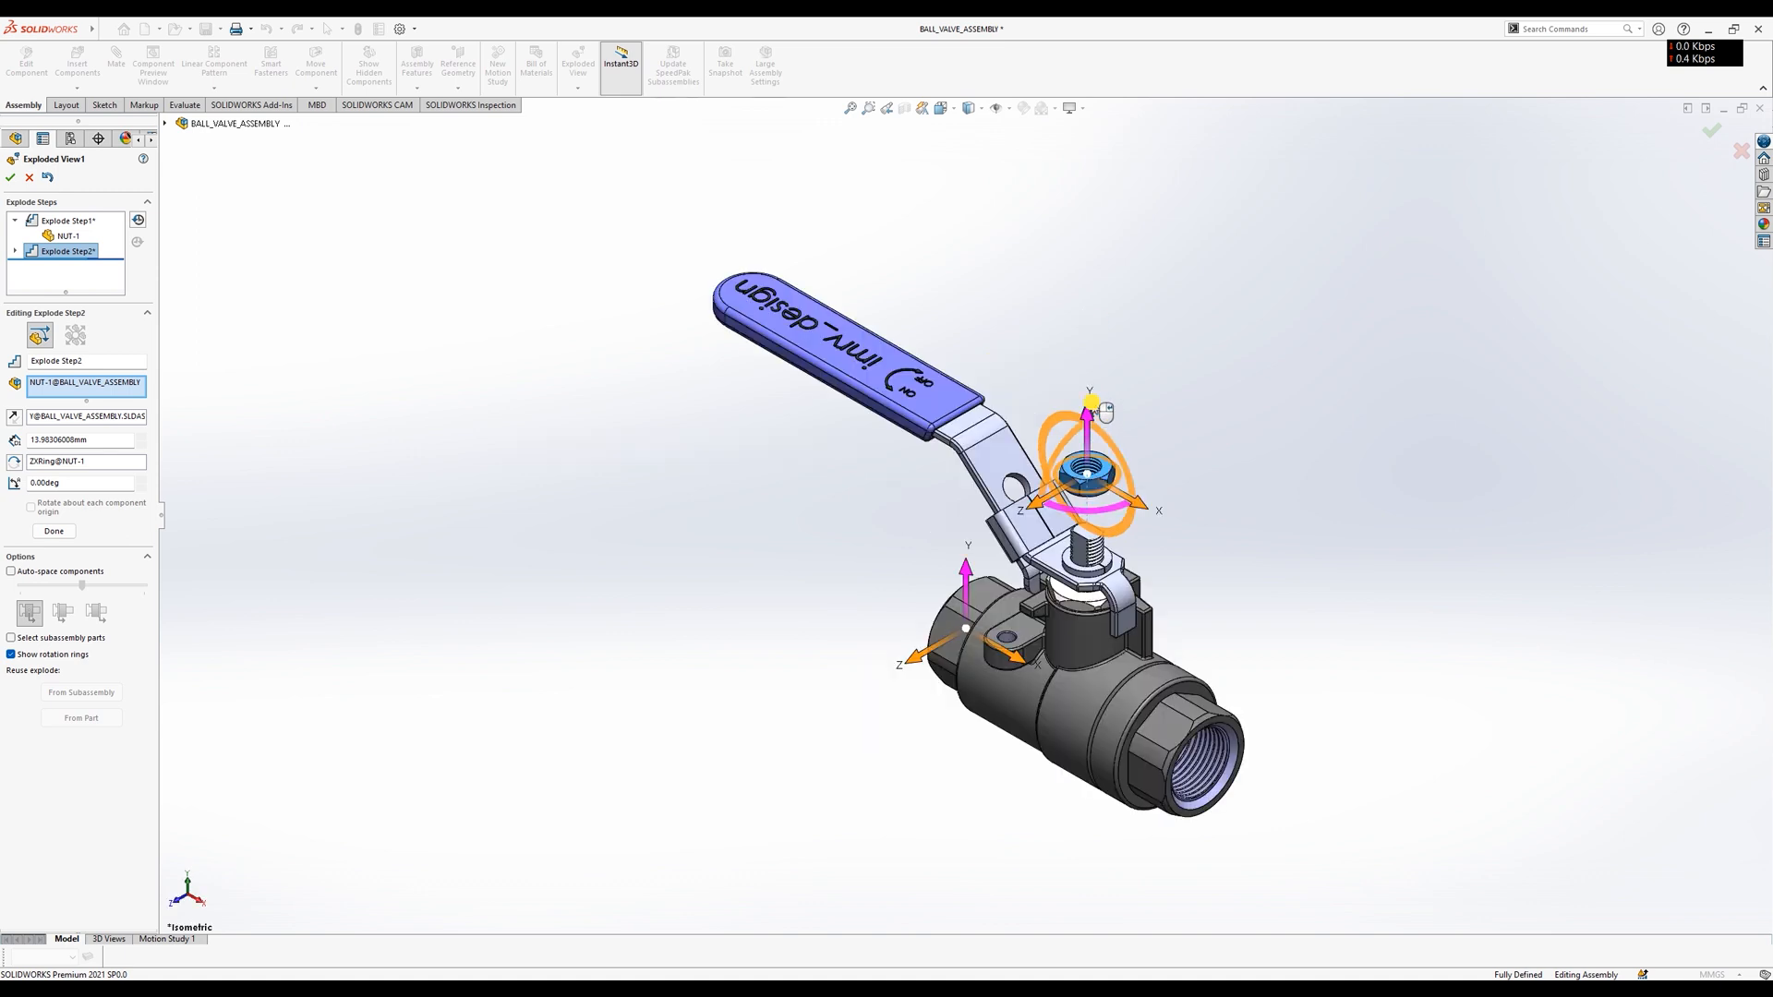
left_click_drag(1093, 406, 1090, 382)
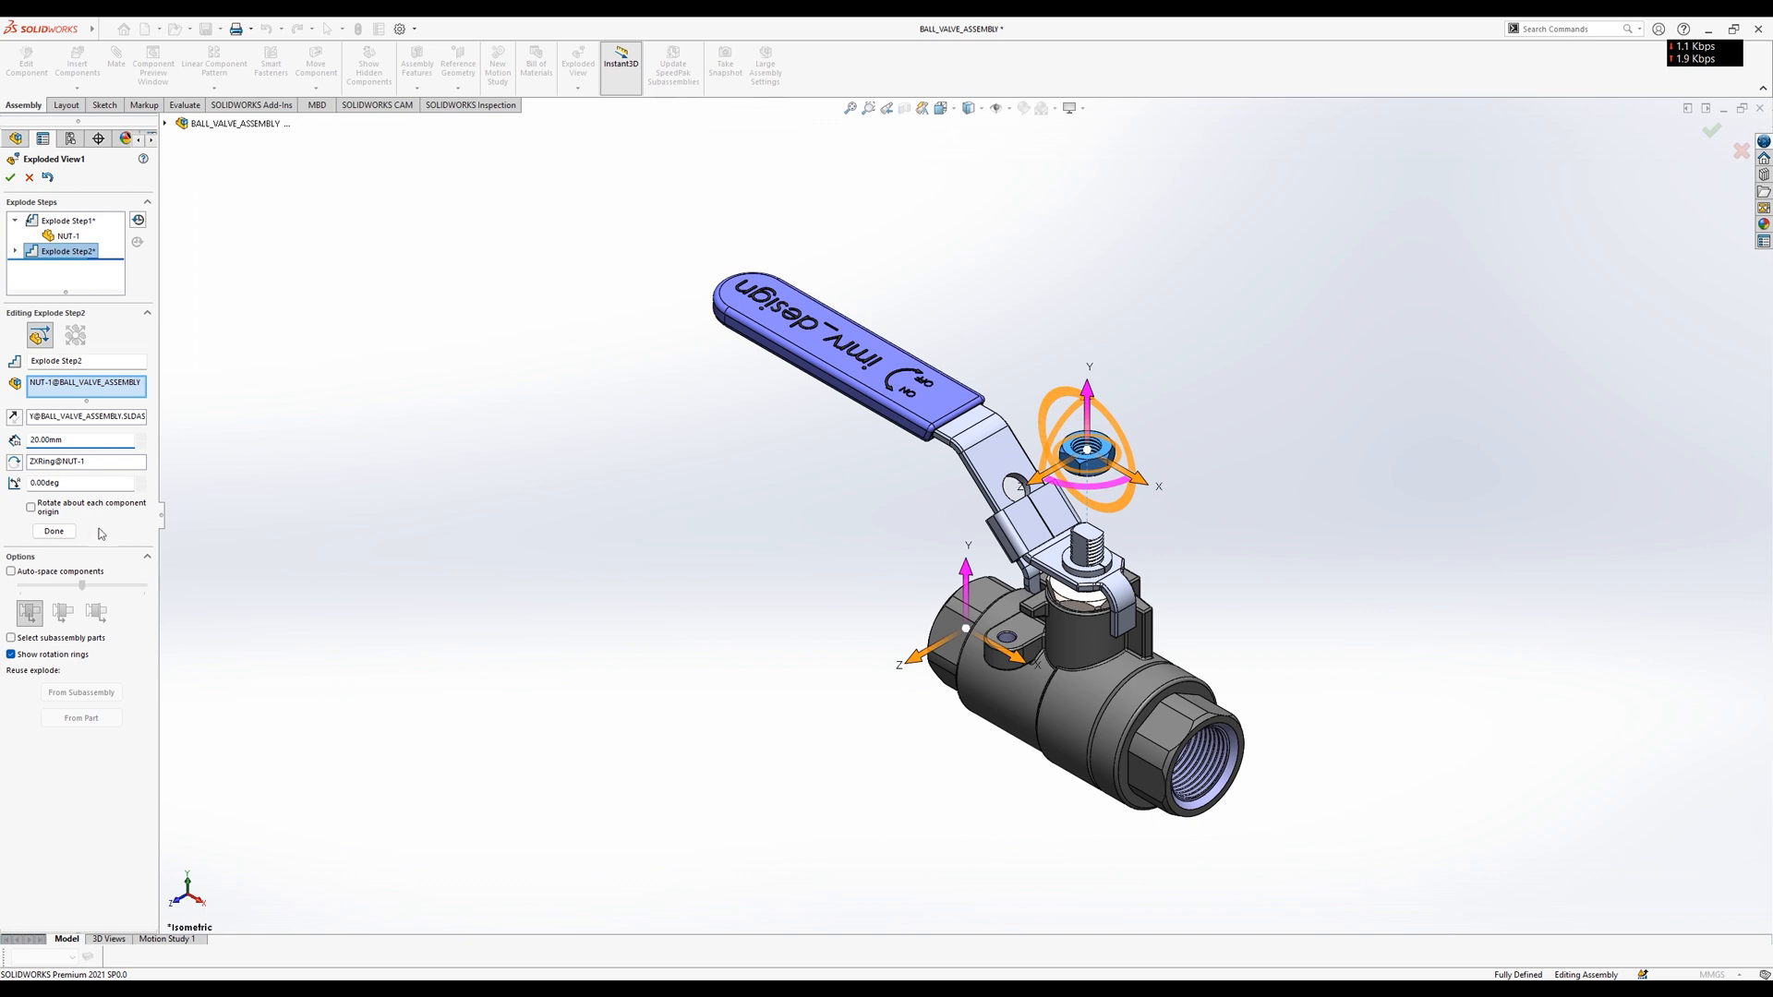
left_click(53, 531)
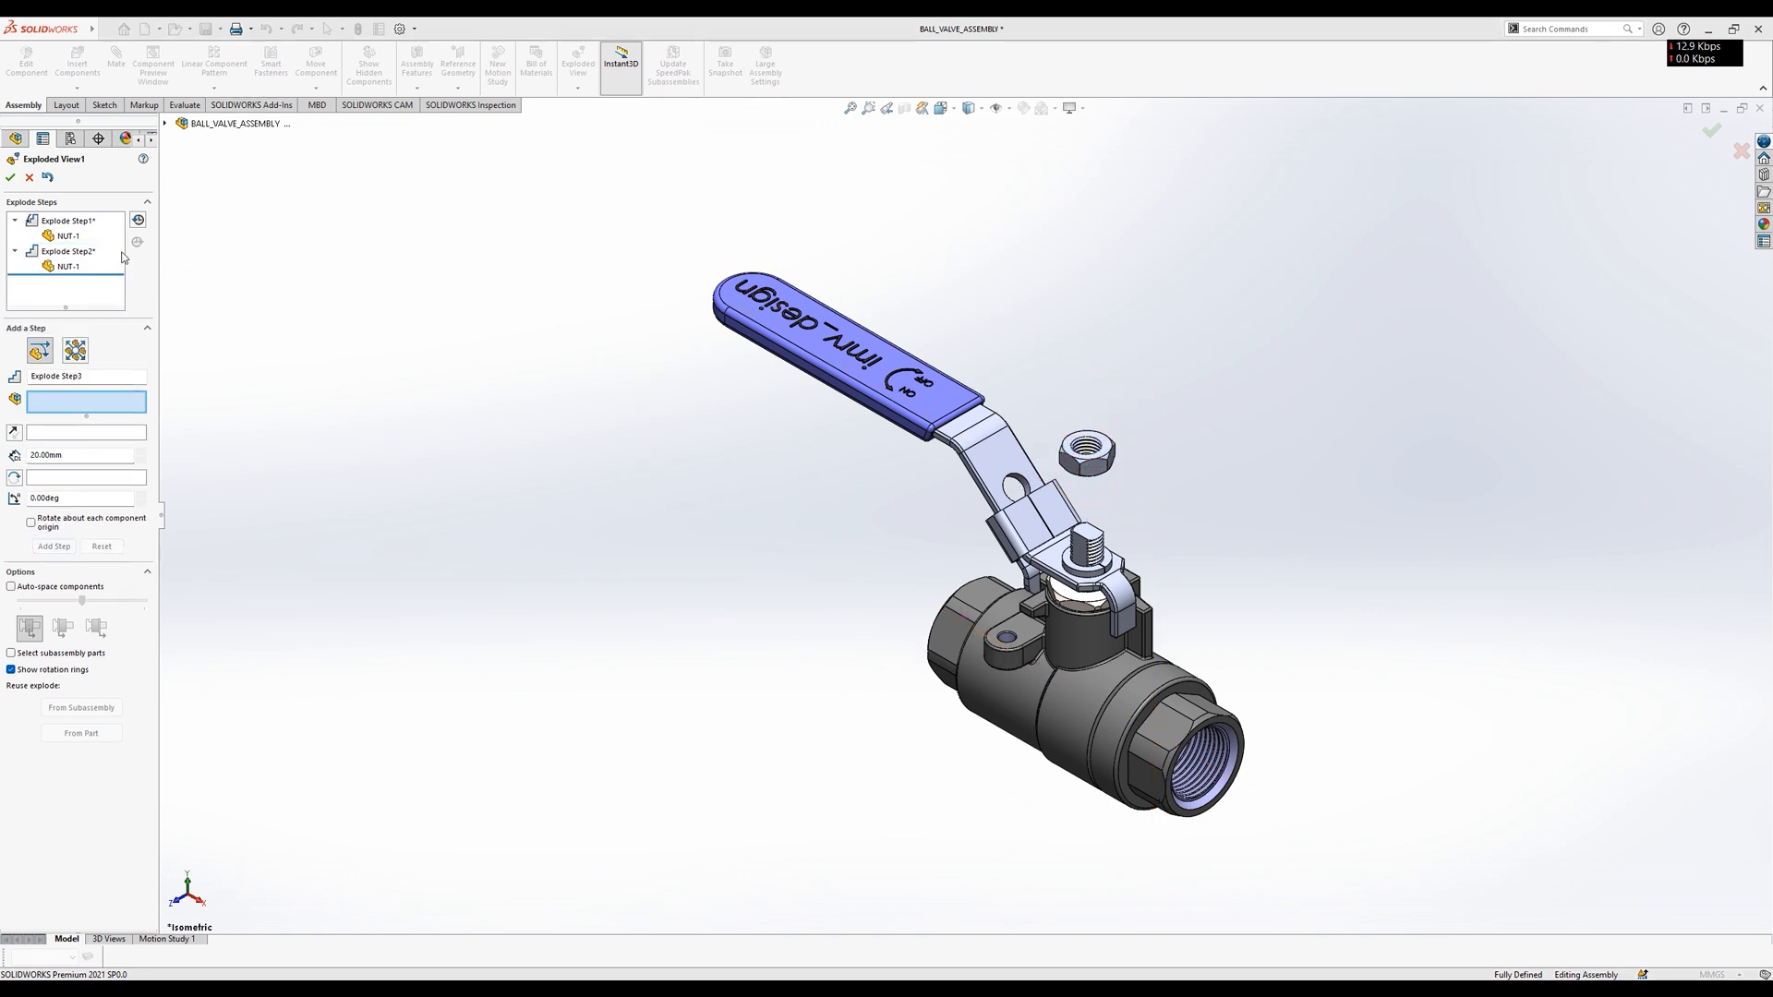
Add an explode step that moves the nut and washer together 30 mm upward along the Y axis.
left_click(1104, 478)
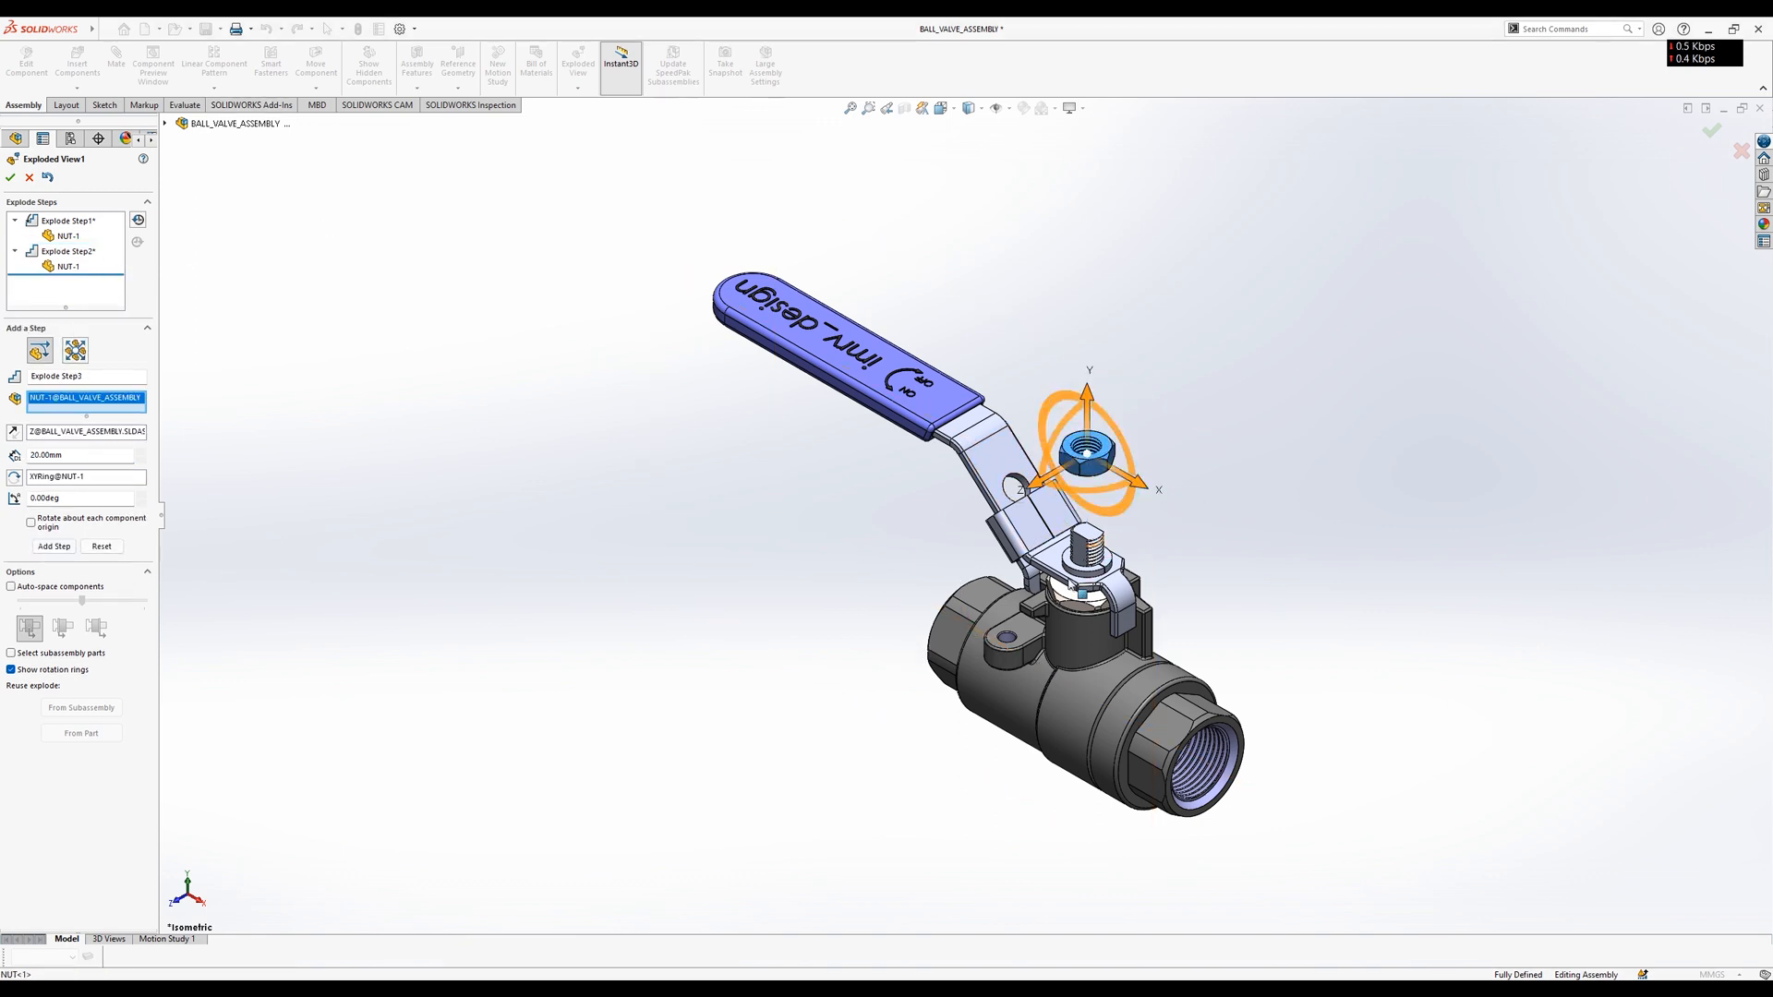
left_click(1076, 569)
left_click_drag(1088, 507, 1088, 406)
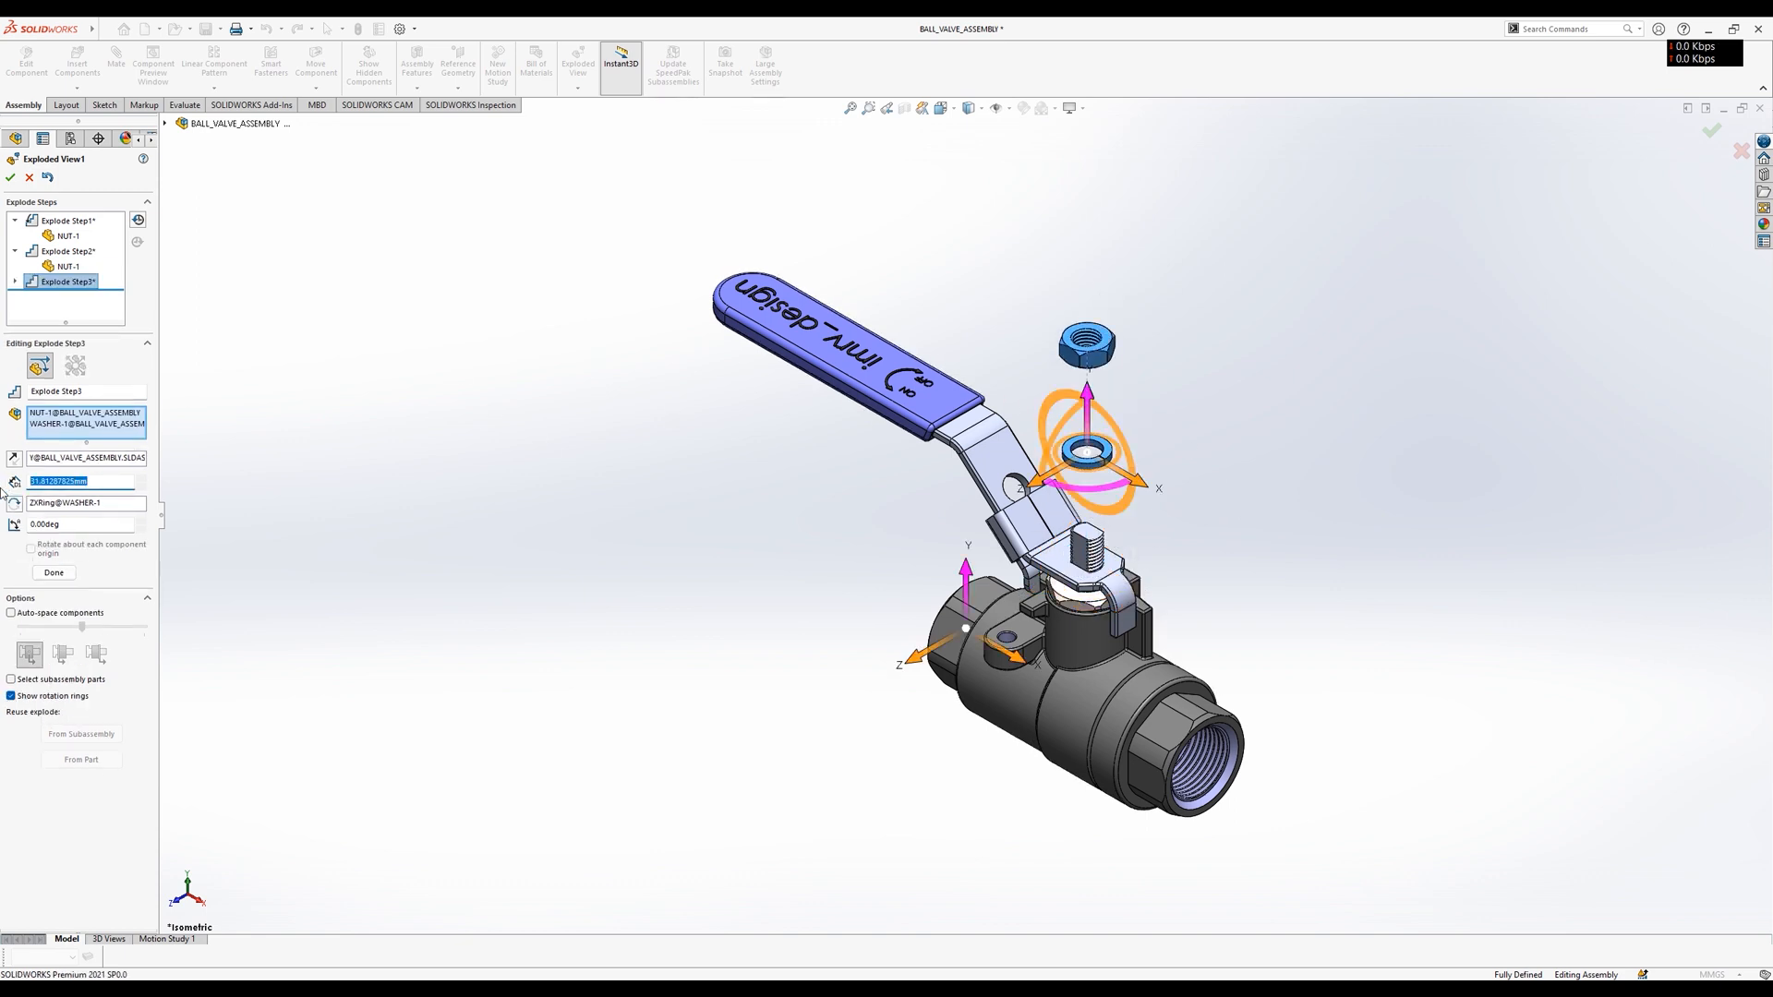
key("Return")
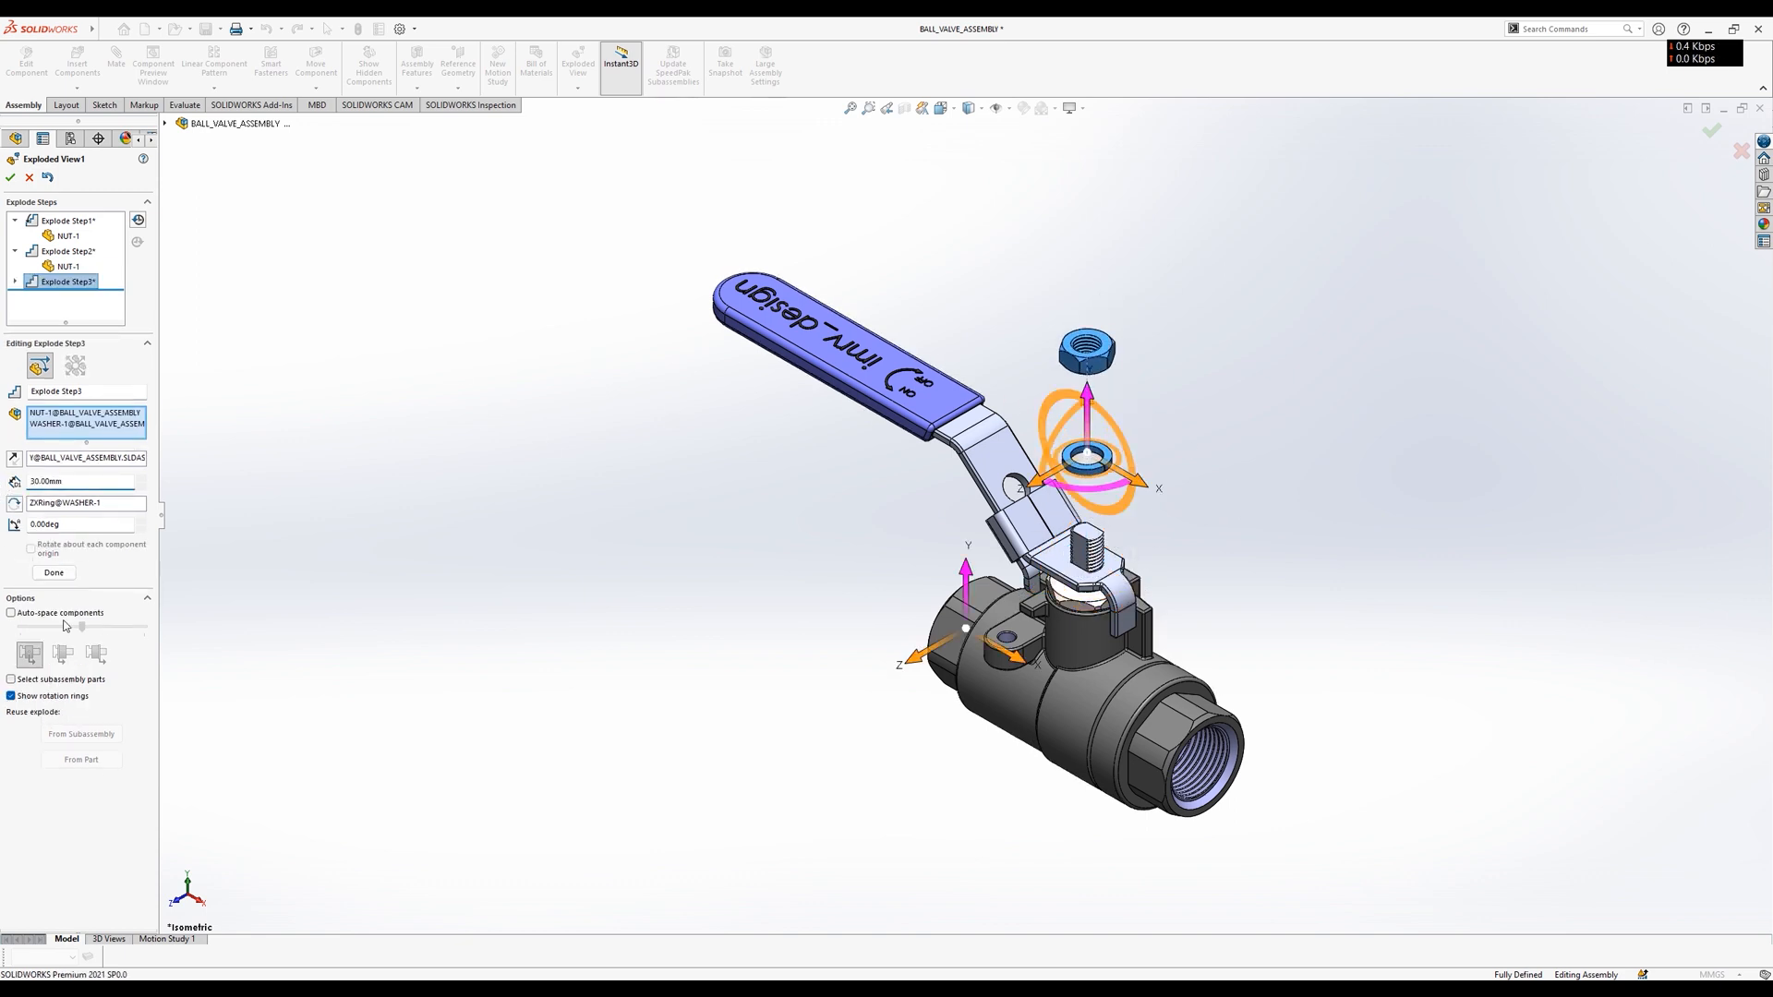
left_click(53, 572)
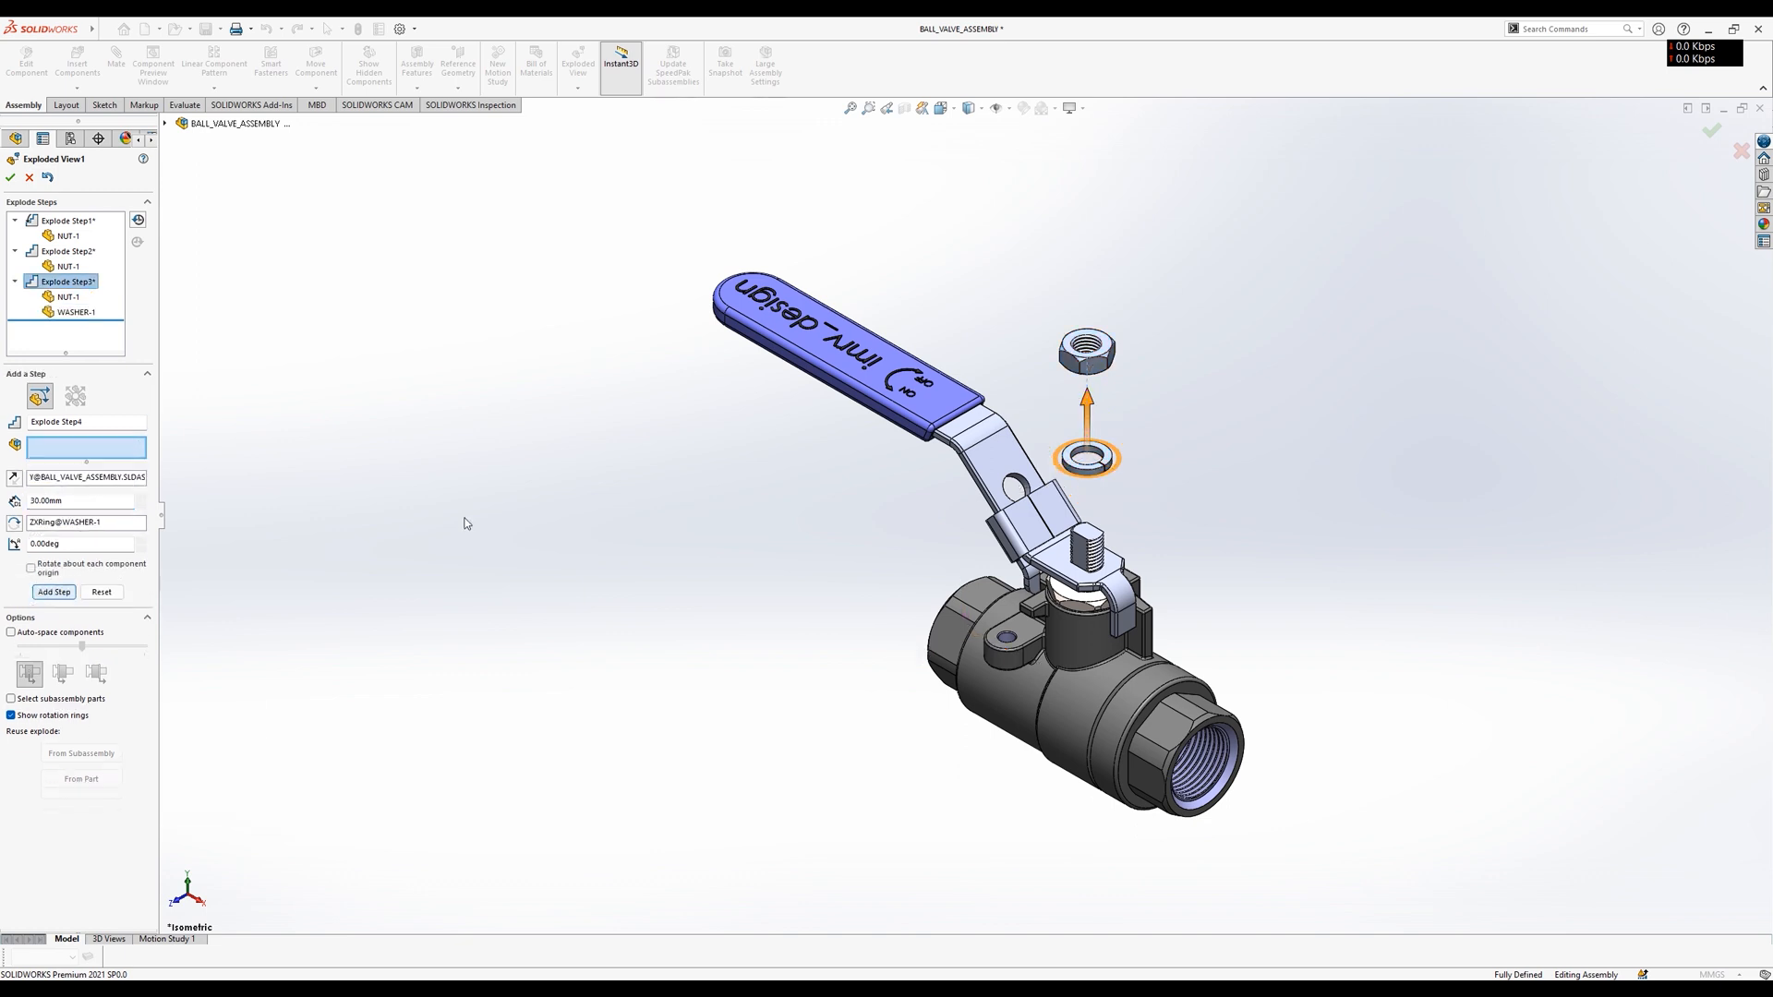
Add an explode step that moves the handle grip, valve handle, handle lock, nut and washer 40 mm upward along the Y axis.
left_click(953, 391)
left_click(1020, 521)
left_click(1099, 554)
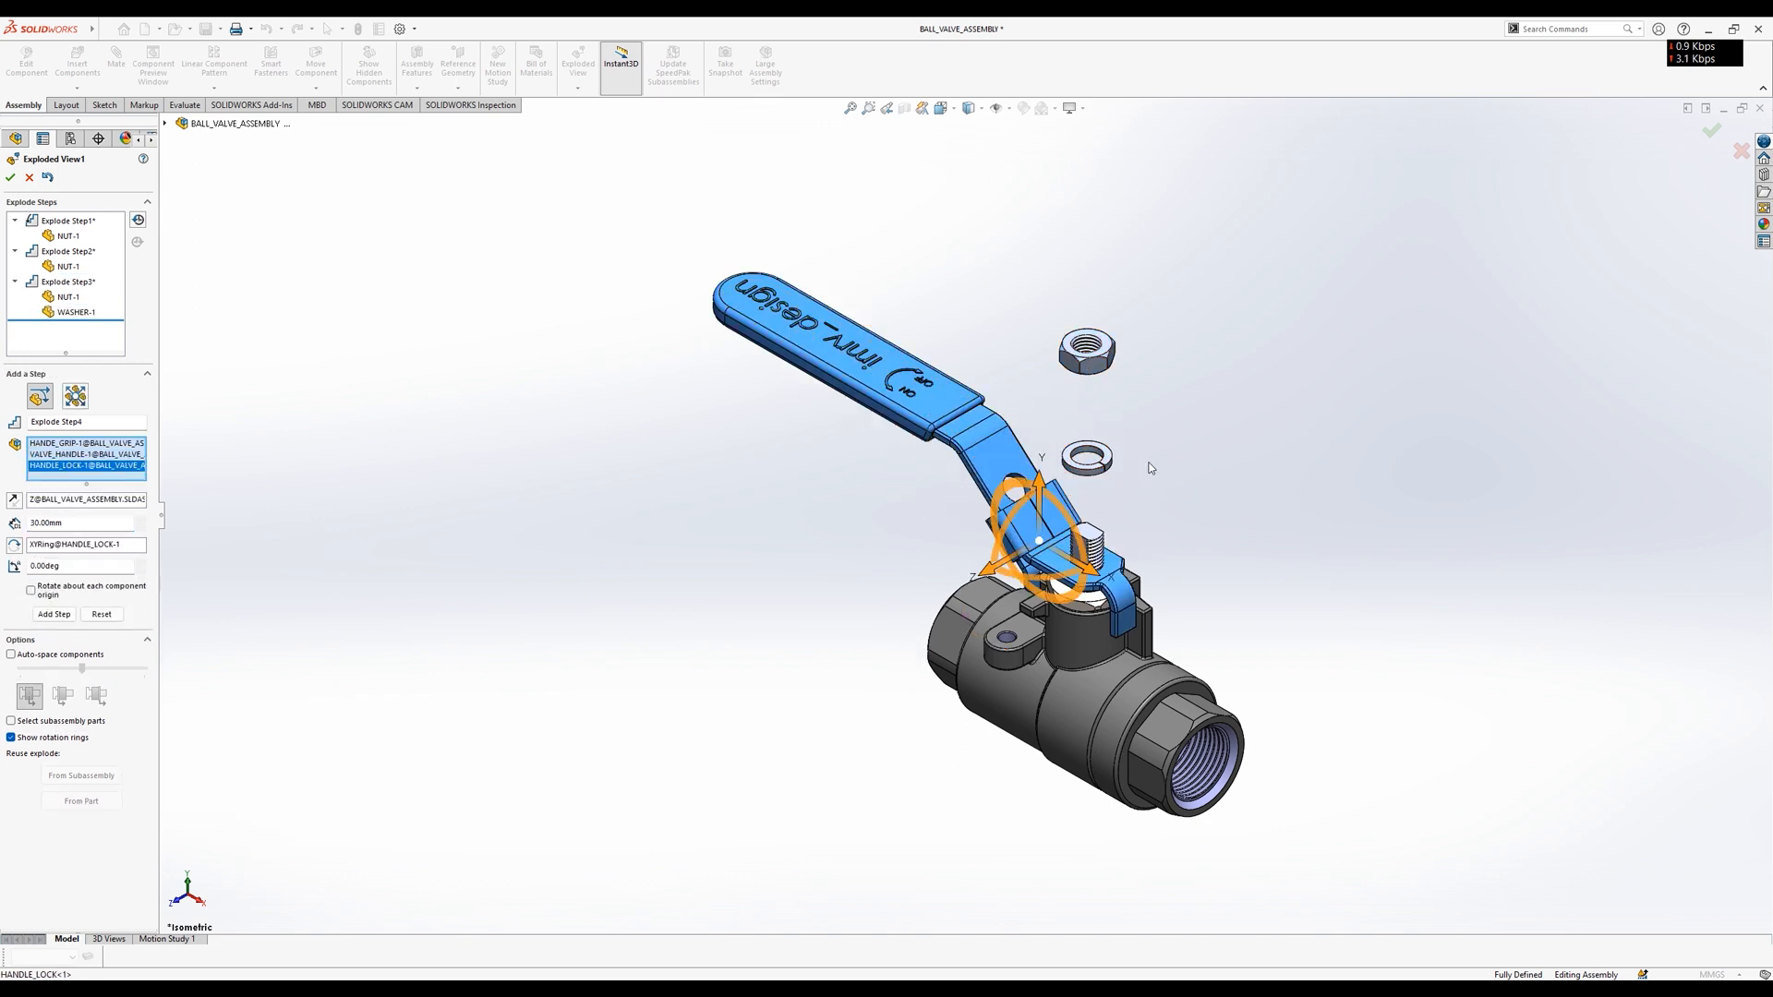
left_click(1101, 365)
left_click(1086, 457)
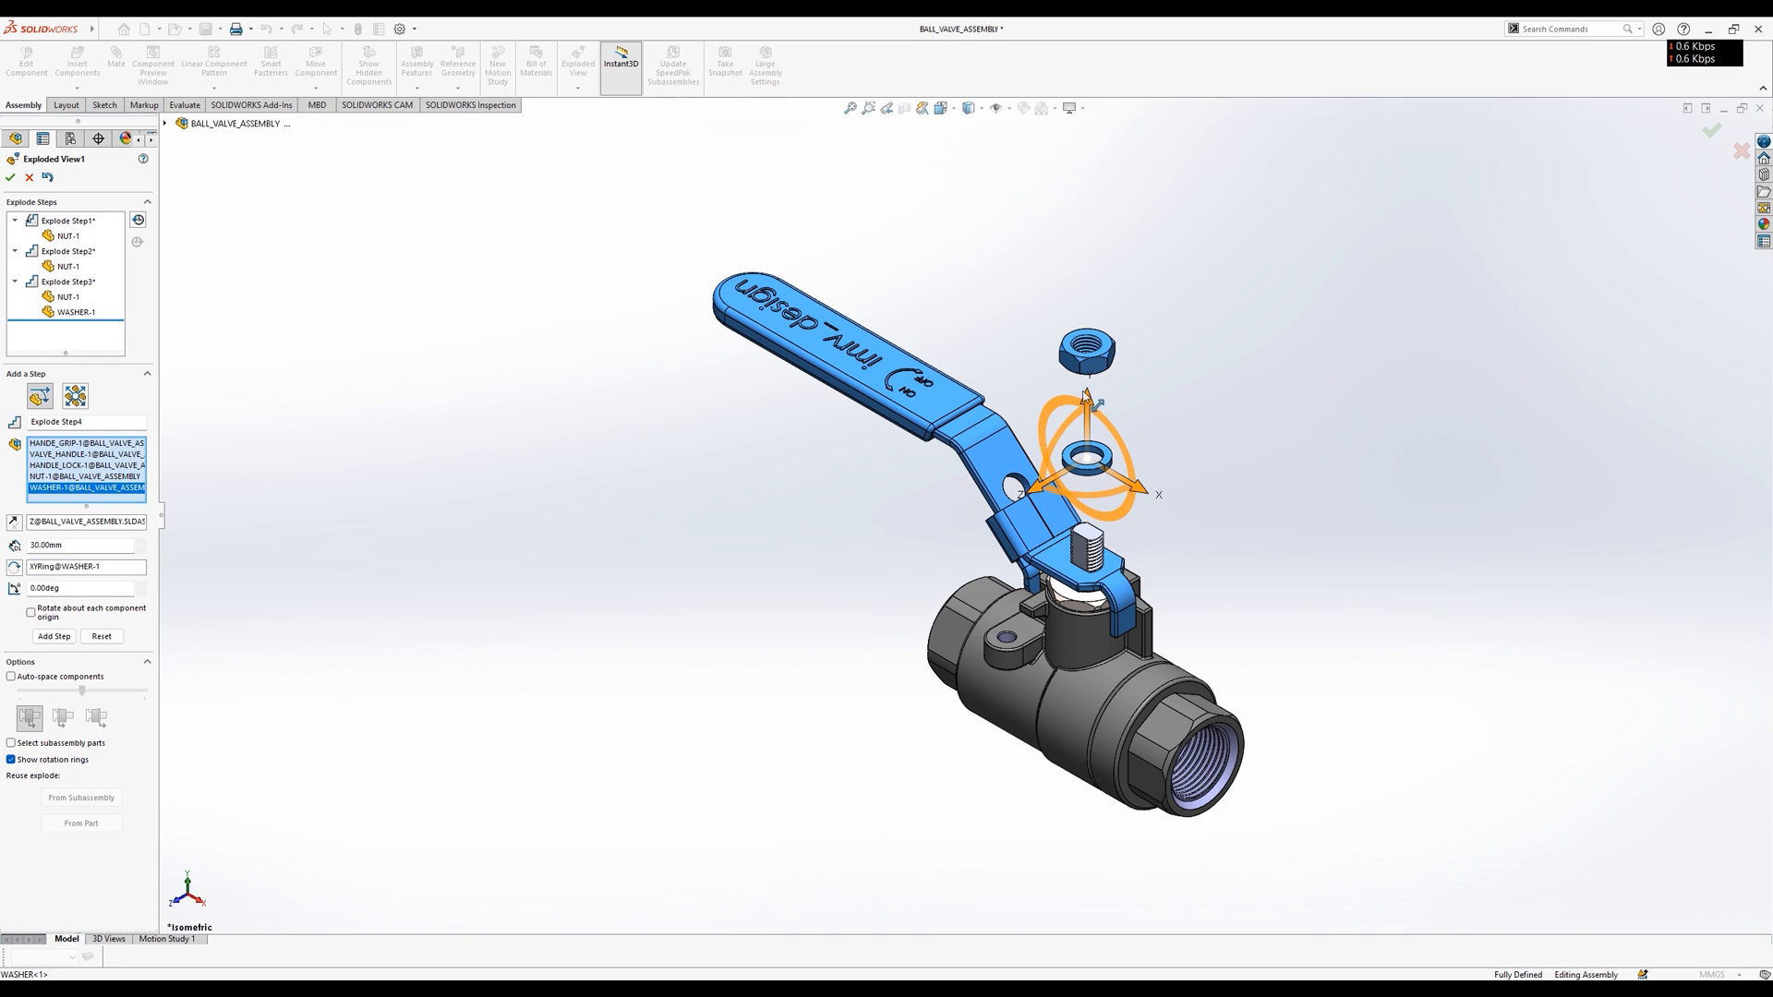
left_click_drag(1095, 359, 1088, 218)
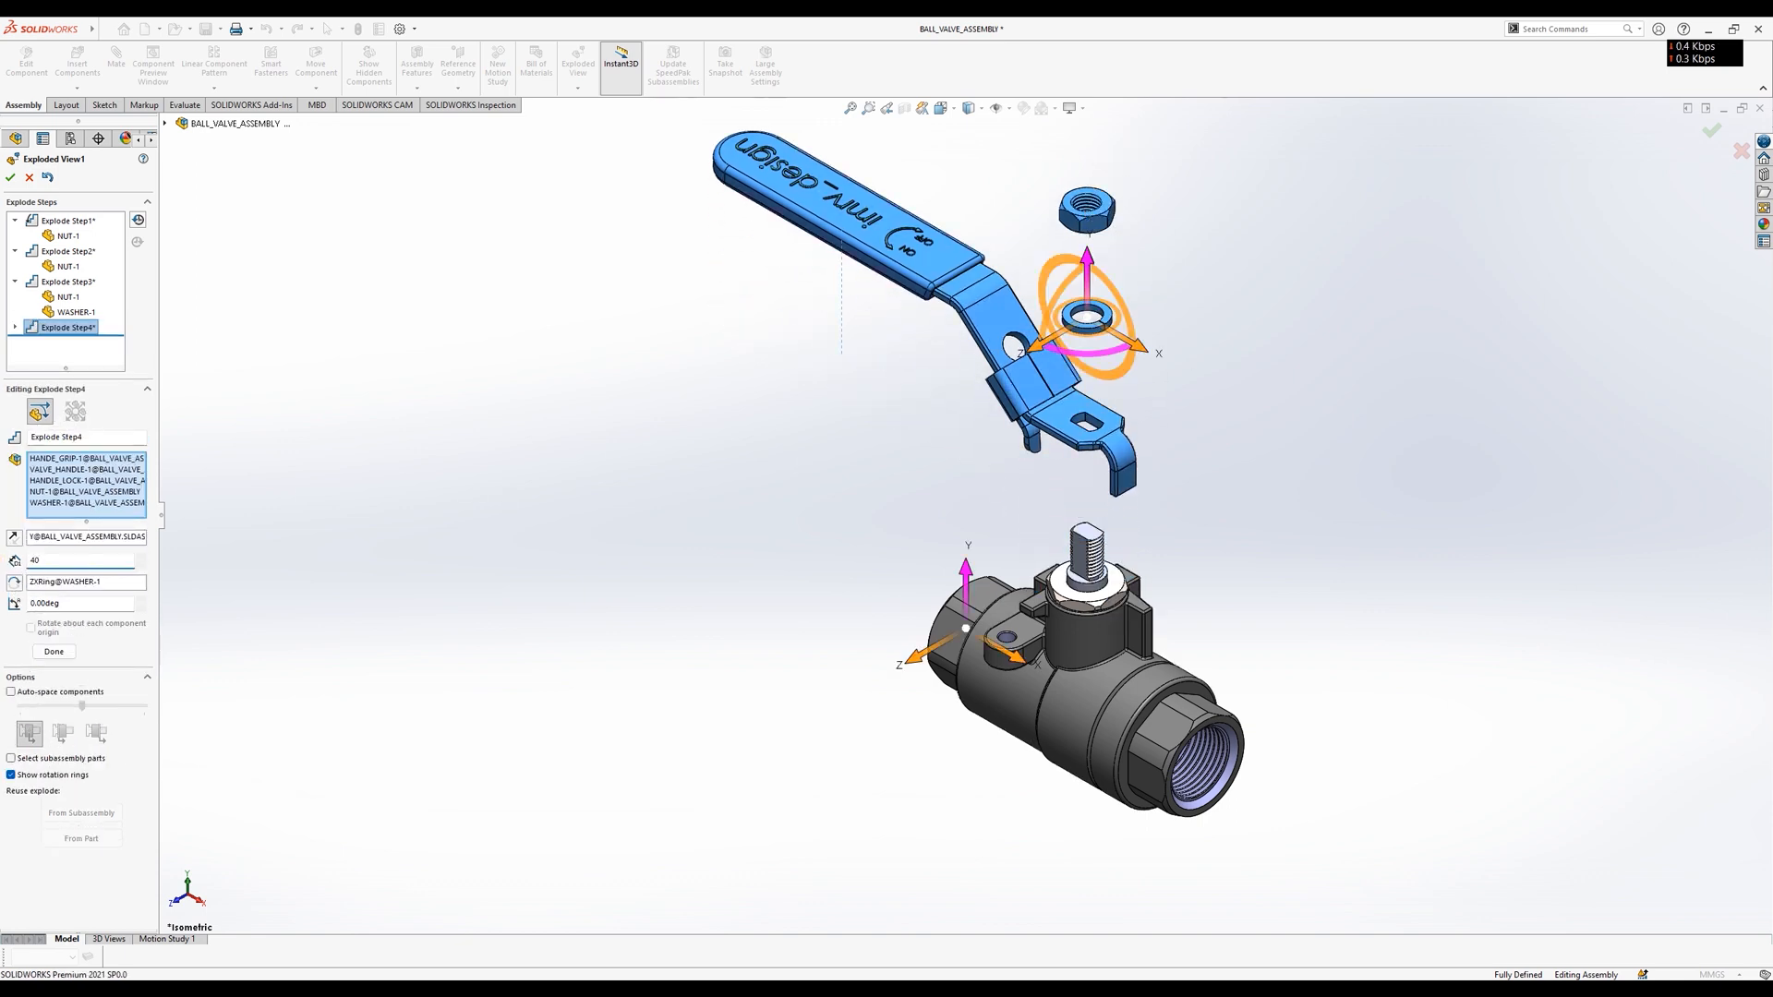
key("Return")
left_click(53, 651)
Explode the valve bush 12 mm upward along the Y axis, out of the valve housing.
middle_click_drag(1279, 646, 1258, 583)
scroll(1145, 614, "down", 3)
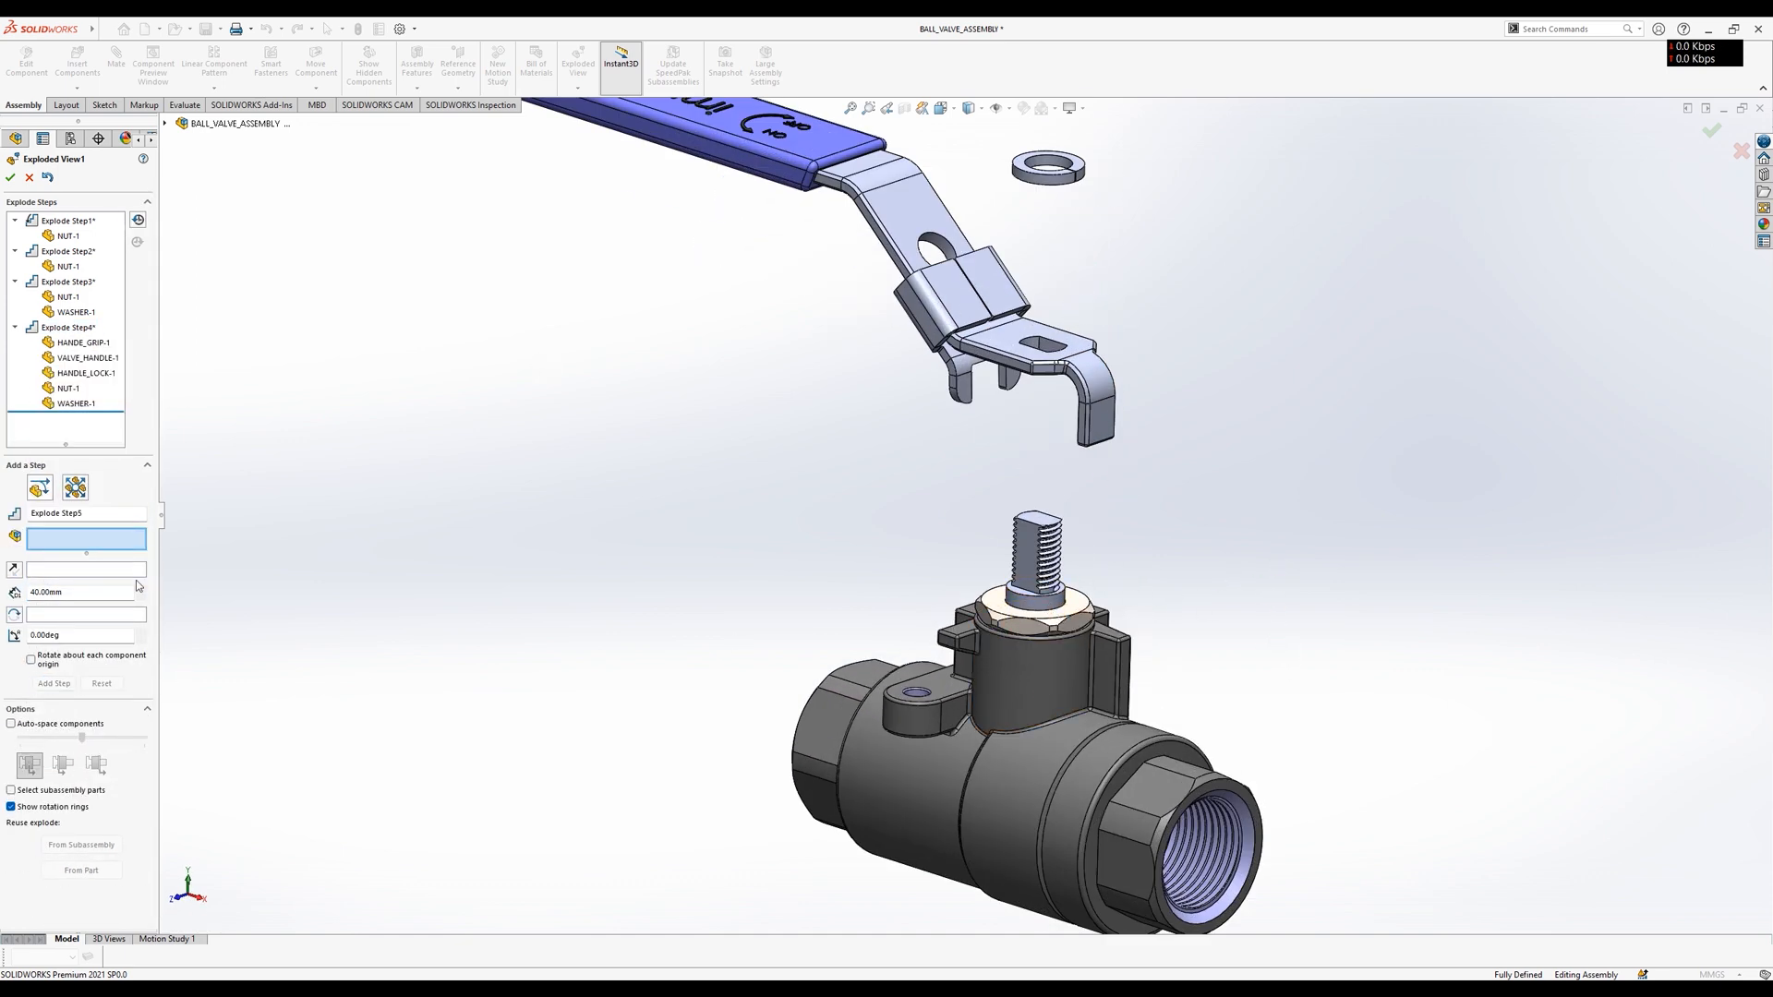
left_click(1073, 621)
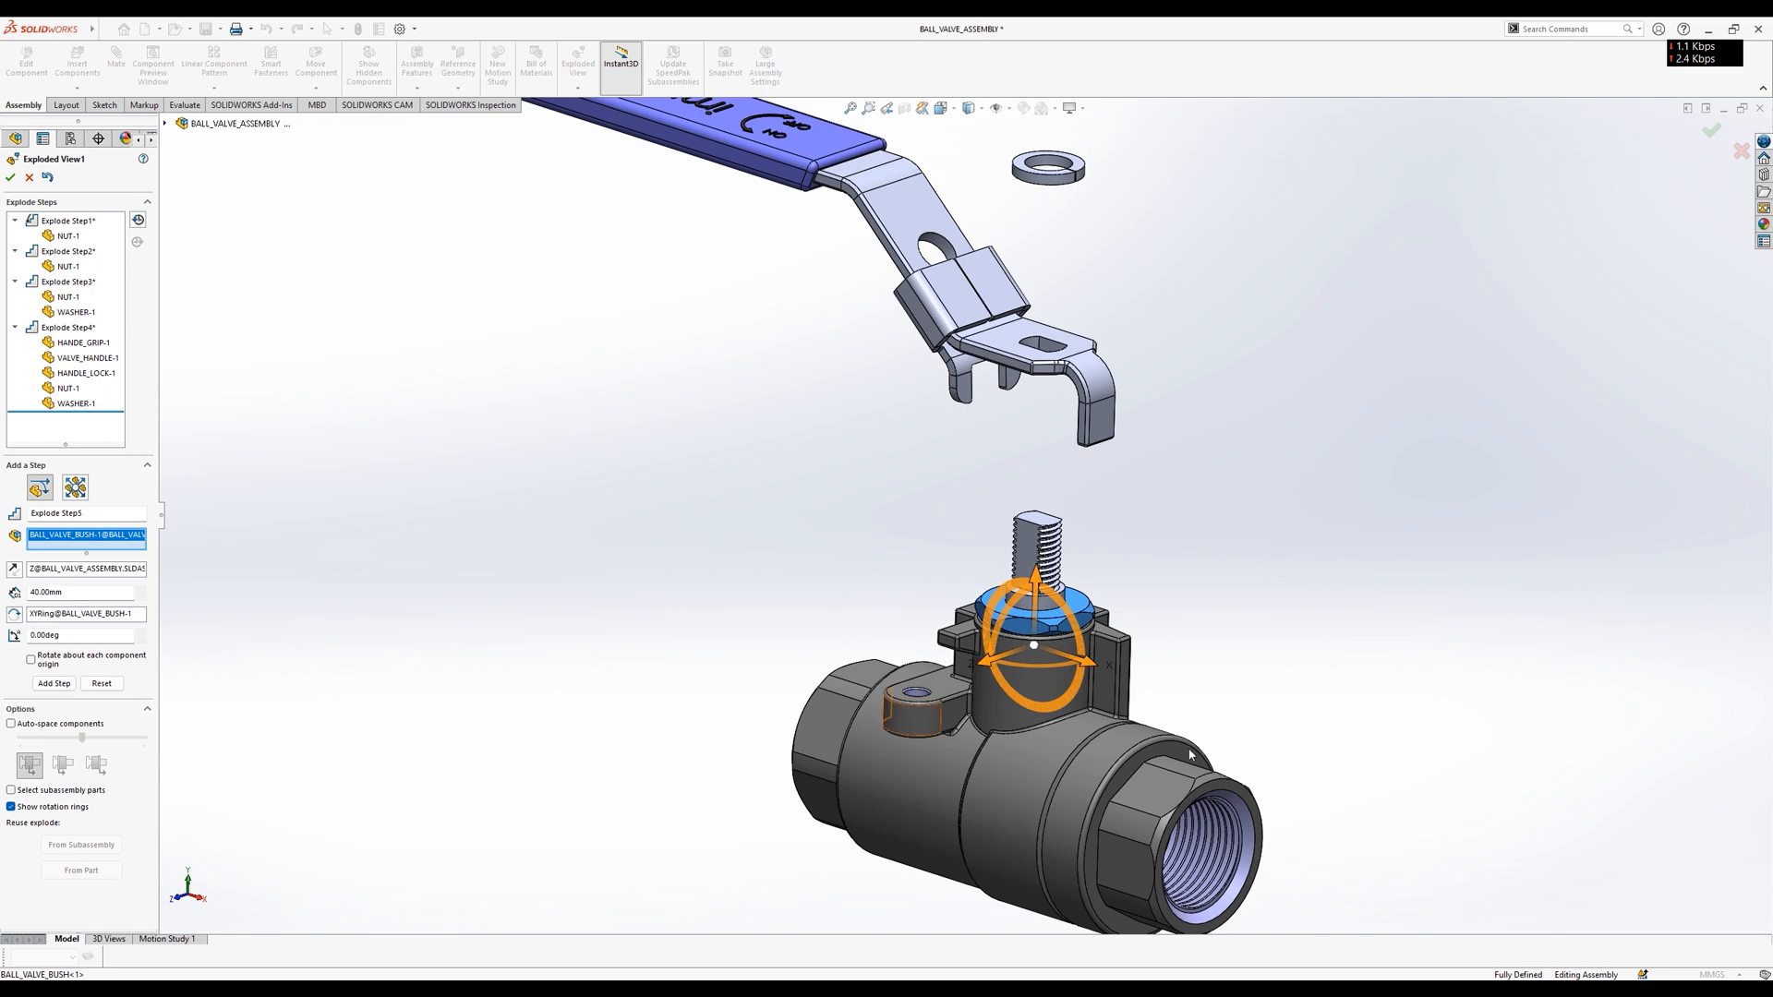
scroll(1091, 639, "down", 2)
middle_click_drag(1088, 619, 1083, 658)
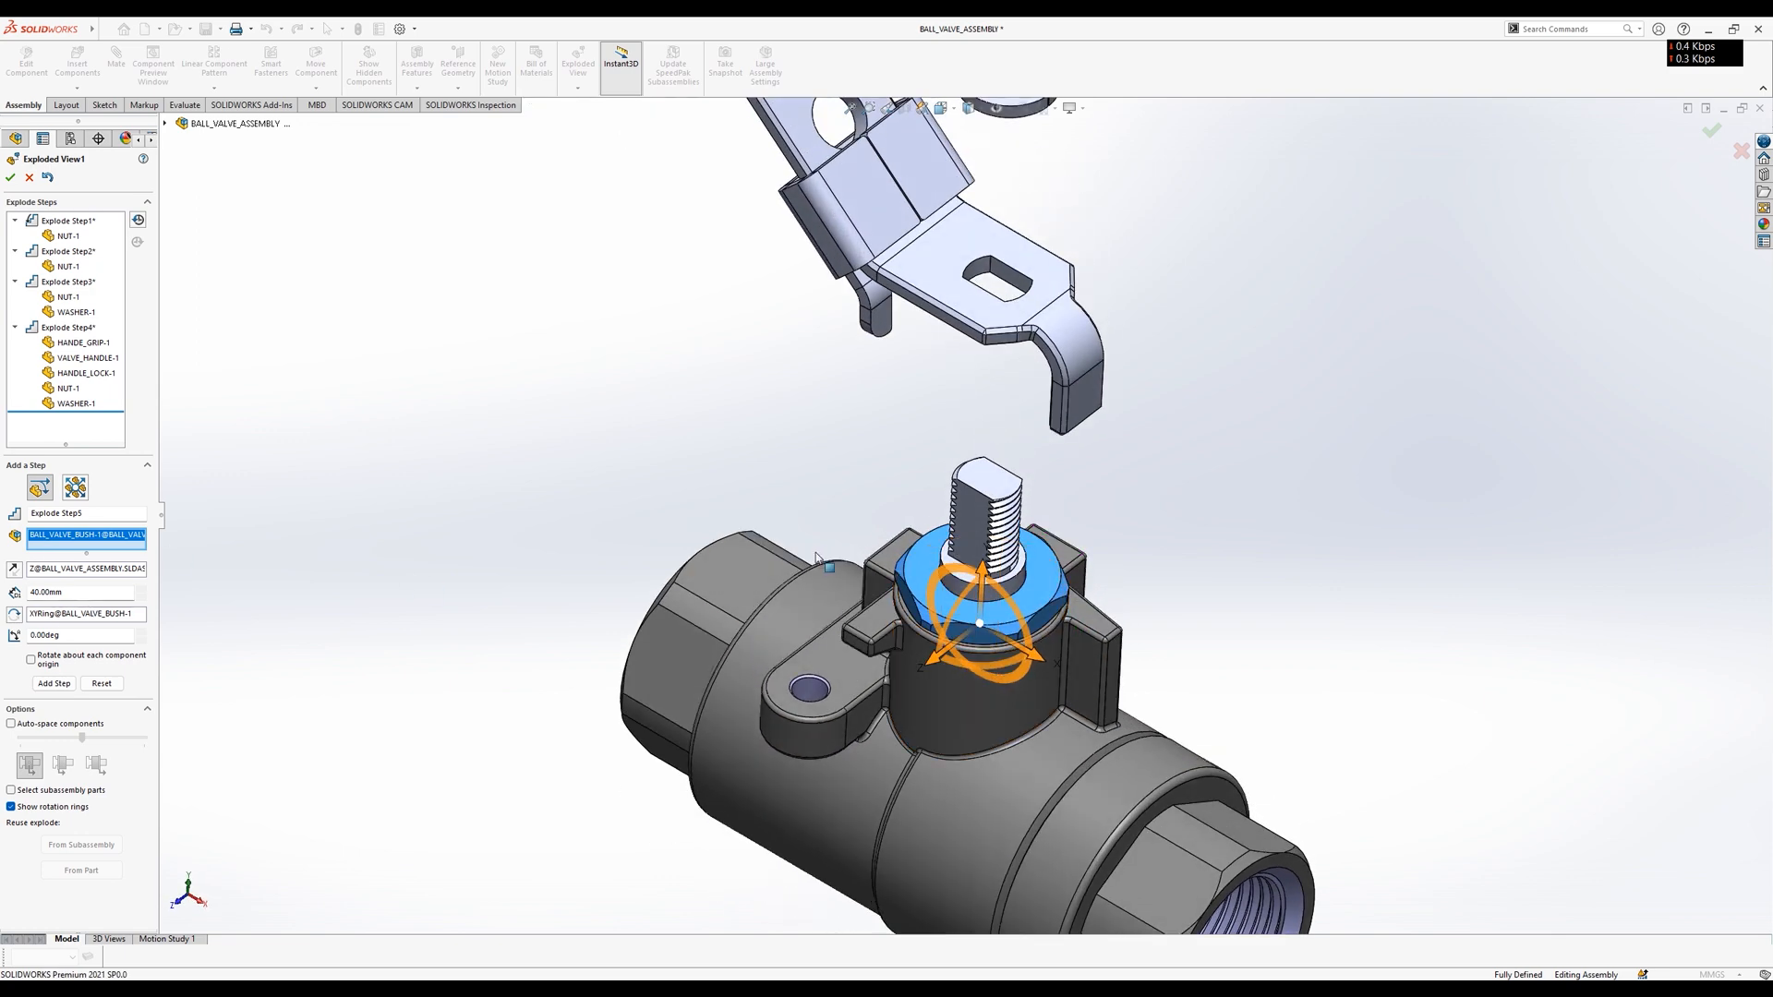
left_click_drag(980, 567, 1016, 490)
middle_click_drag(776, 672, 757, 568)
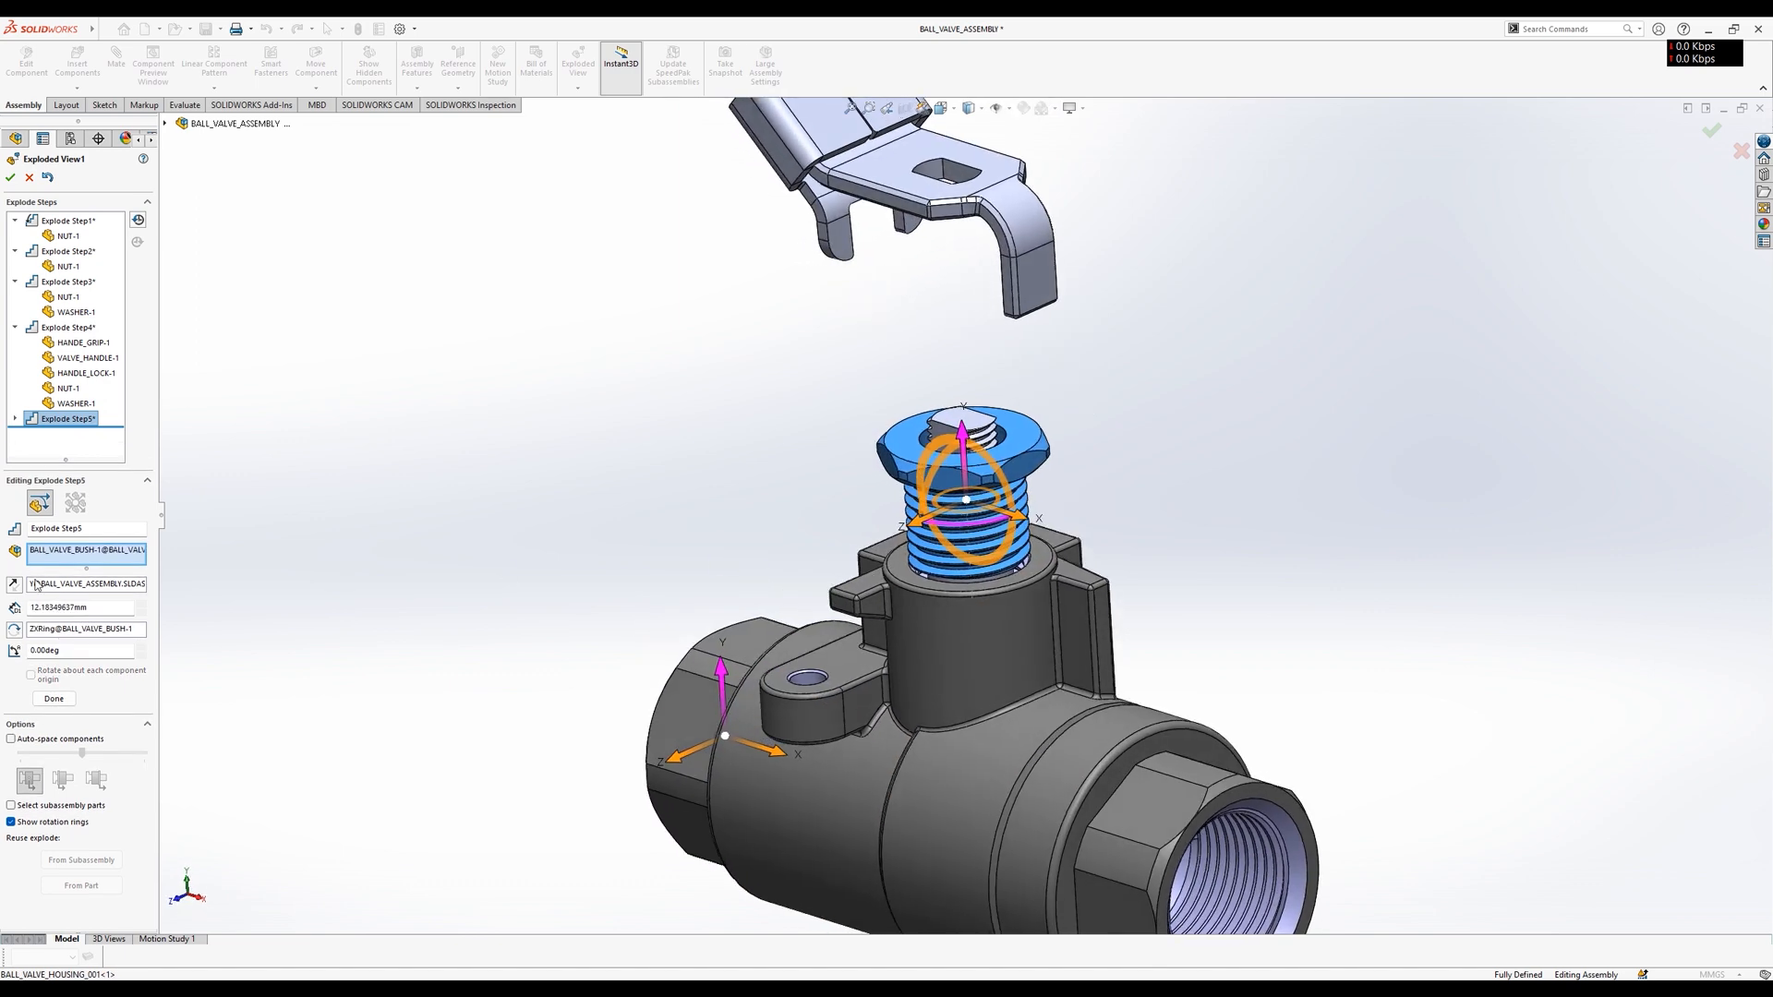
type("12")
key("Return")
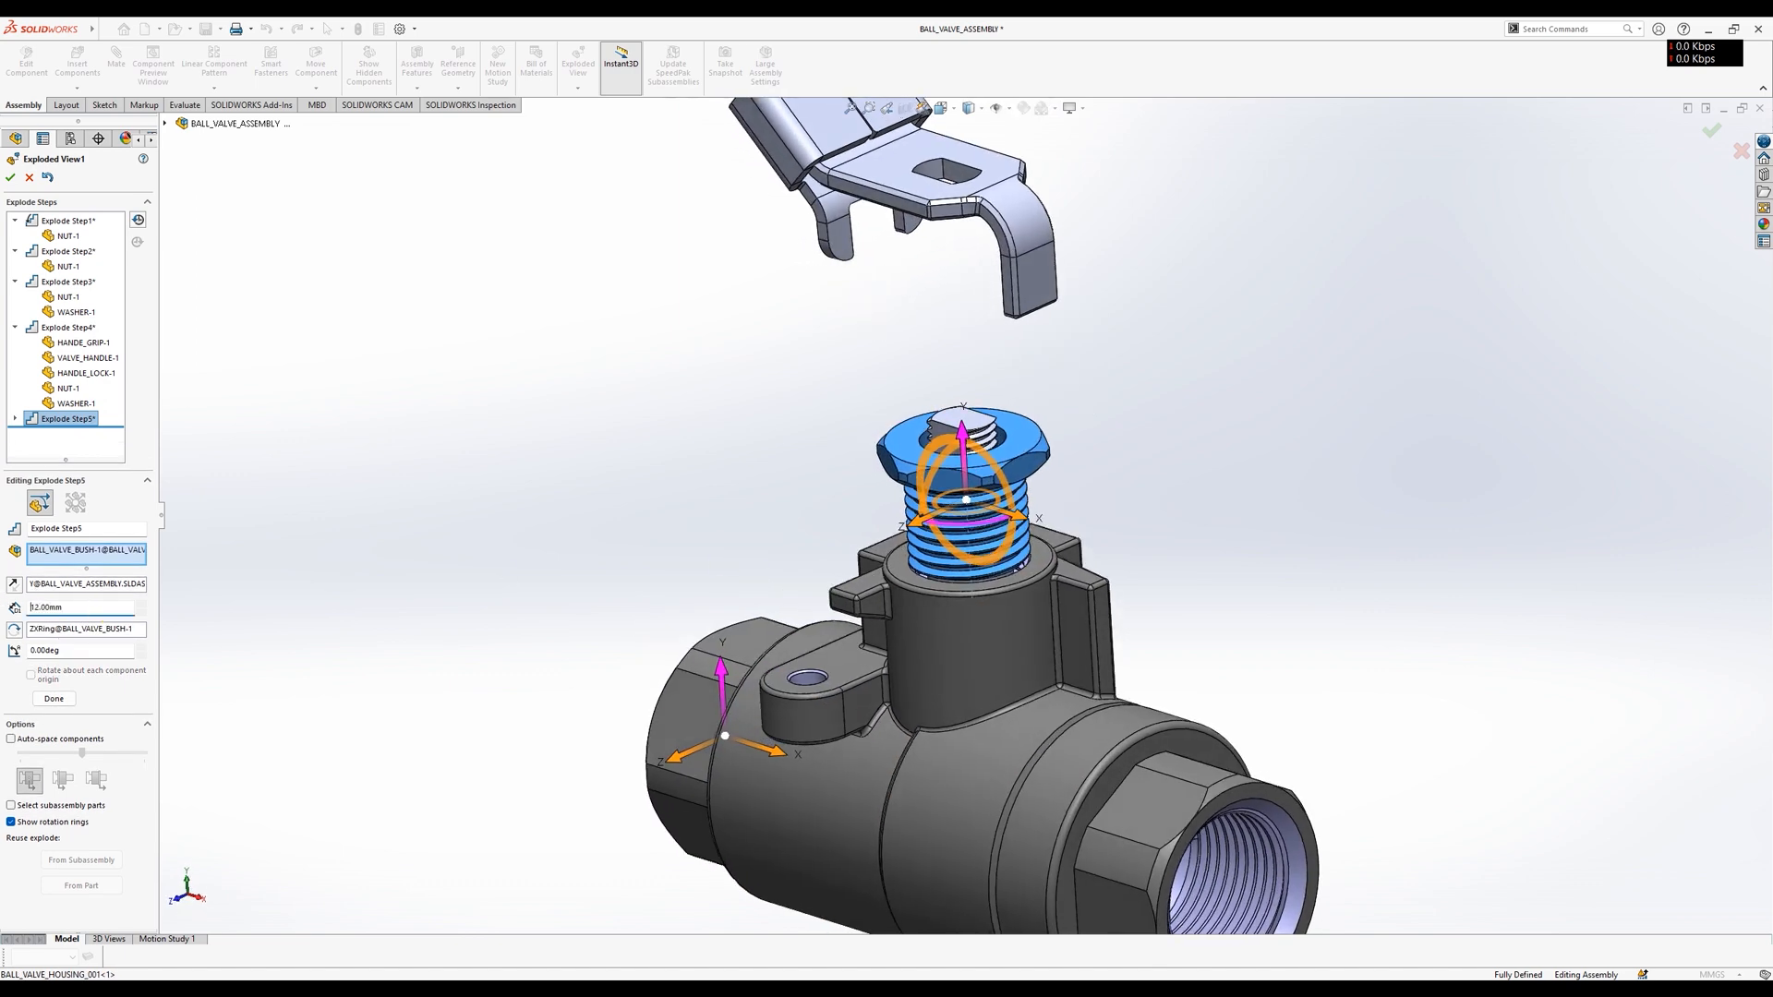
Rotate the valve bush 720° about its circular edge in the same explode step, and accept the exploded view.
left_click(88, 628)
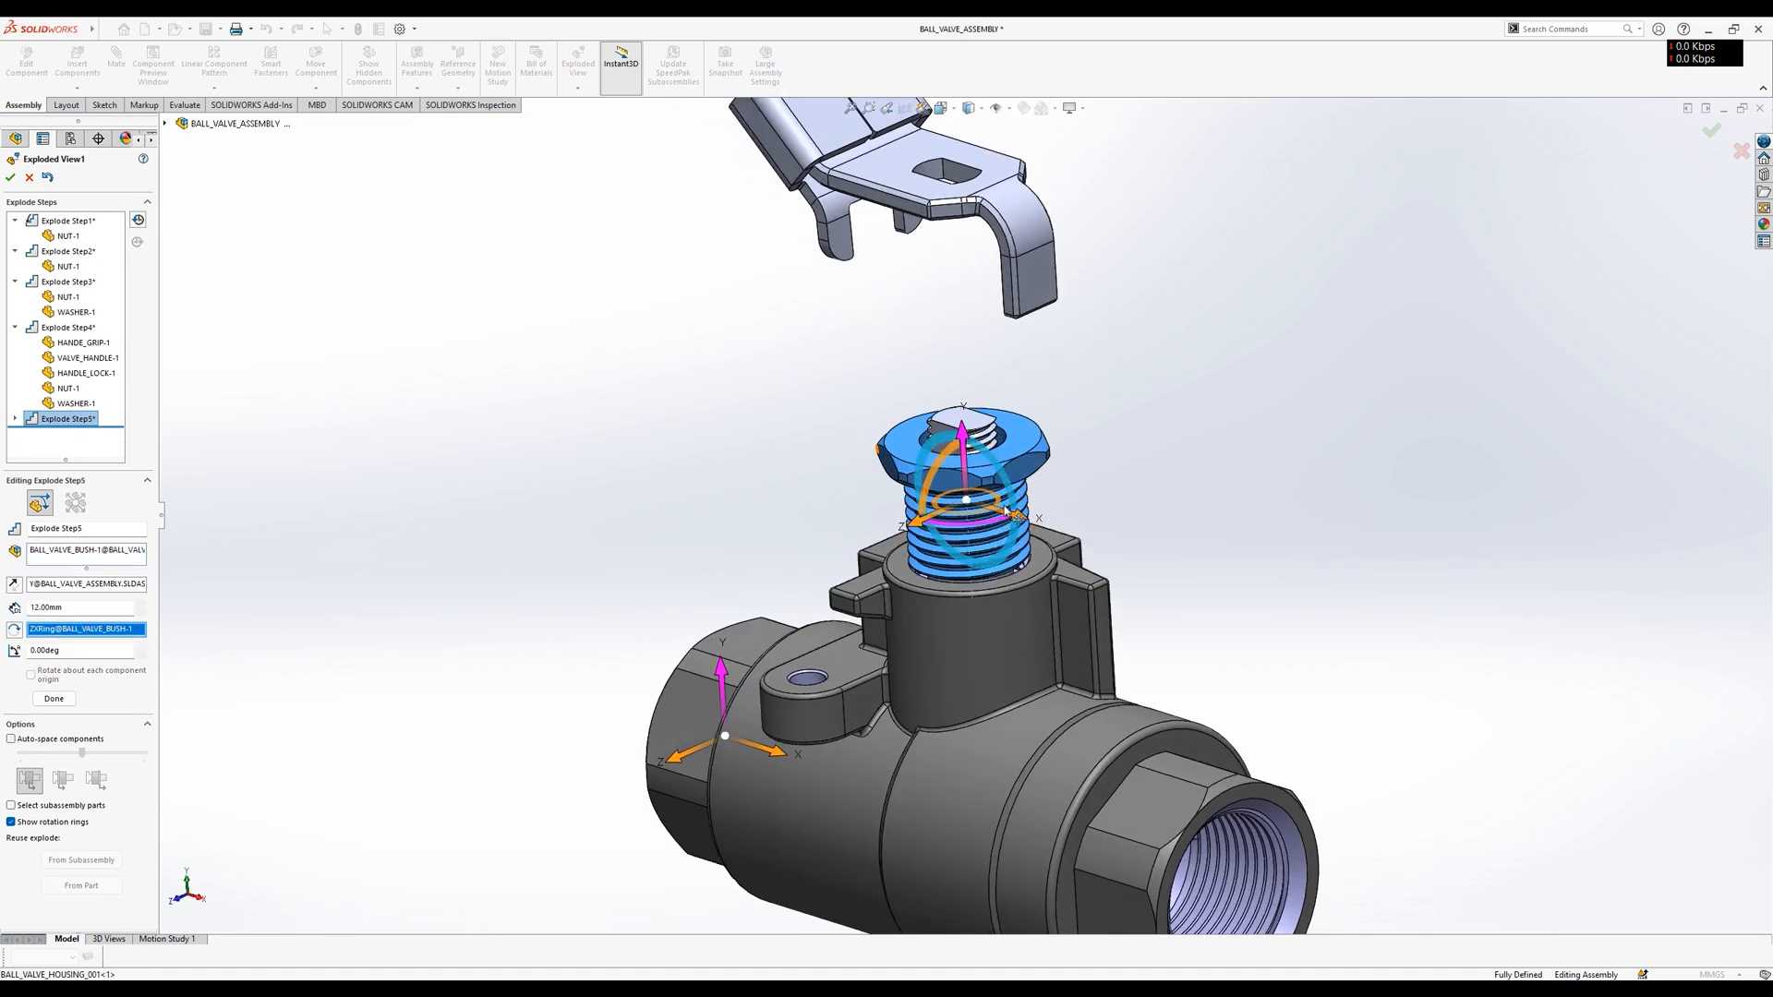
left_click(1005, 467)
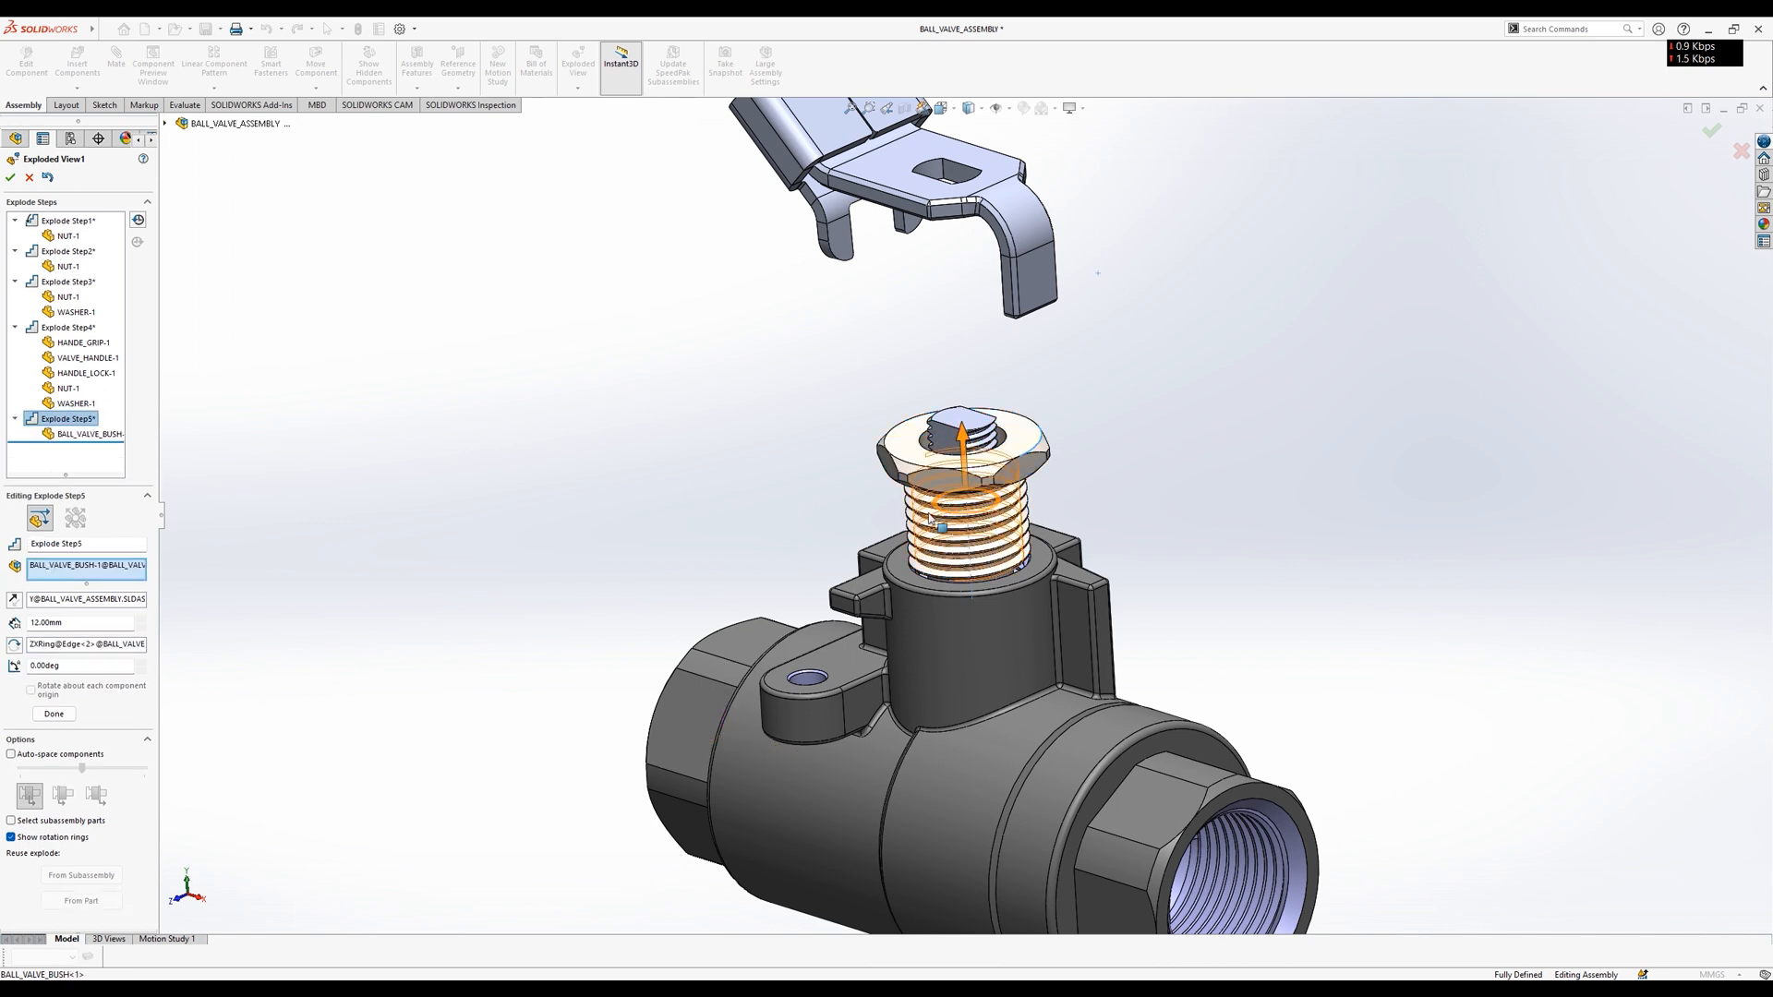
left_click(980, 468)
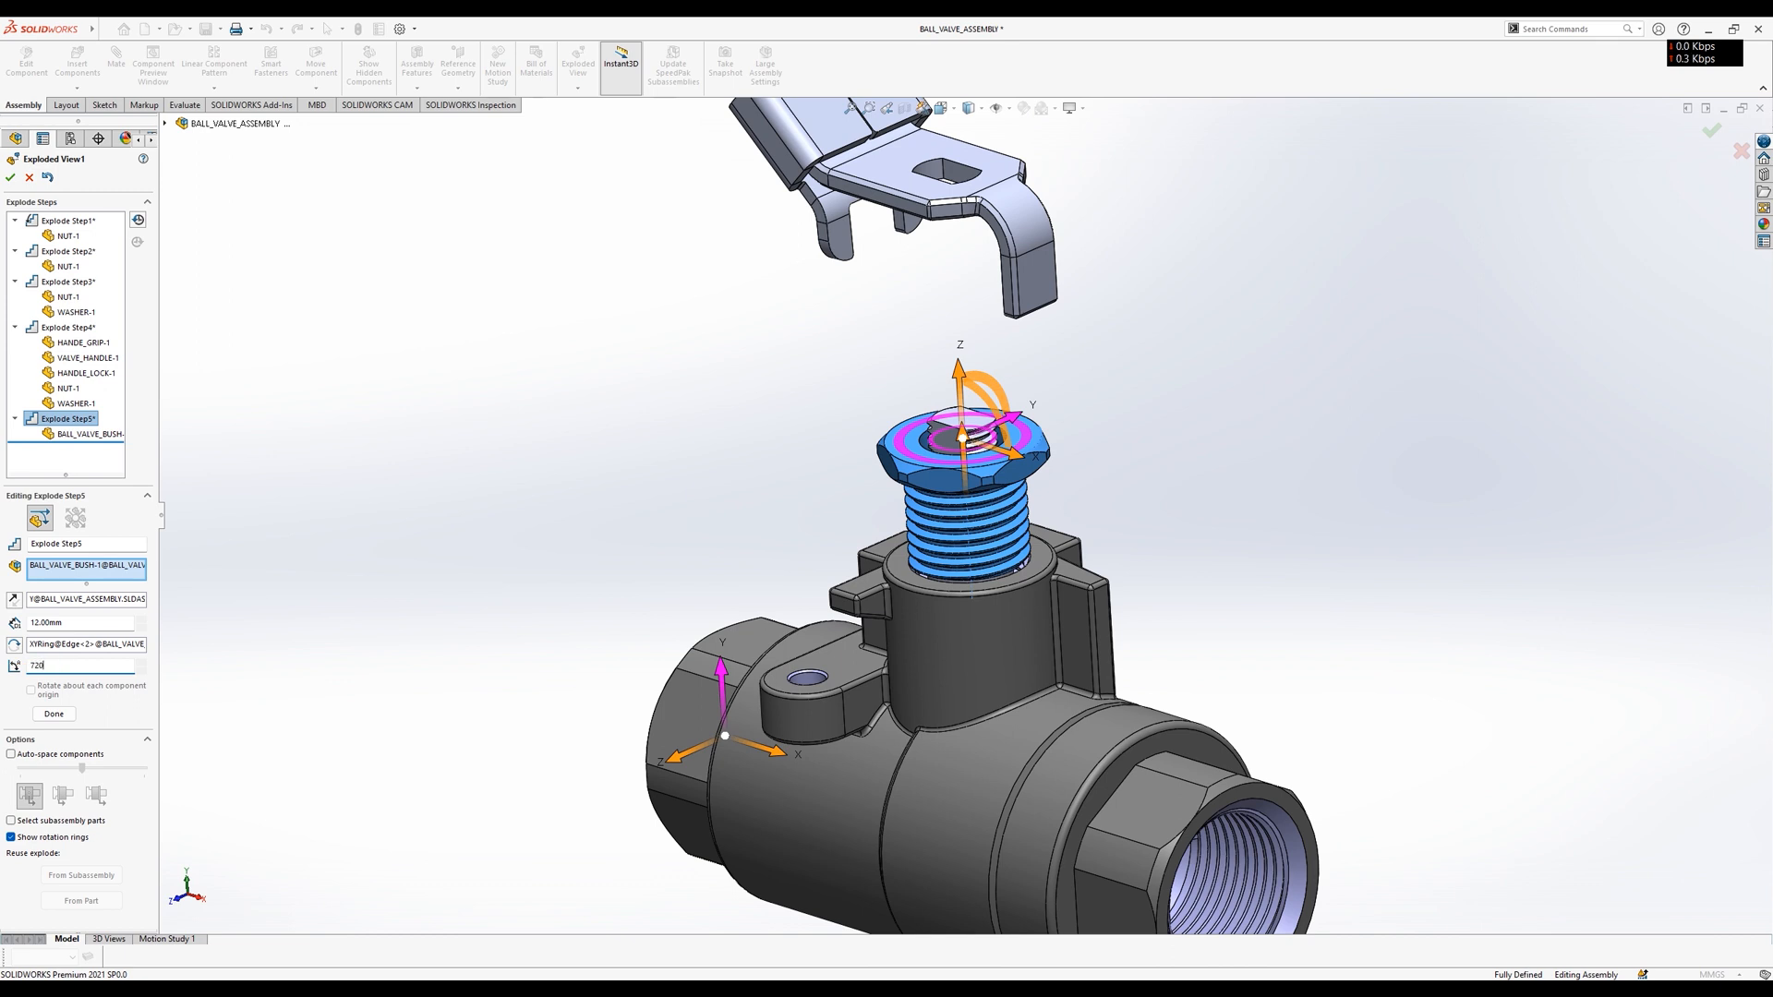
left_click(53, 713)
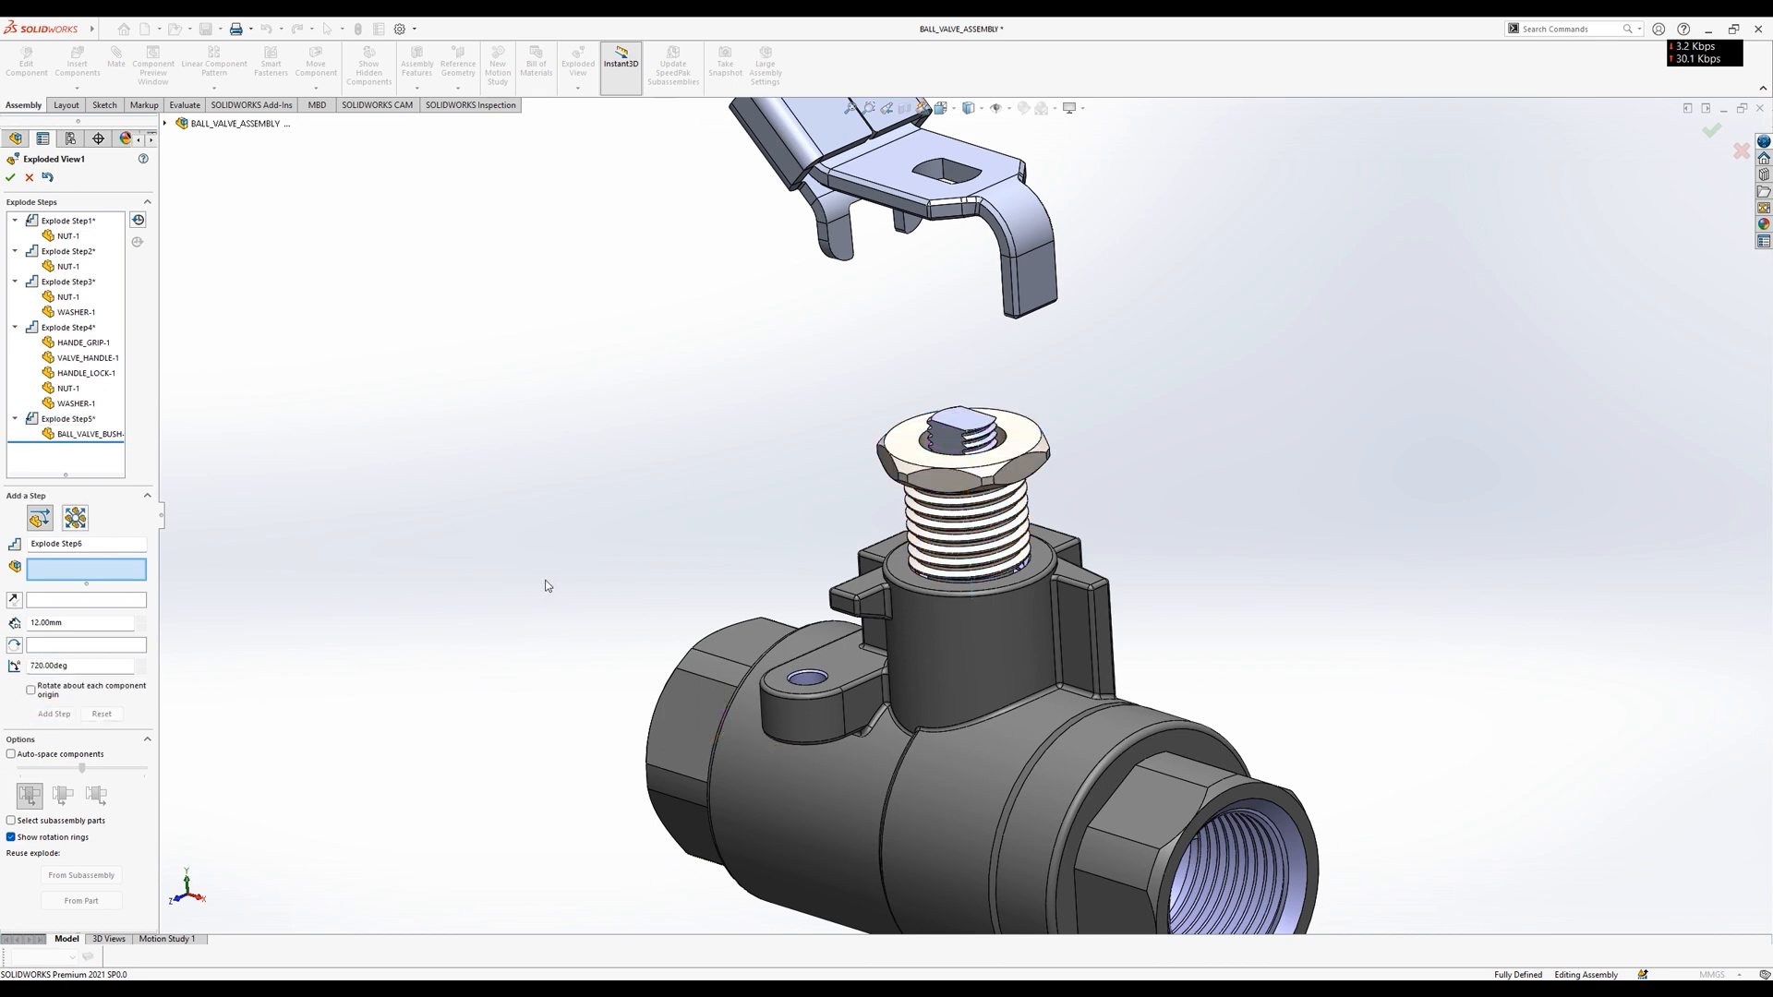
left_click(10, 178)
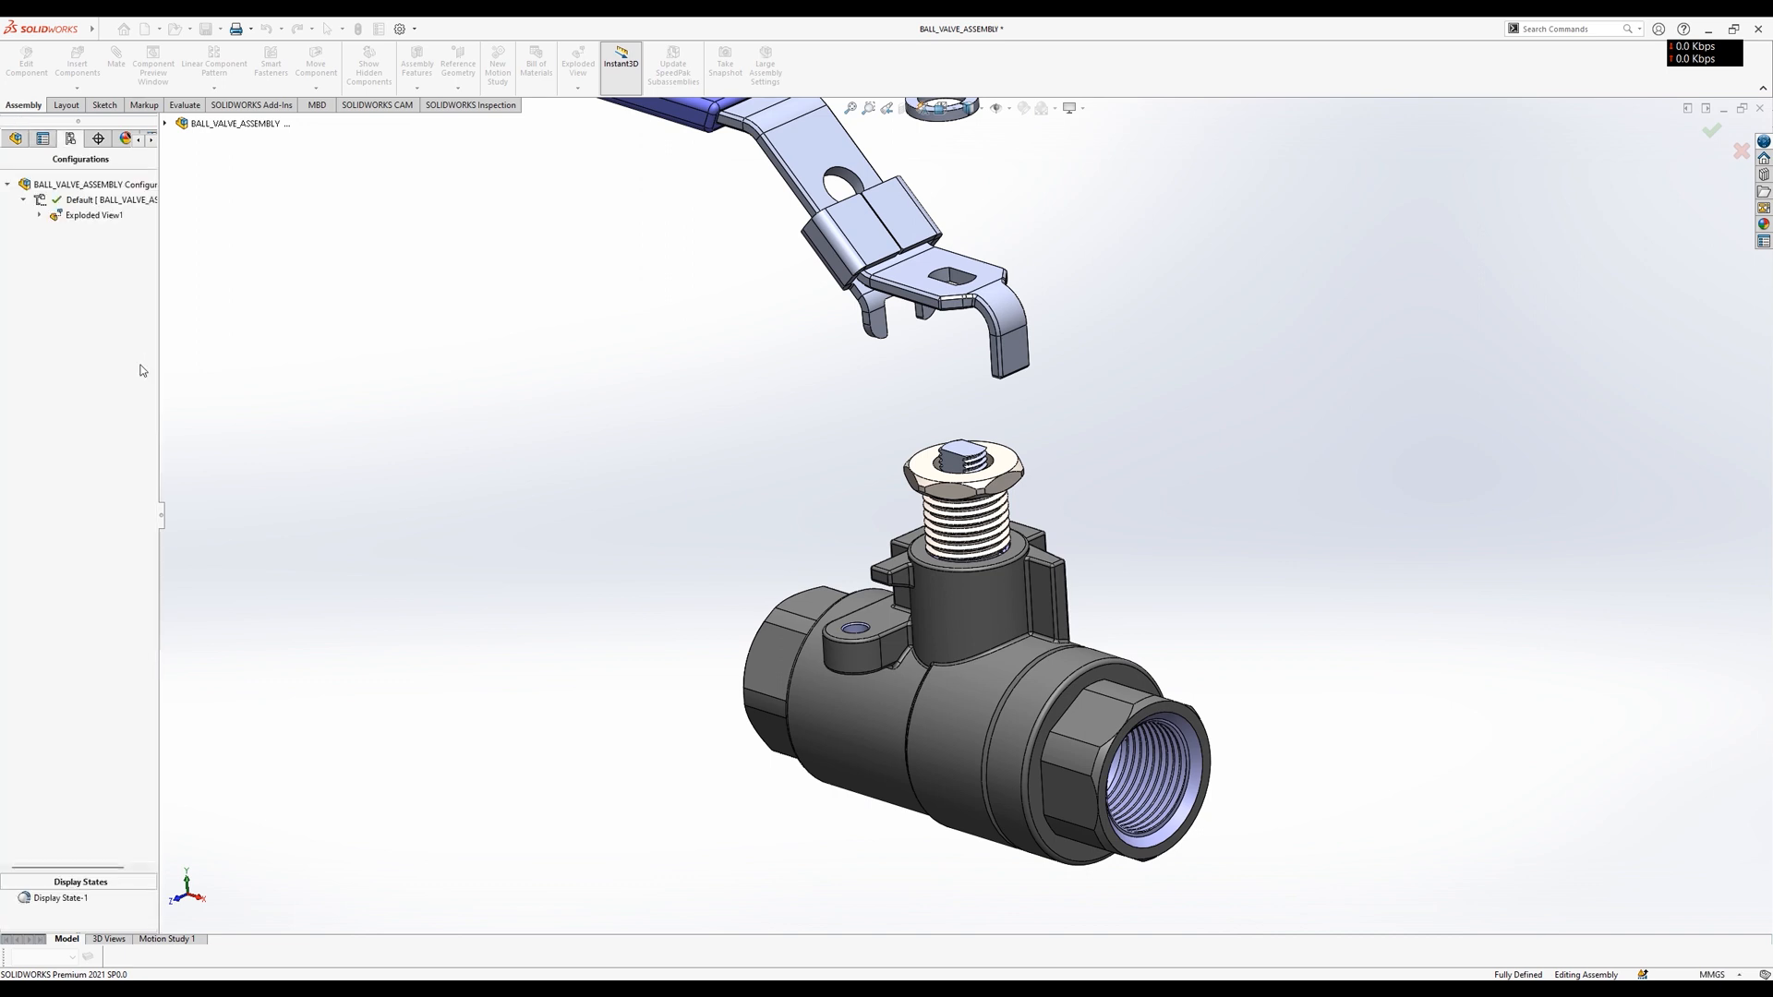
Play the collapse animation of the exploded view to review all the explode steps.
right_click(92, 216)
left_click(678, 537)
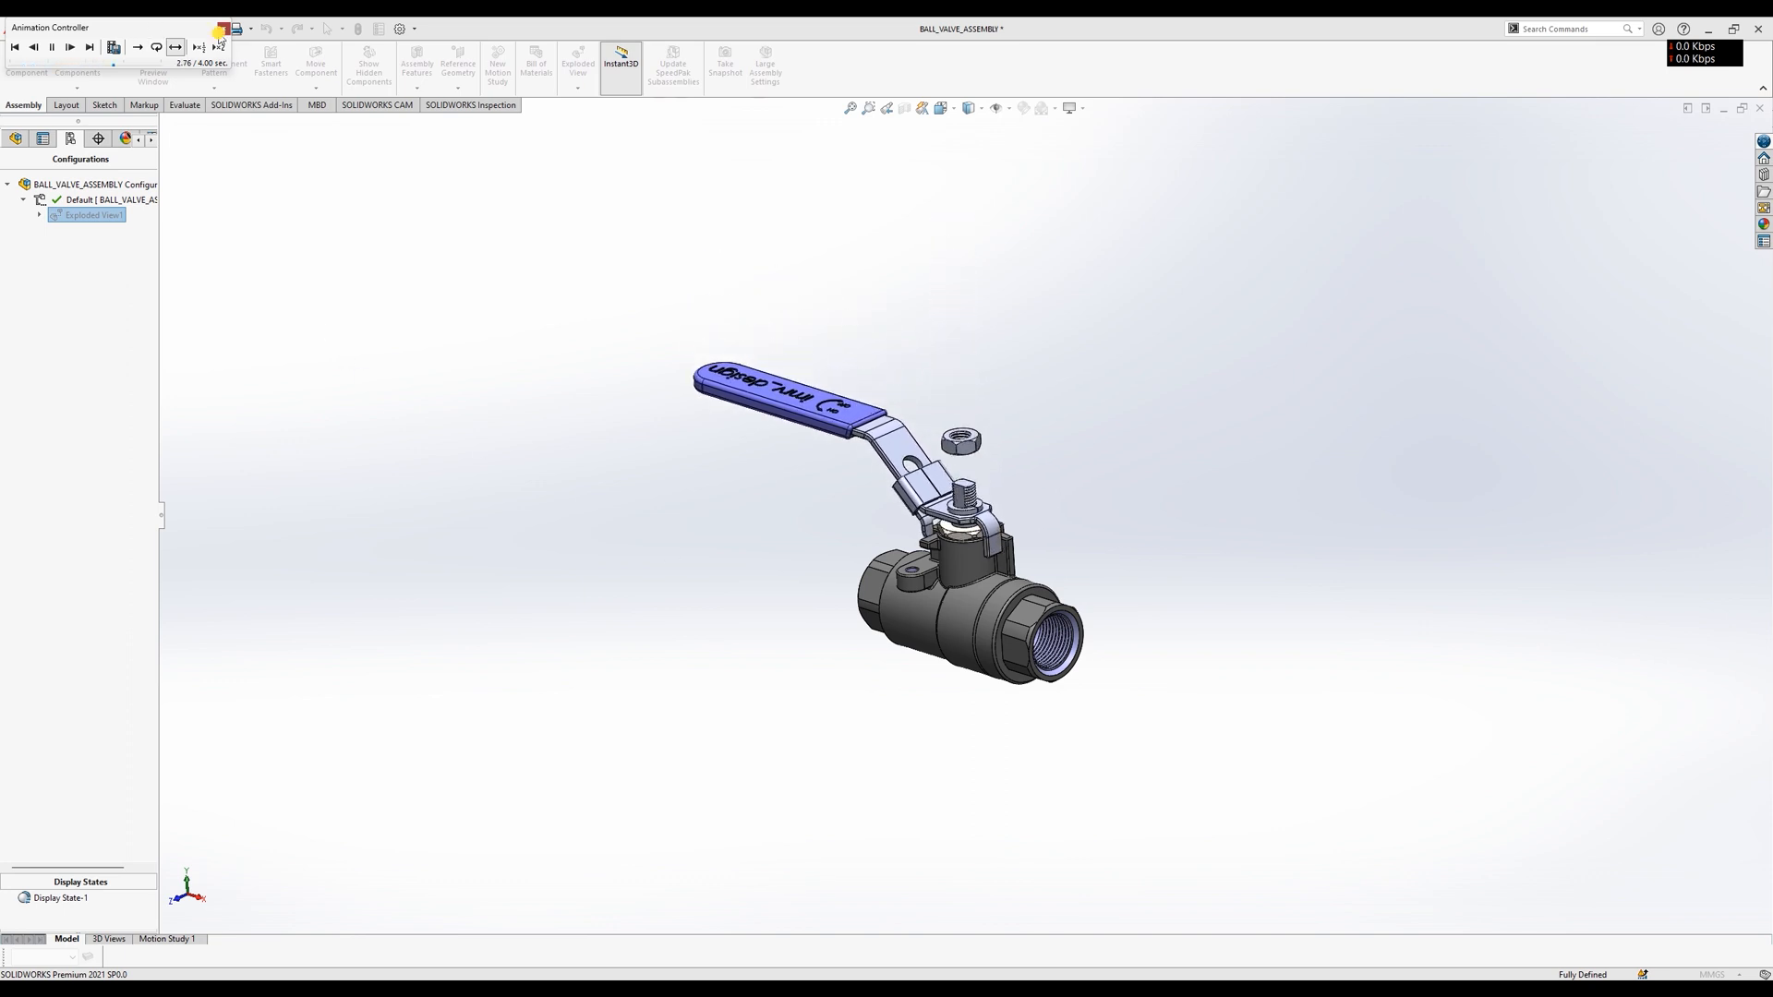
Add an explode step moving the nut, washer, valve handle, grip, handle lock and valve bush 40 mm upward along Y, and accept the exploded view.
right_click(89, 216)
left_click(122, 295)
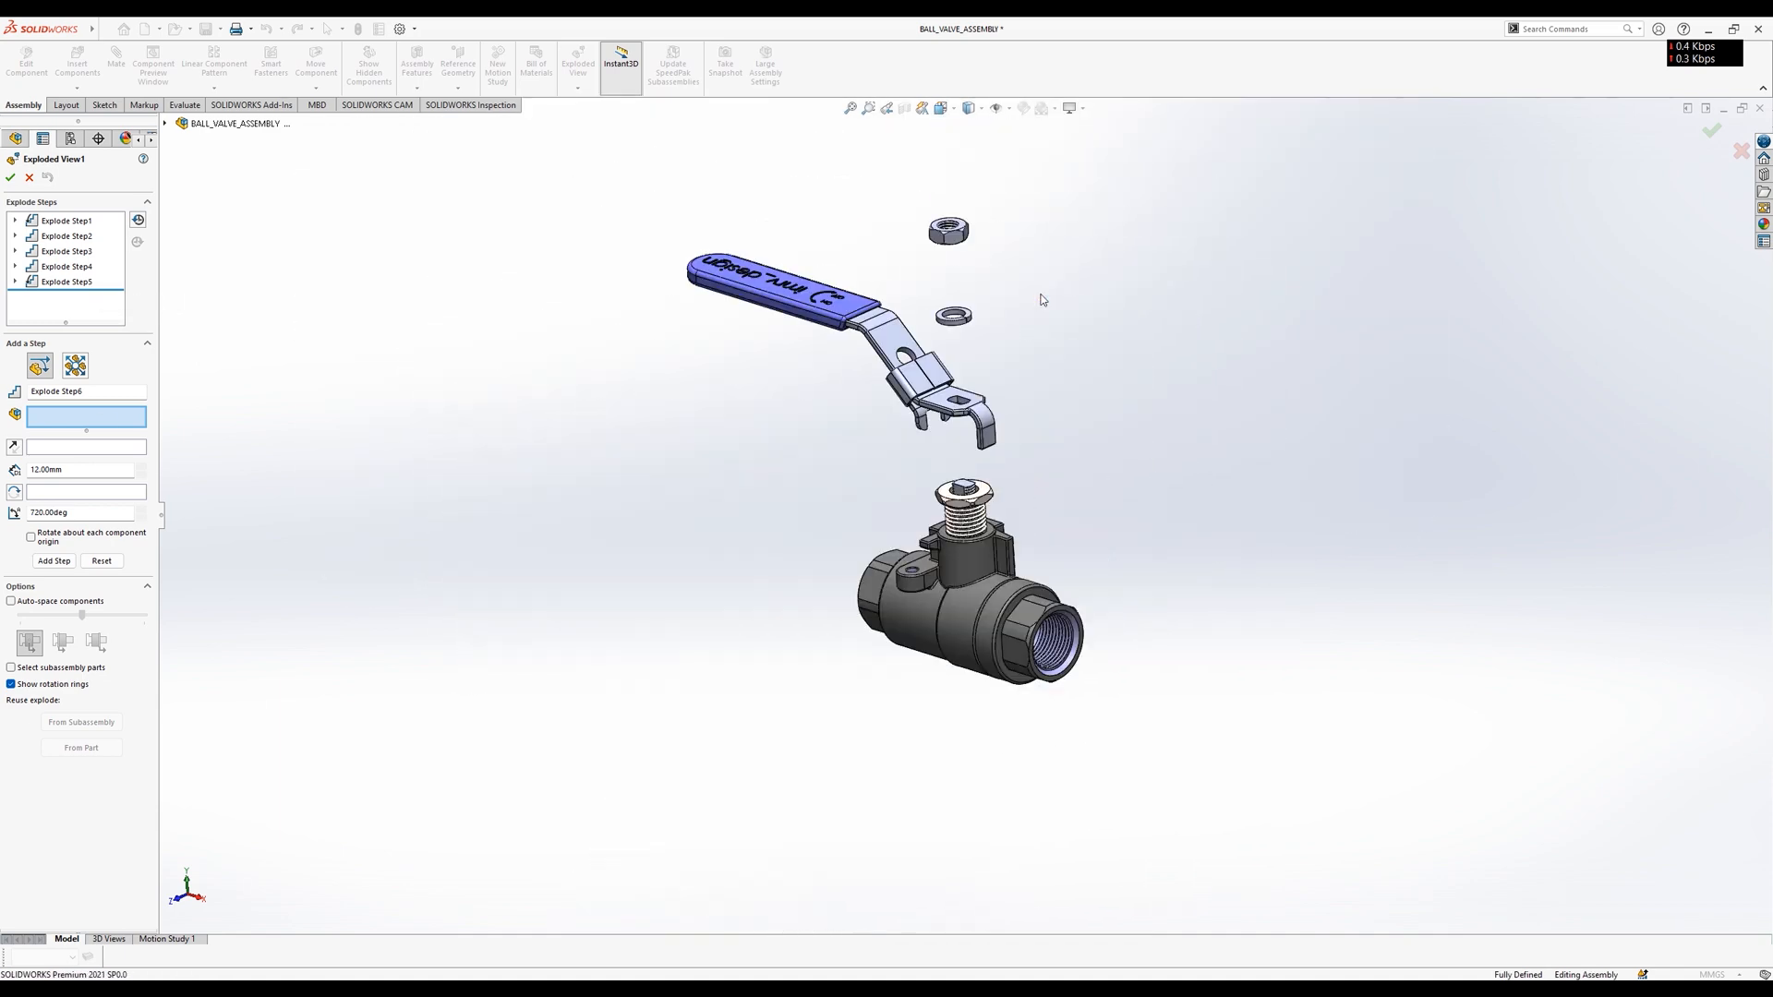
key("ctrl+7")
left_click_drag(1104, 495, 1064, 553)
left_click(938, 336)
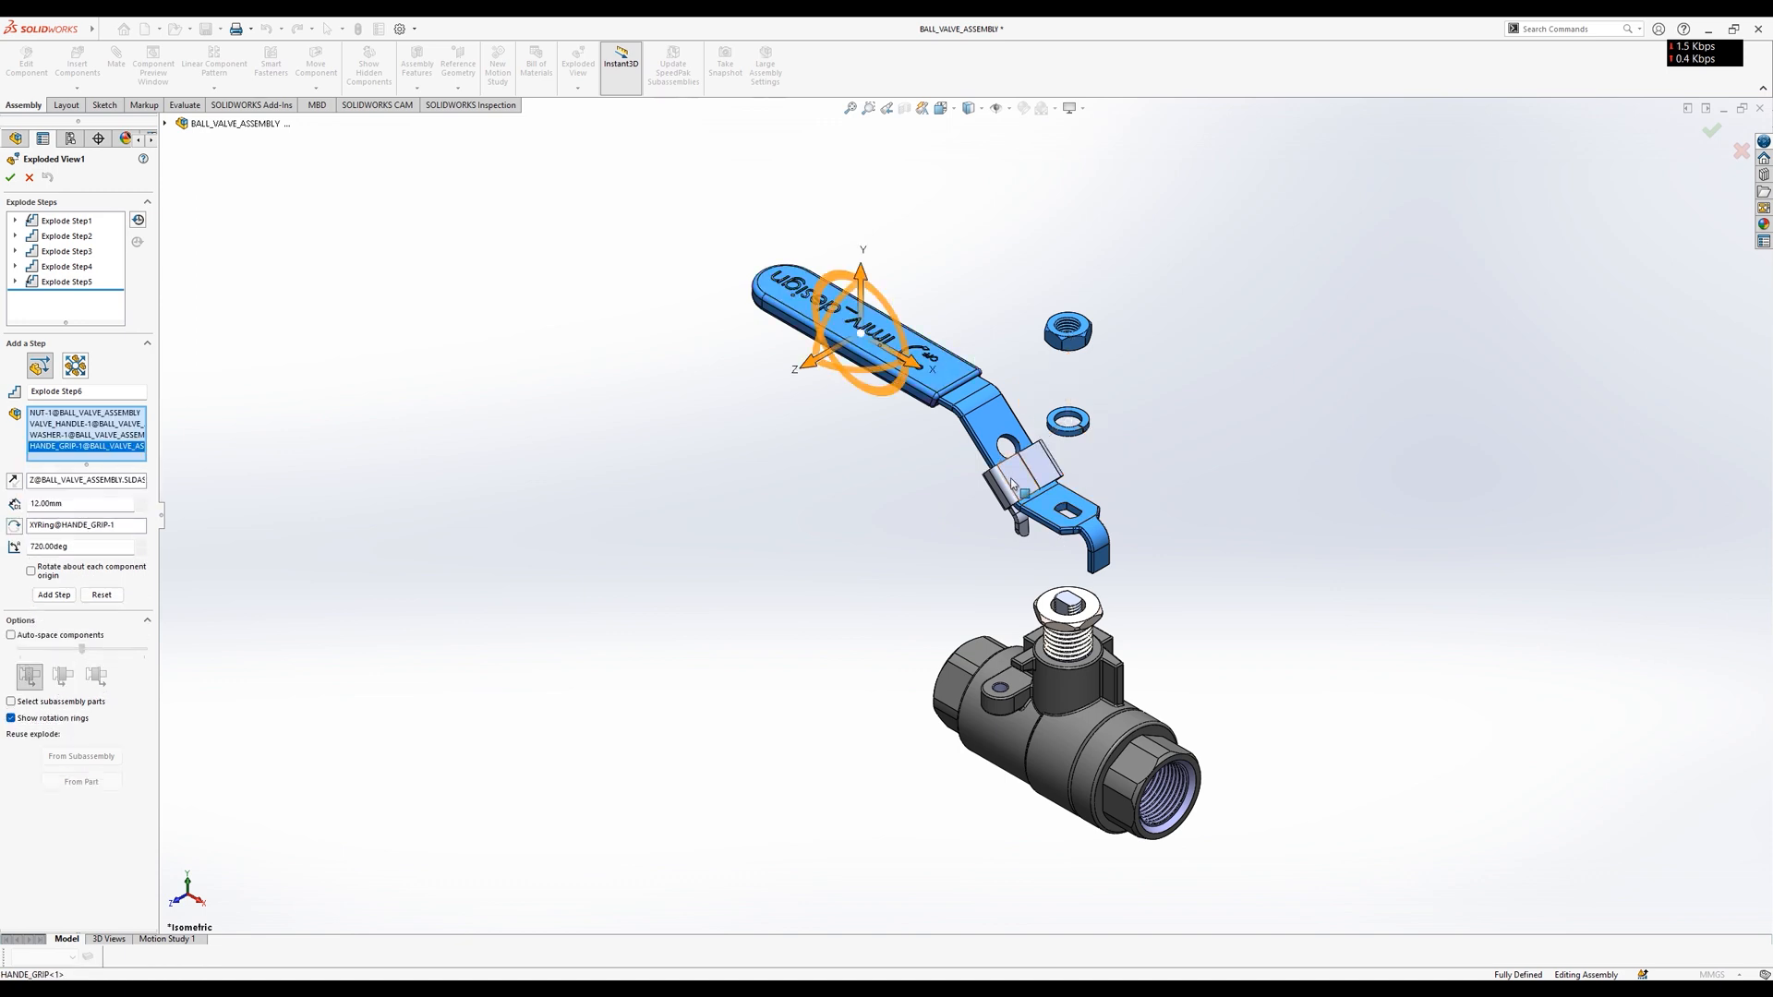
left_click(1020, 517)
left_click(1079, 635)
left_click_drag(1071, 554, 1076, 423)
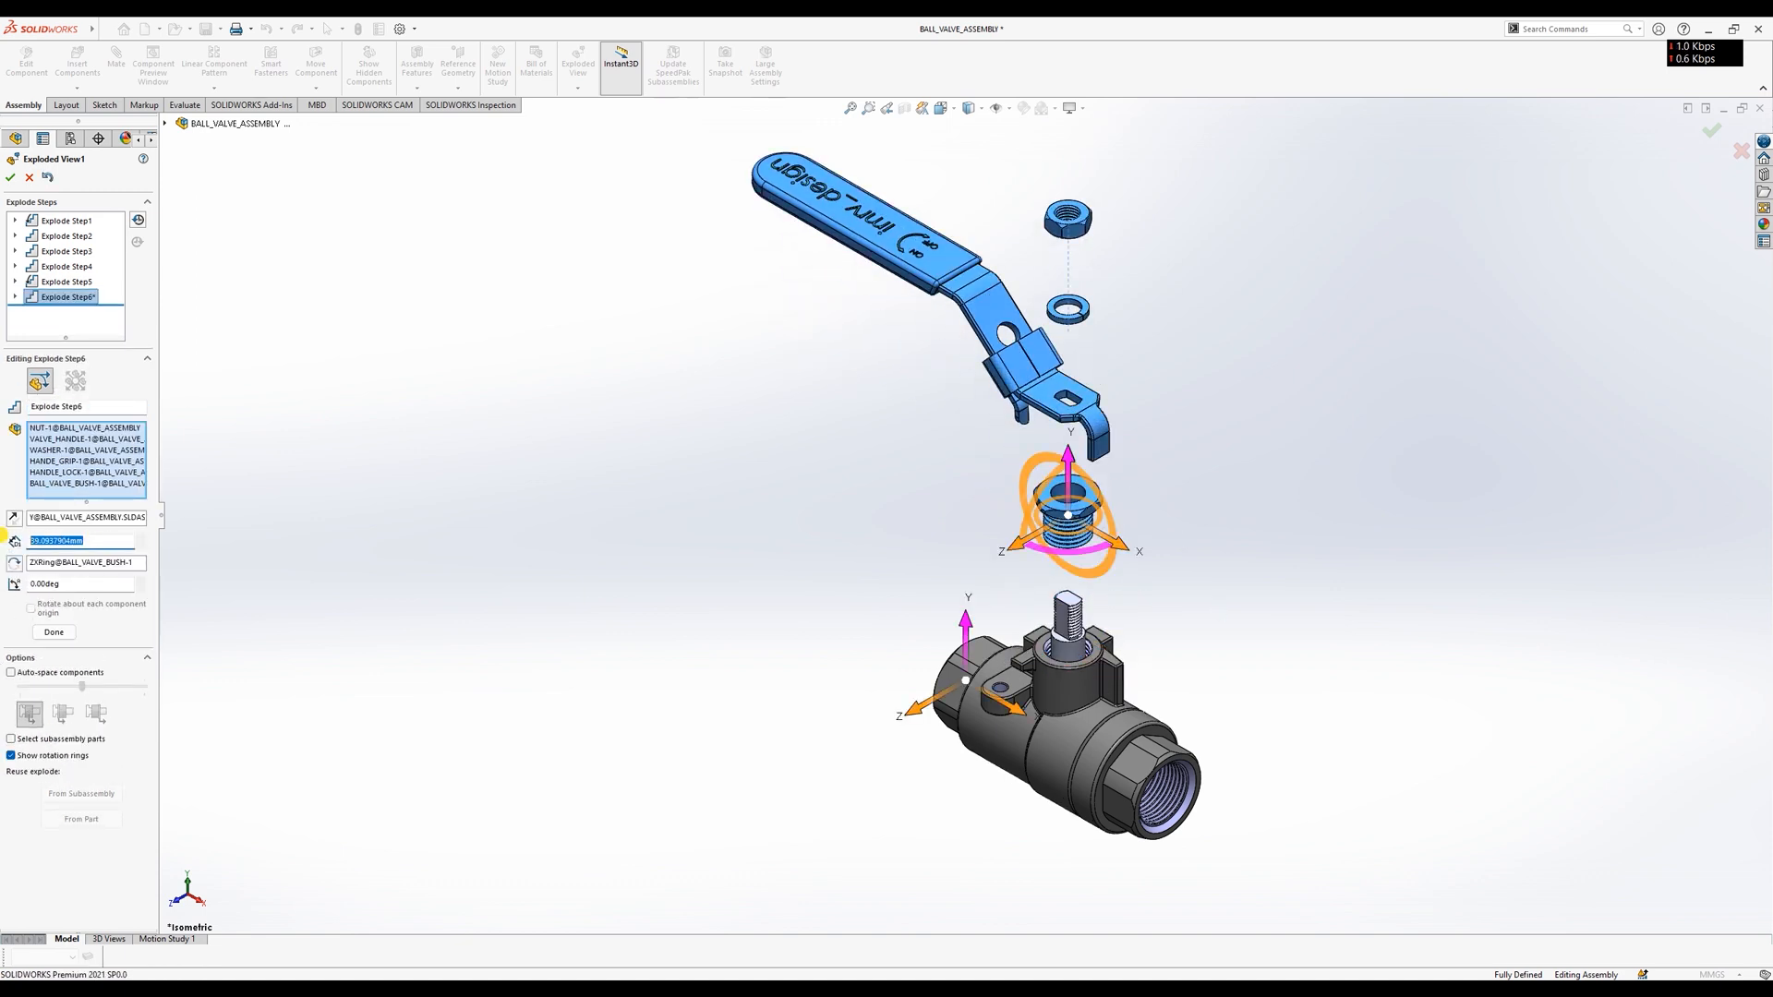
type("40")
key("Return")
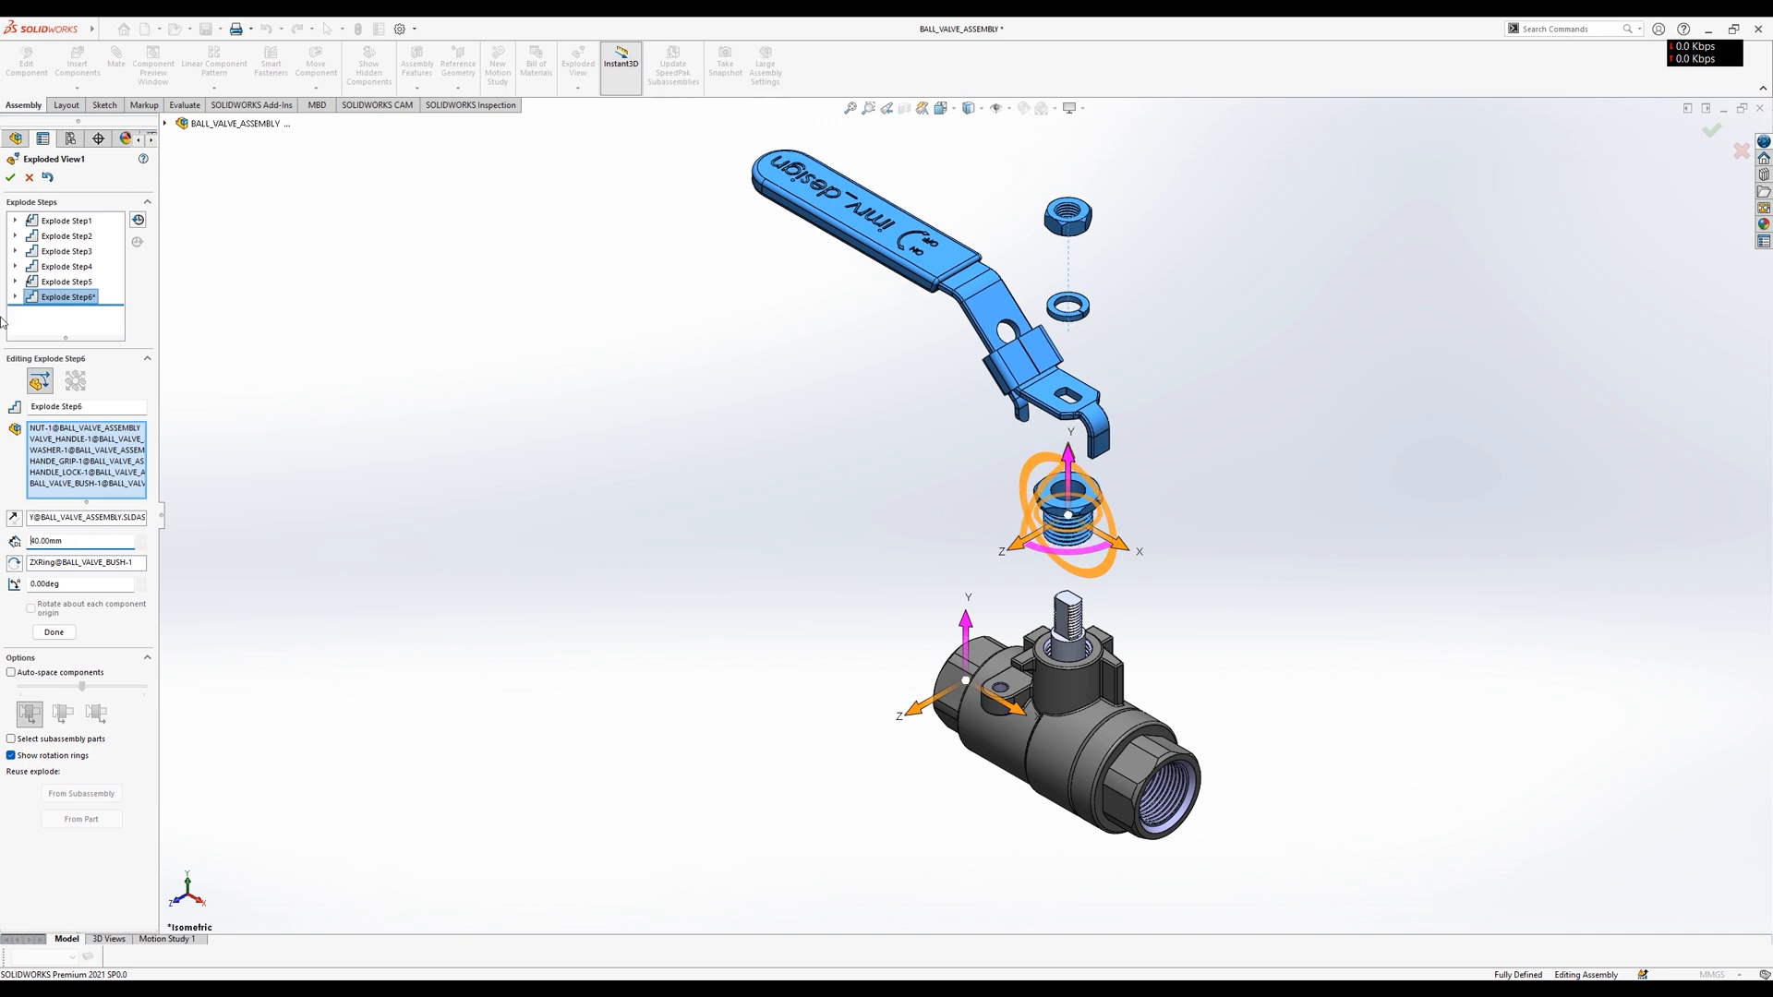
left_click(11, 177)
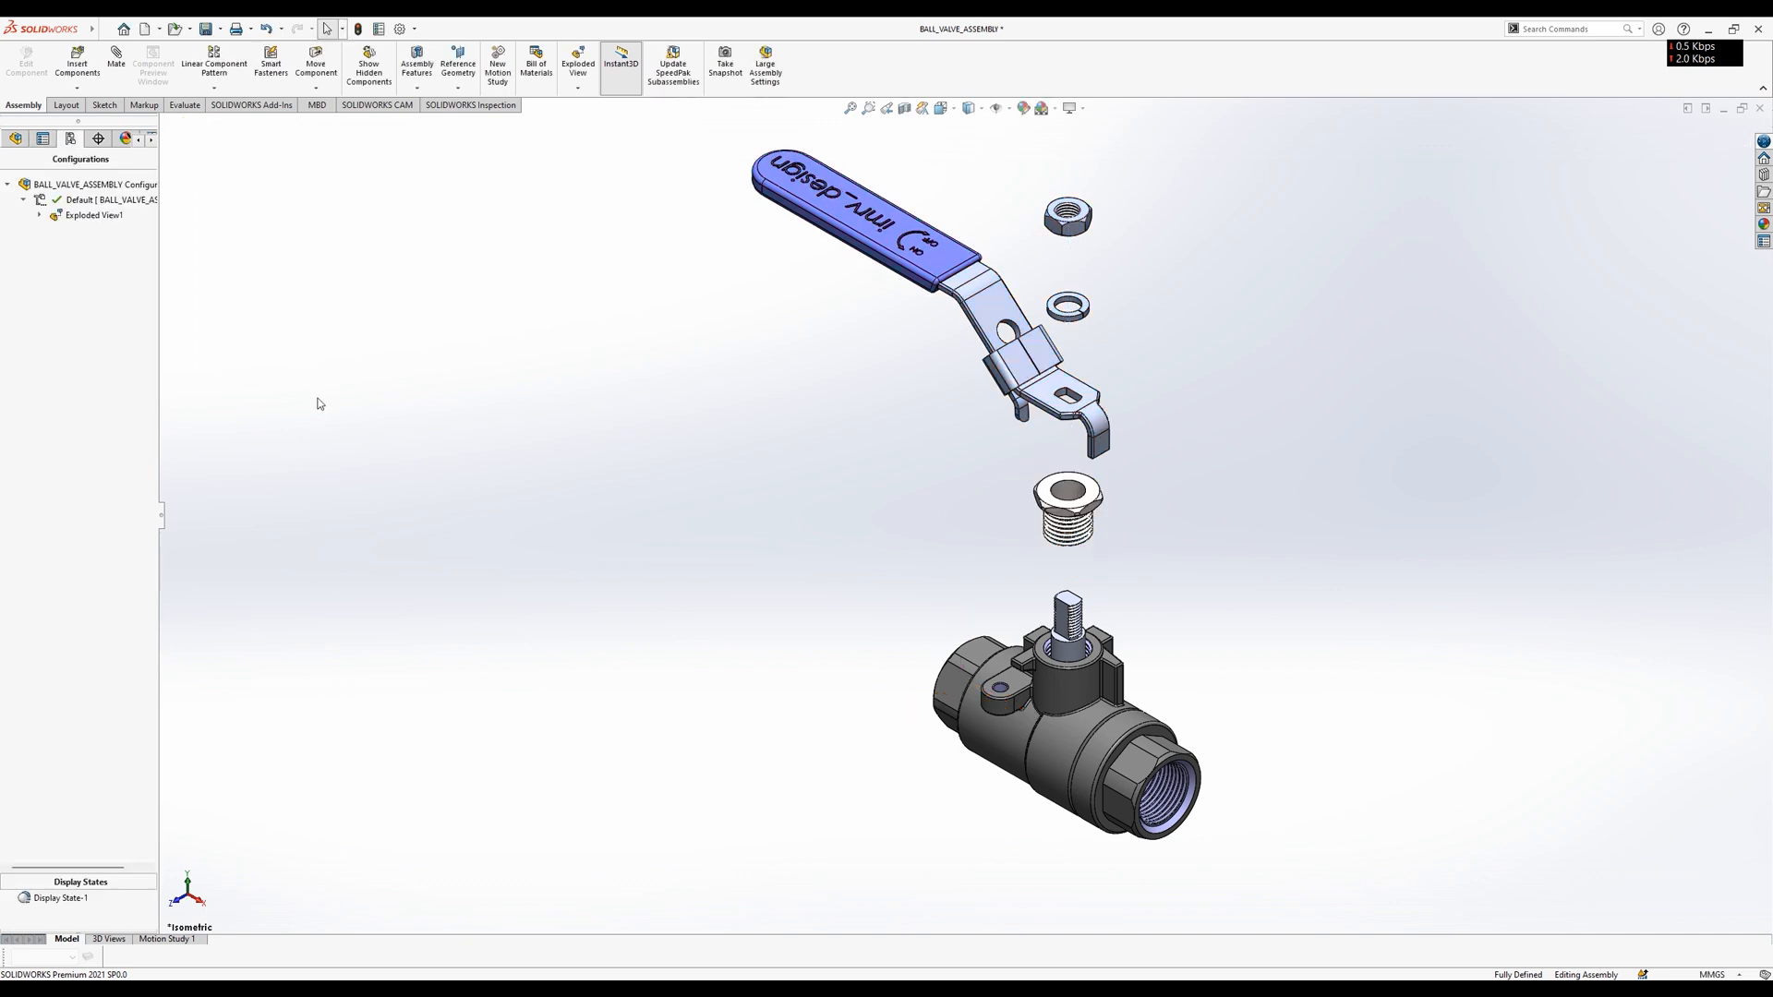
Cut the assembly with a lengthwise section view to expose the valve interior, and reopen the exploded view for editing.
left_click(904, 108)
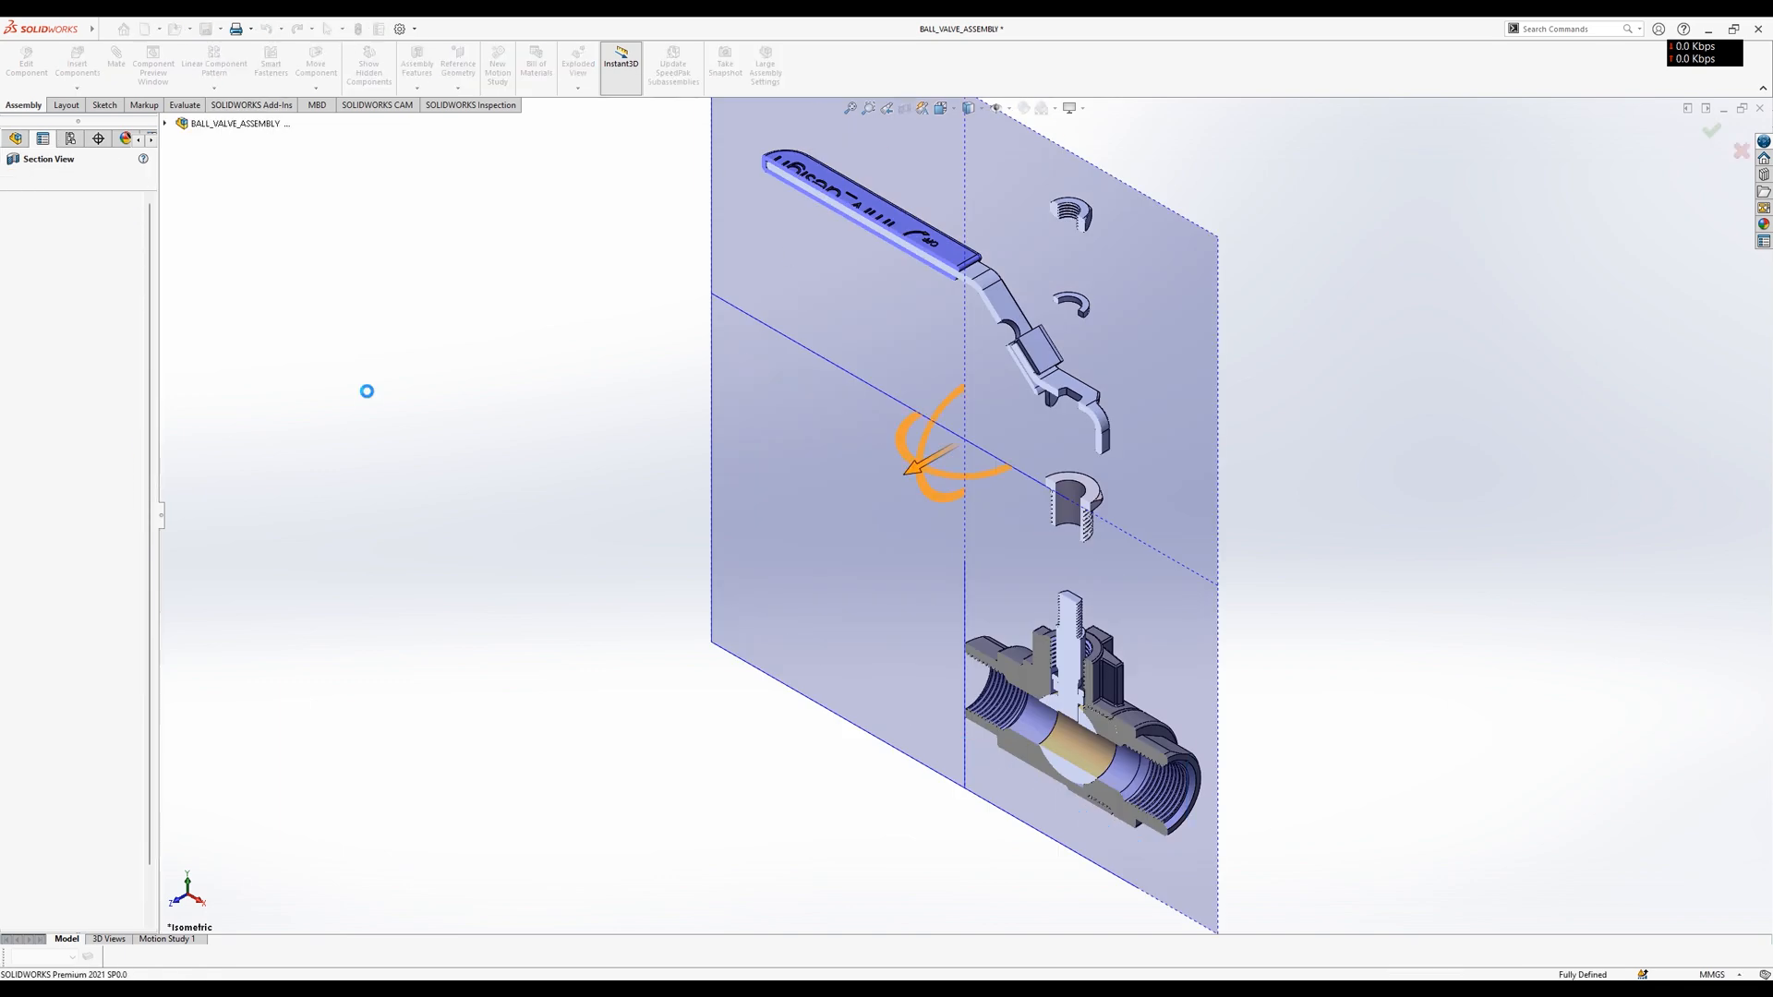
scroll(1094, 762, "down", 1)
middle_click_drag(1087, 769, 1143, 676)
scroll(1143, 676, "down", 3)
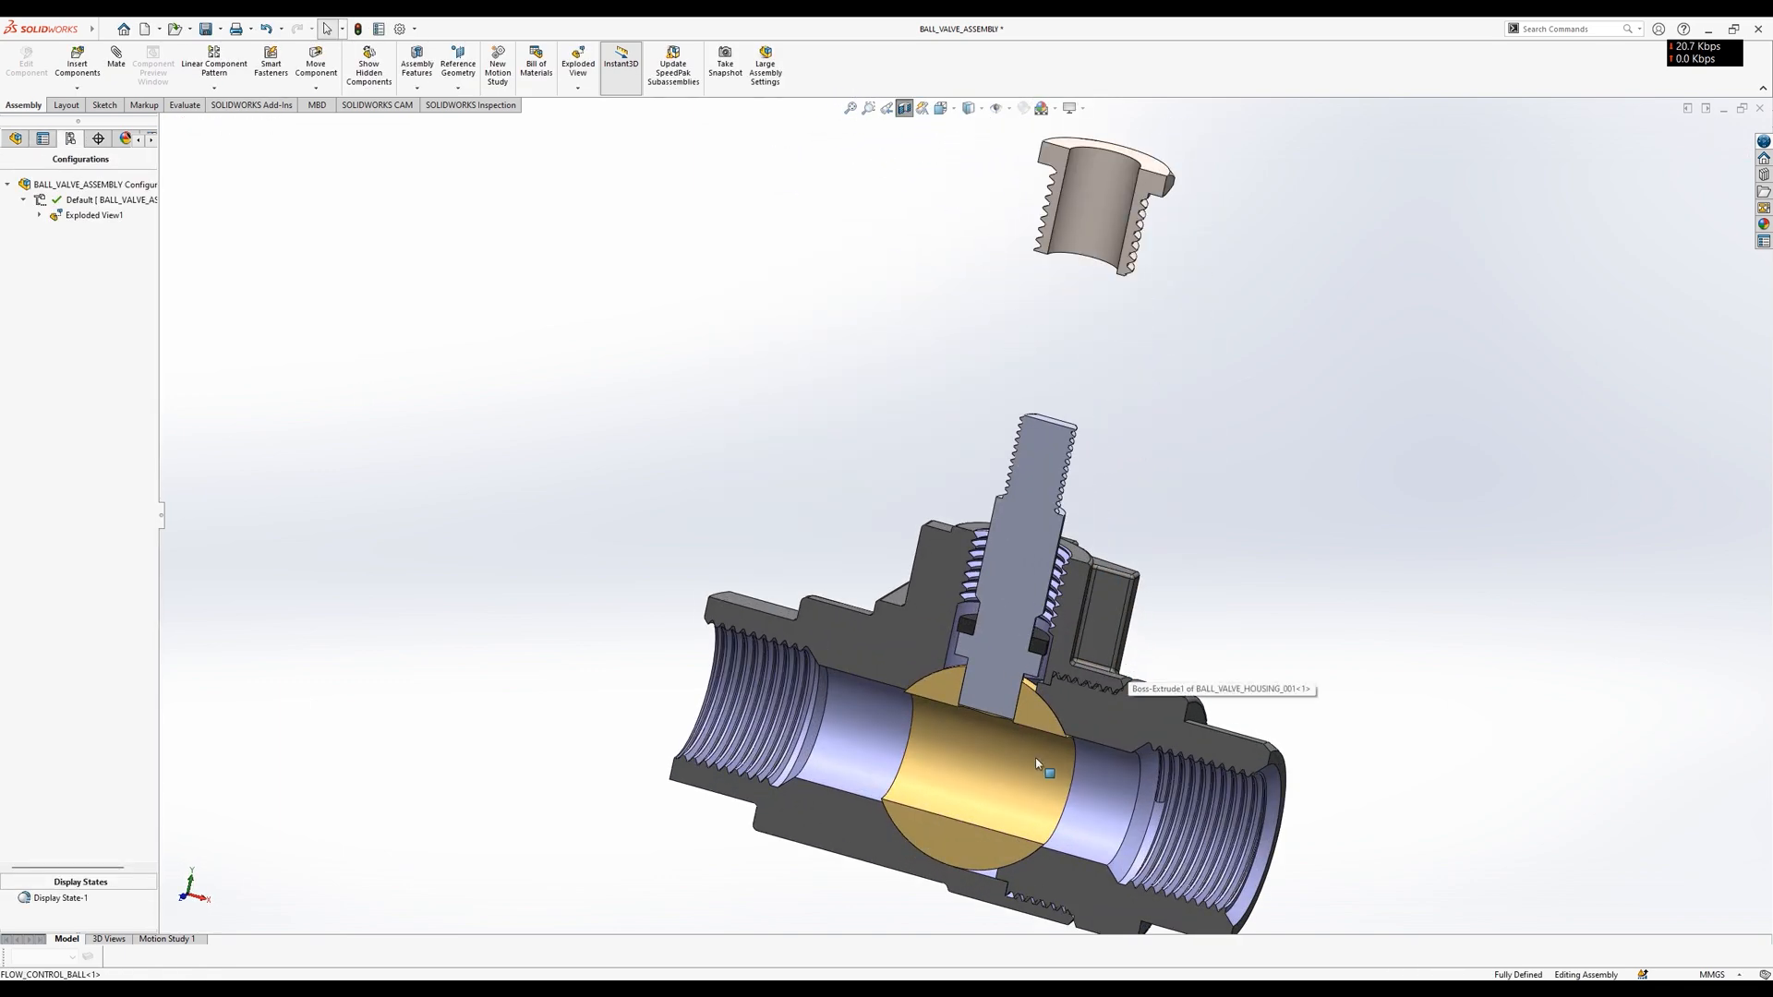
middle_click_drag(1034, 757, 1036, 654)
scroll(973, 736, "up", 5)
middle_click_drag(912, 628, 930, 669)
scroll(1007, 544, "up", 2)
scroll(1044, 319, "down", 2)
scroll(773, 632, "down", 1)
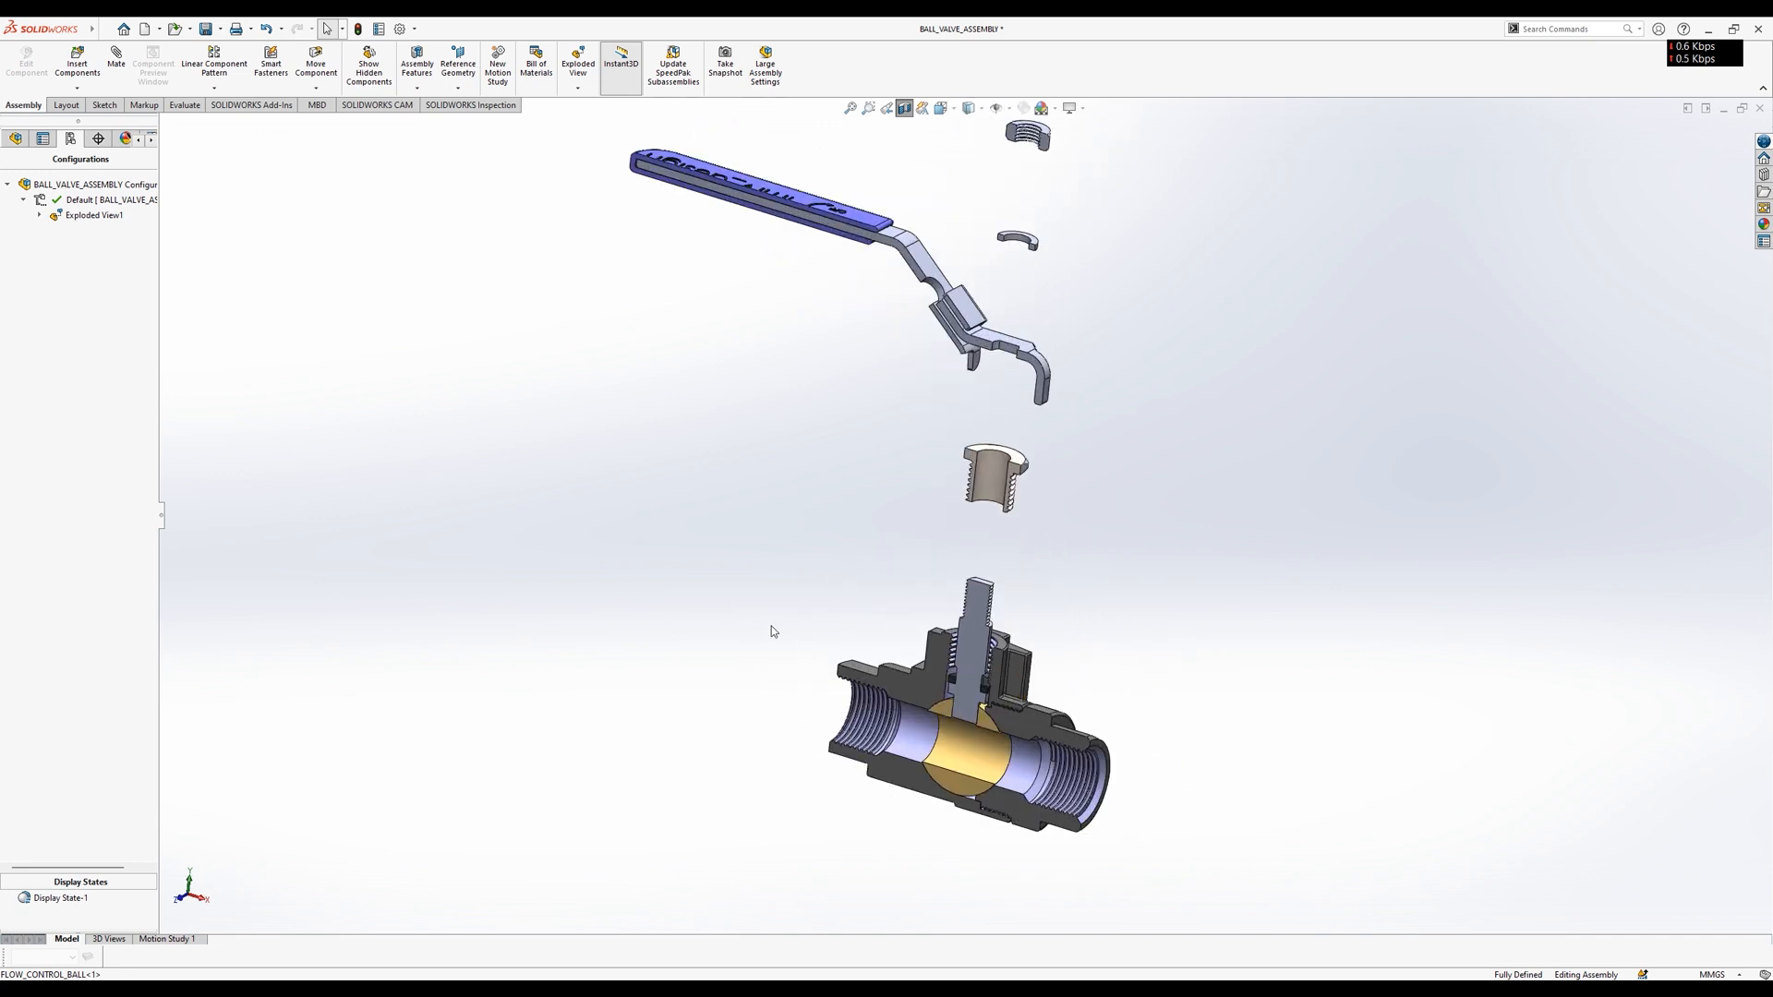
right_click(85, 217)
left_click(112, 296)
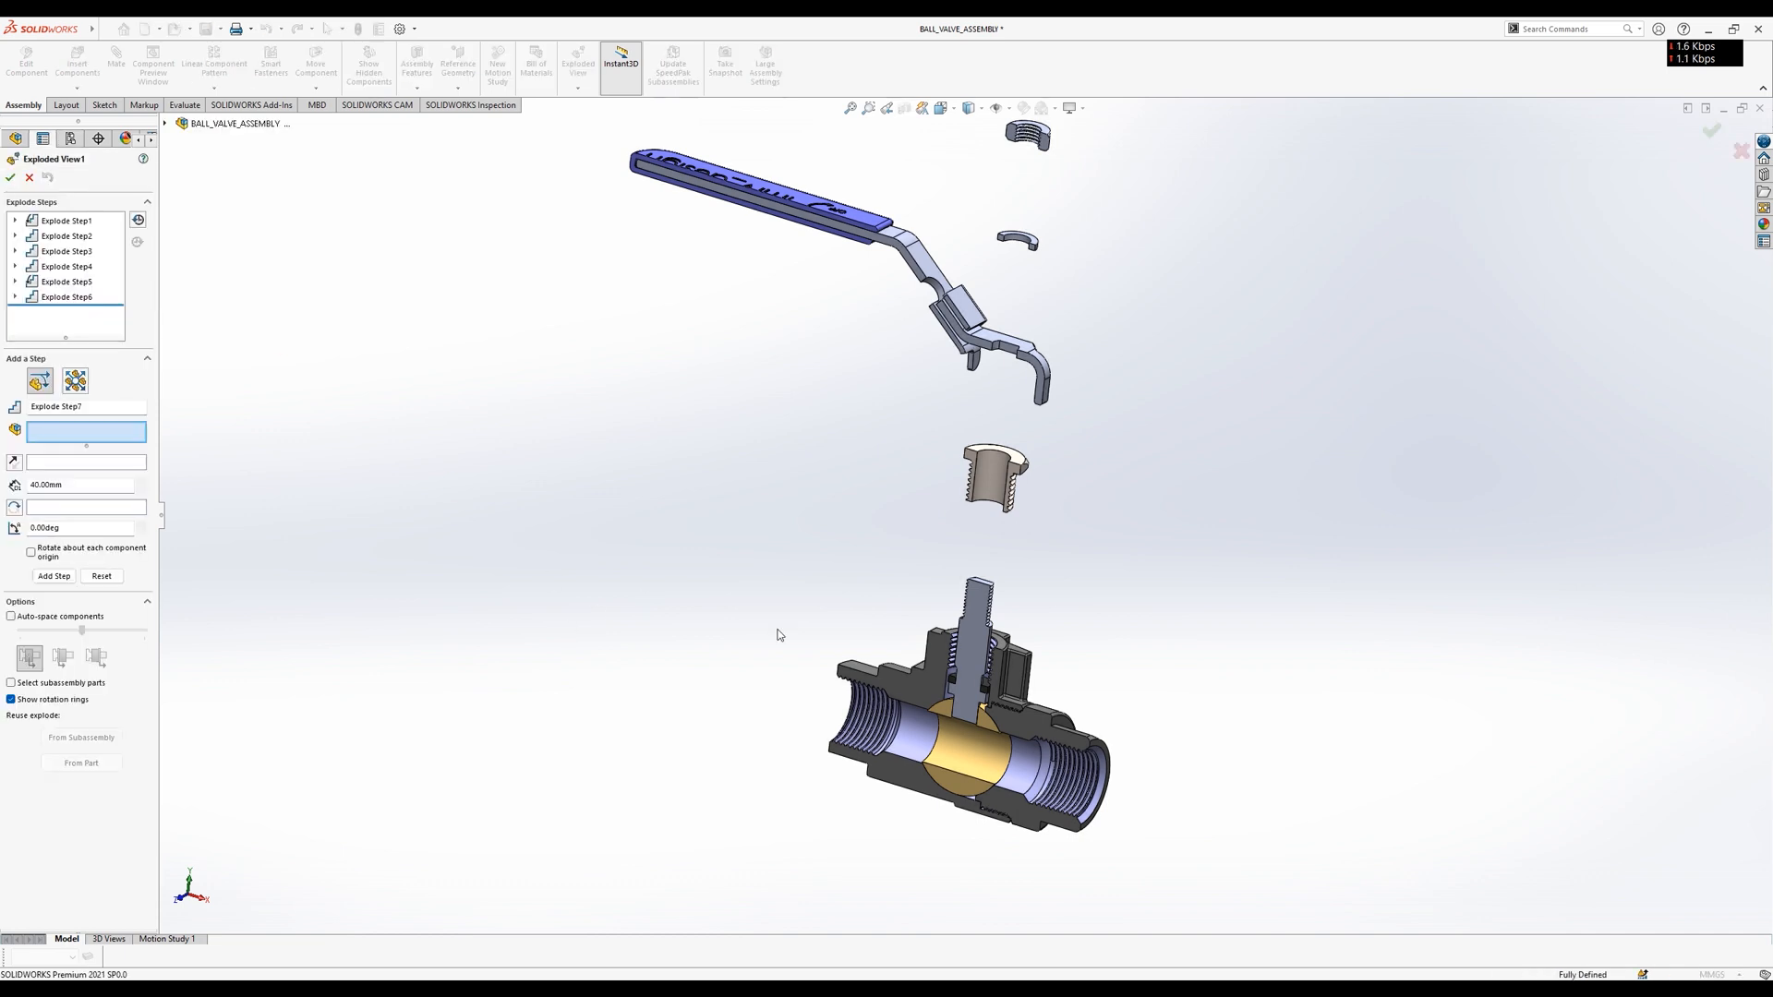
scroll(1101, 531, "up", 1)
left_click_drag(1082, 208, 908, 528)
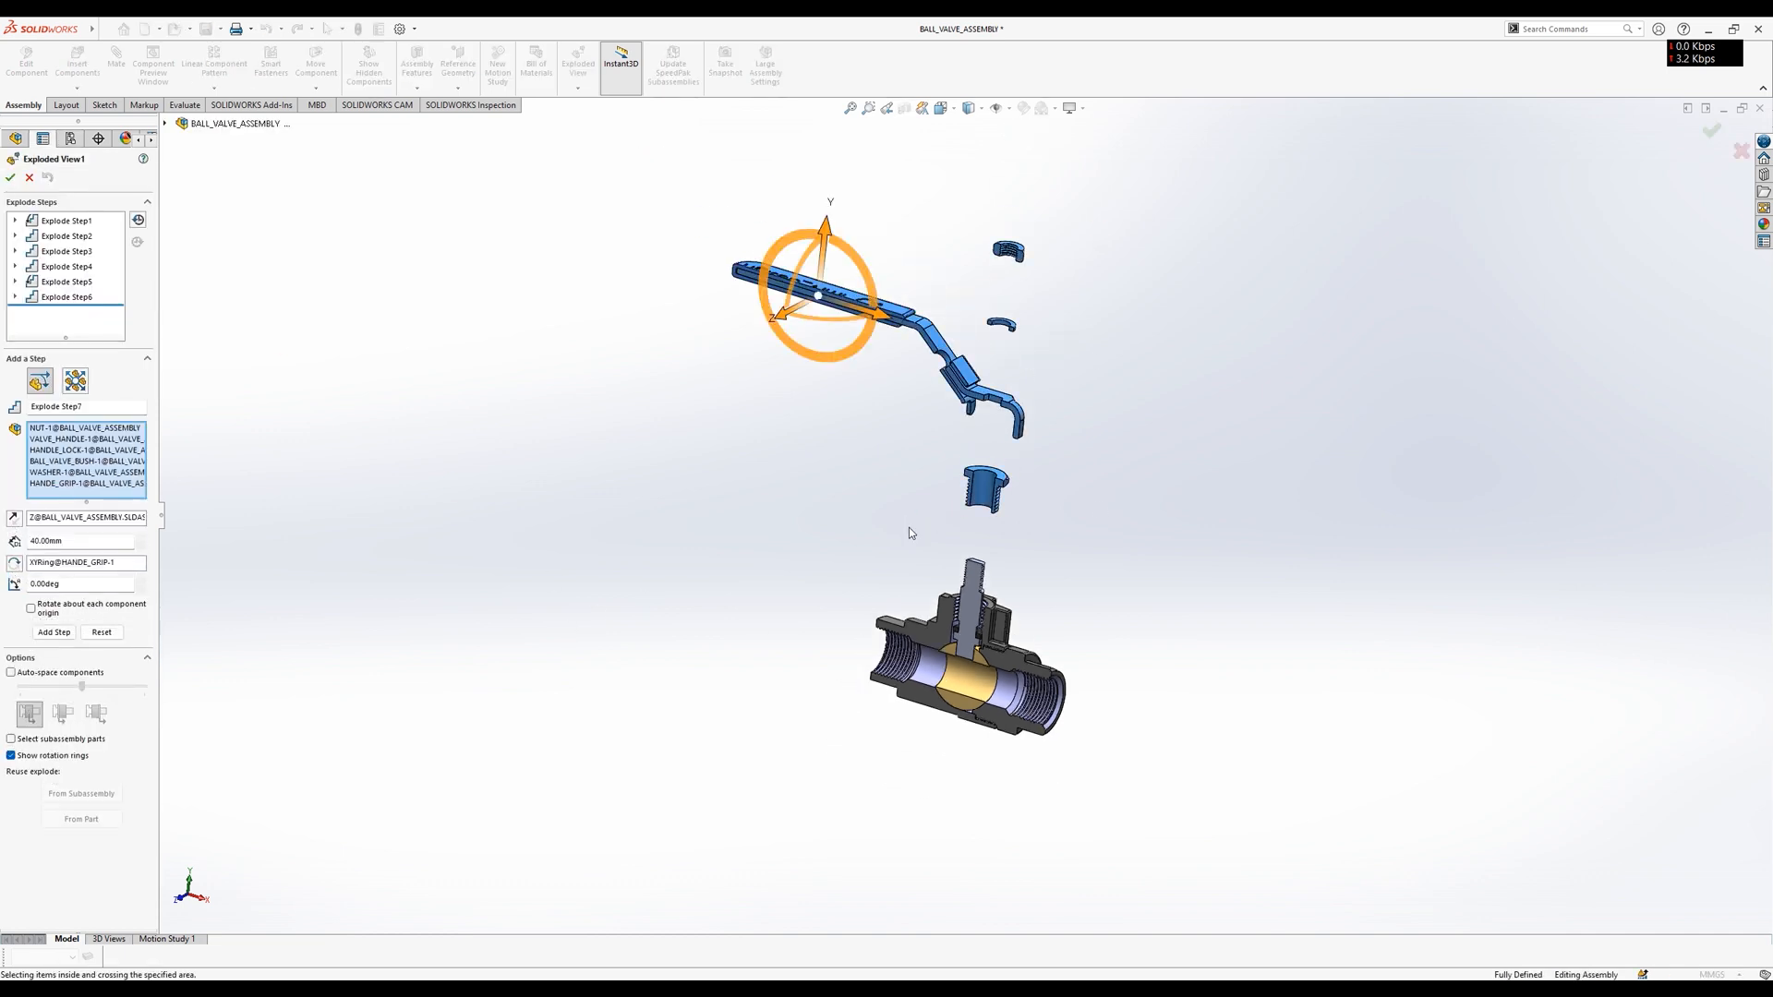
scroll(984, 593, "down", 1)
scroll(984, 596, "down", 4)
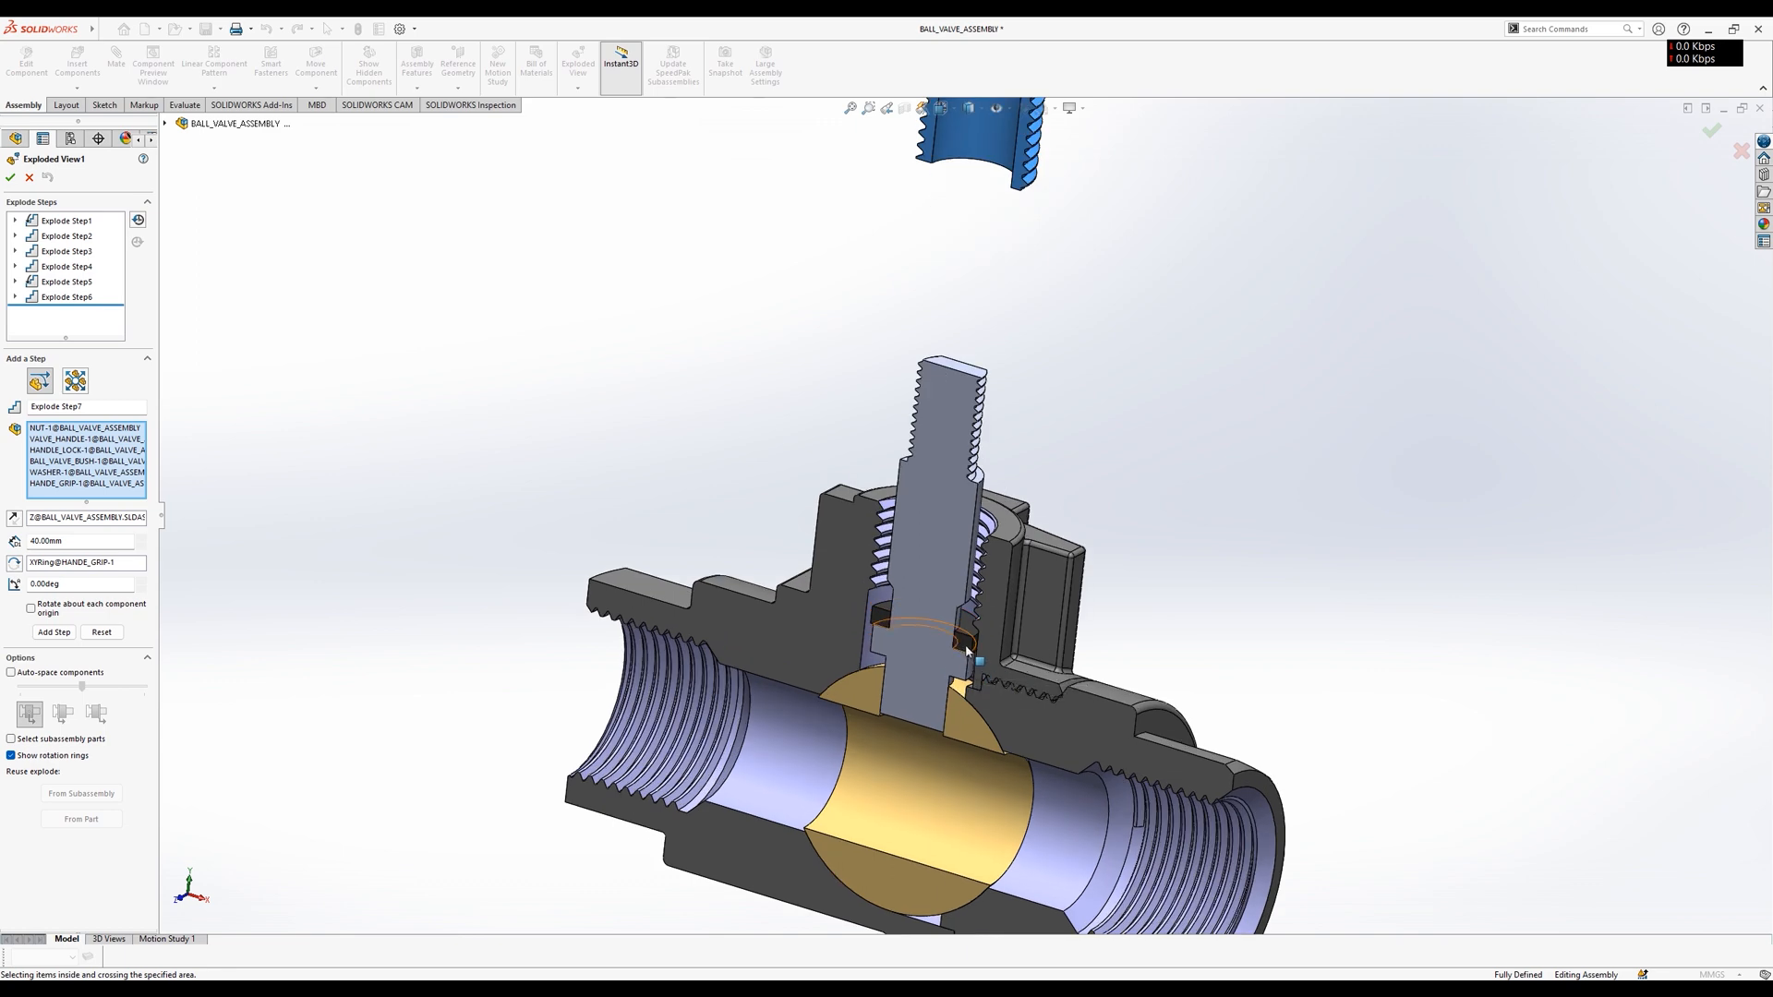
right_click(94, 498)
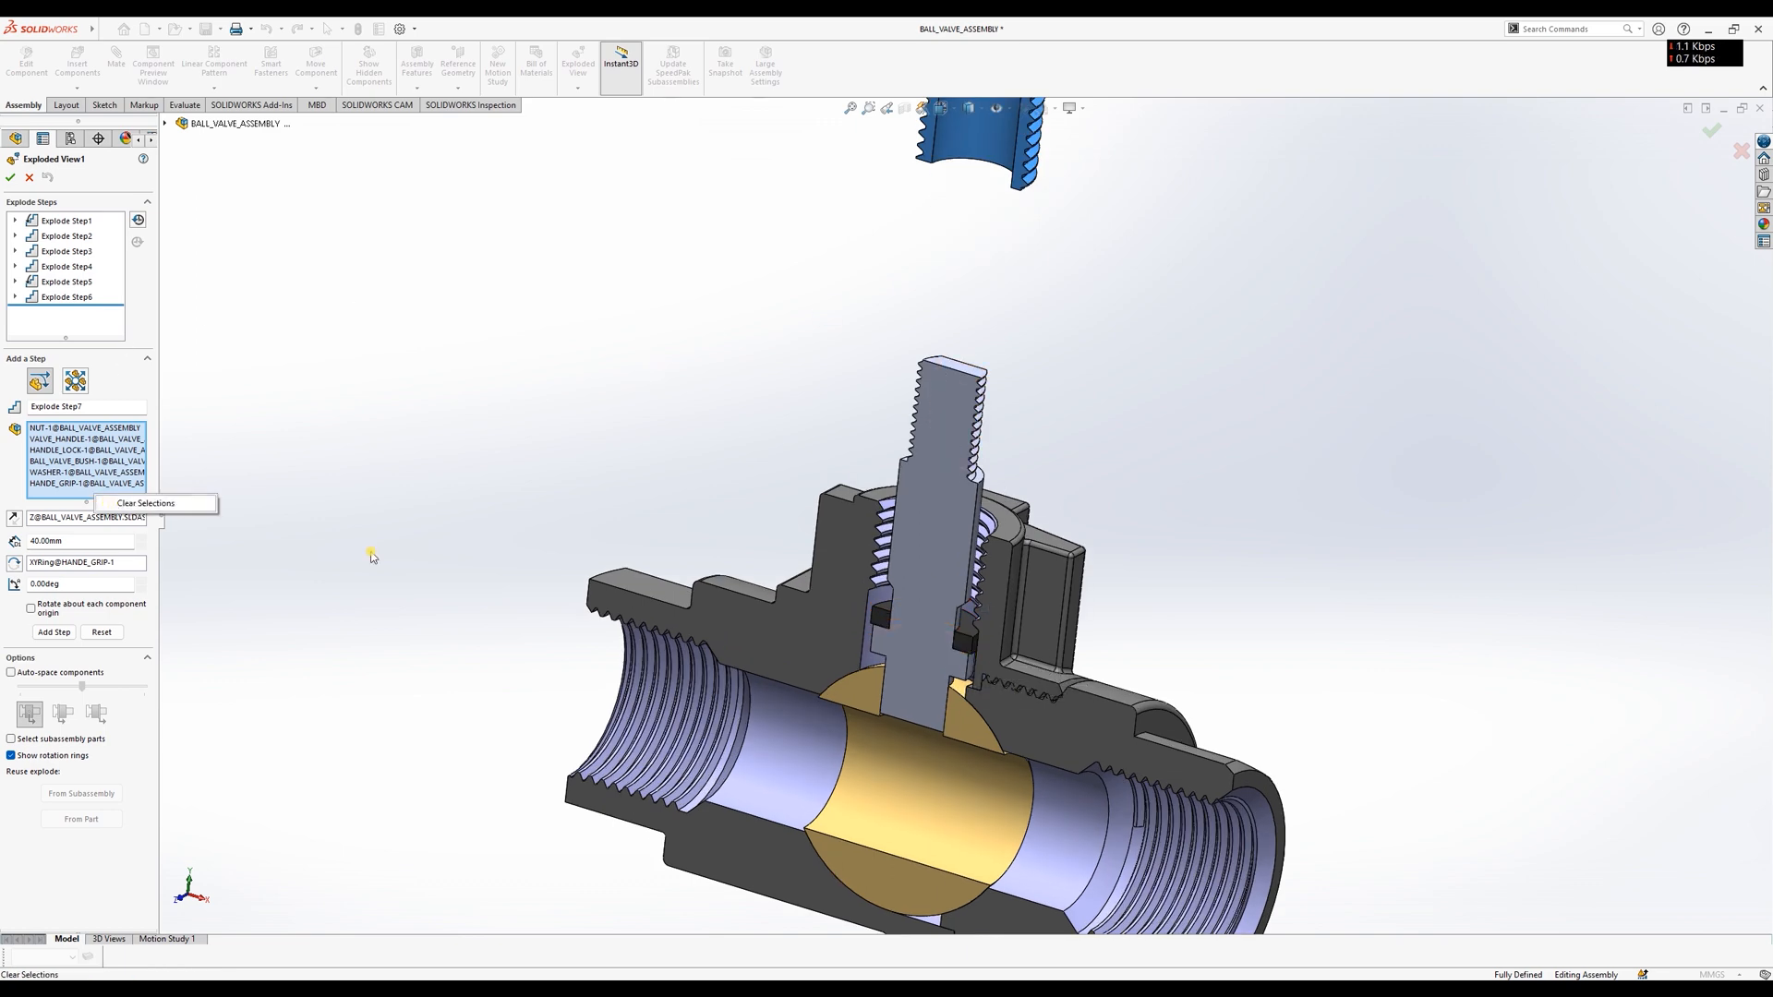
left_click(111, 506)
Add an explode step that moves the valve seal 30 mm upward along the Y axis, out of the housing.
middle_click_drag(1101, 679, 1154, 632)
left_click(961, 645)
scroll(934, 517, "up", 2)
left_click_drag(934, 539, 956, 279)
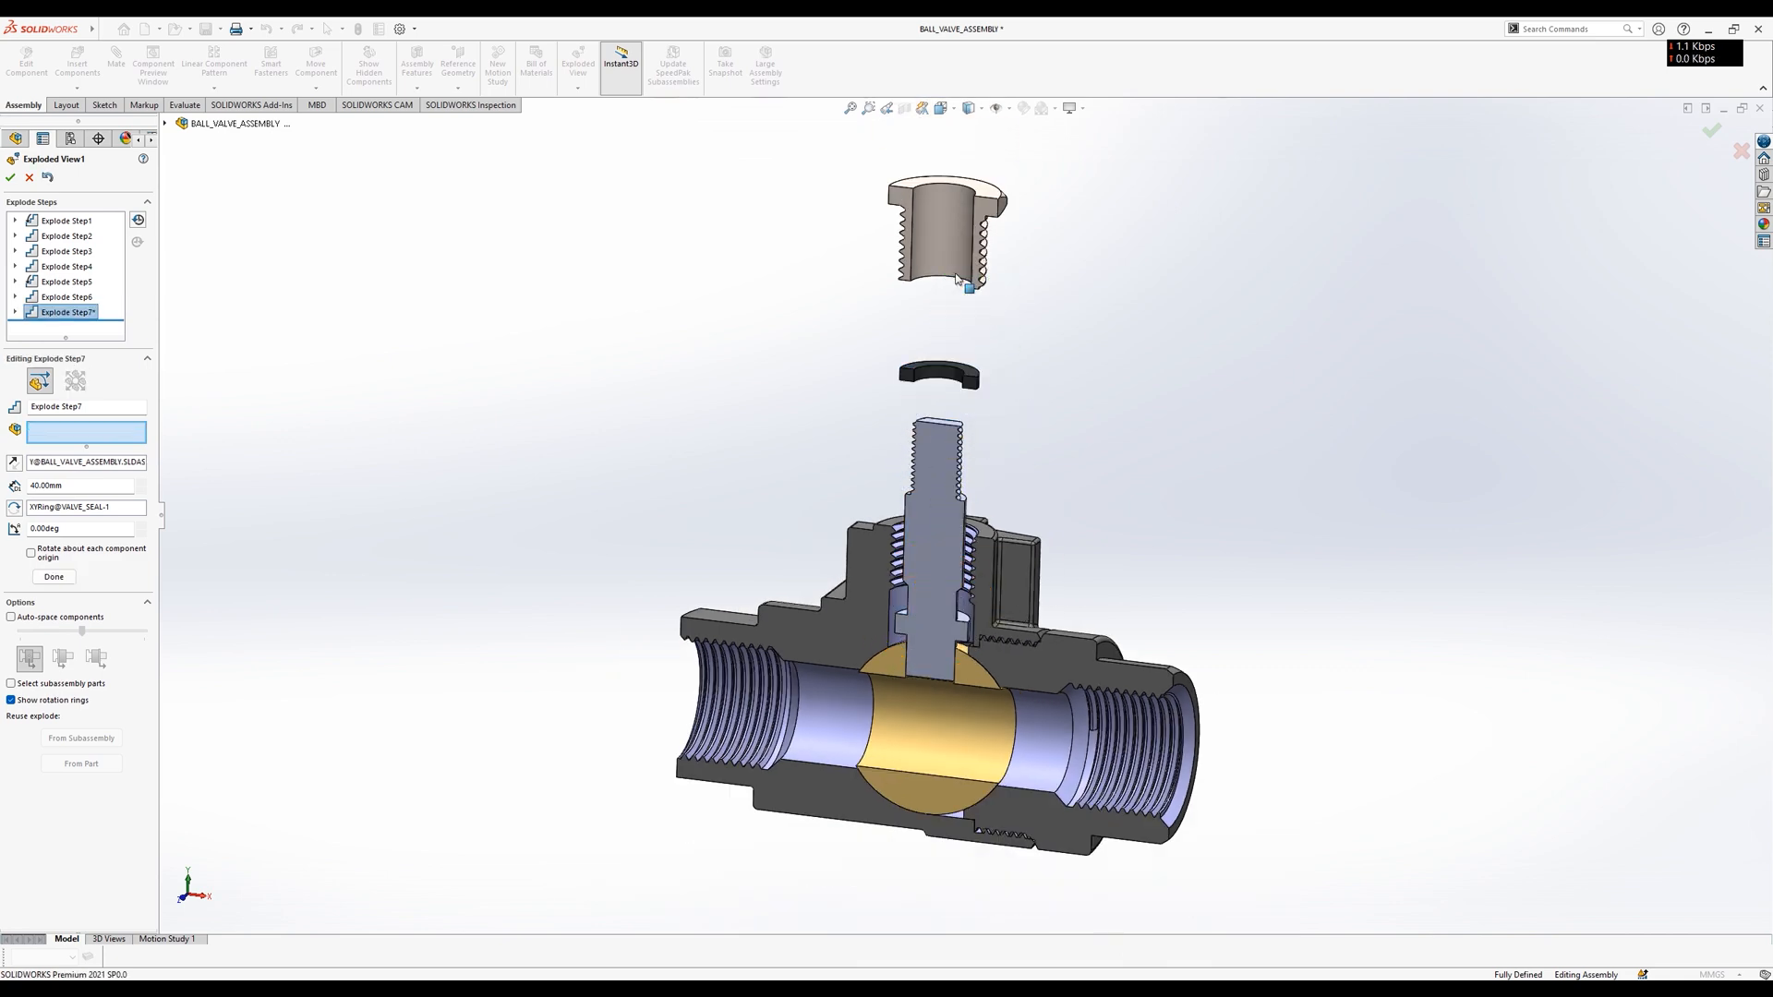
scroll(956, 279, "up", 4)
scroll(957, 279, "down", 2)
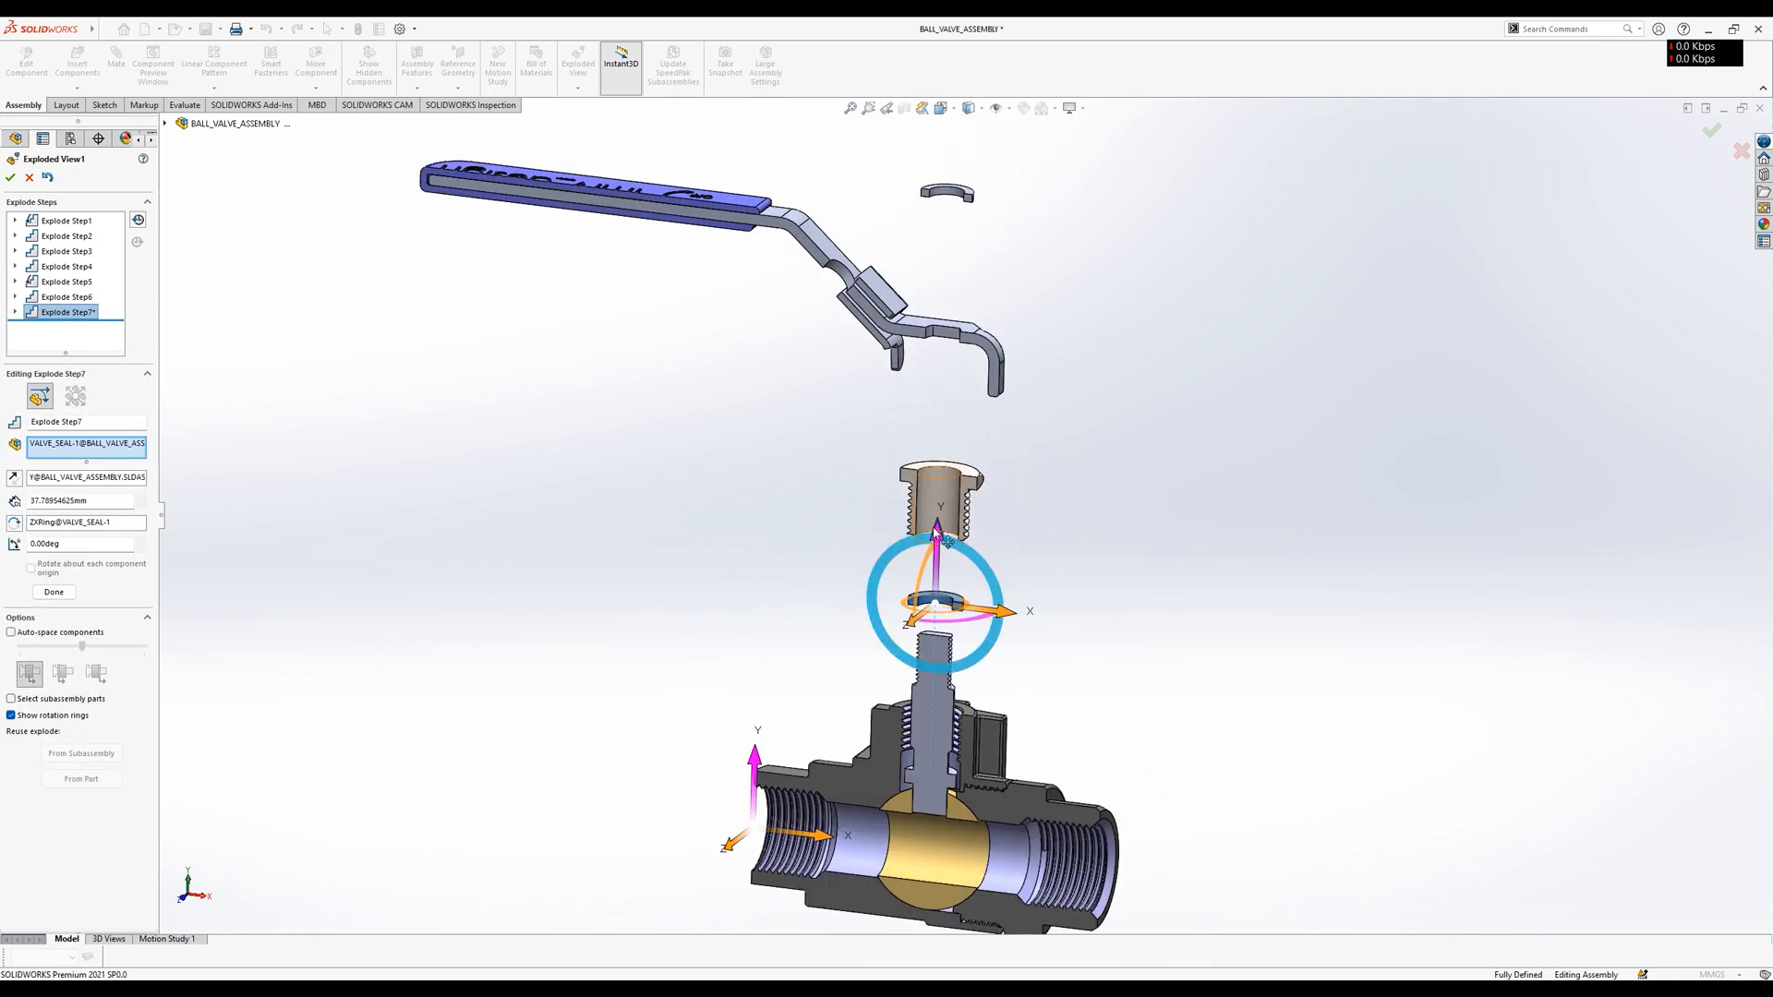
left_click_drag(948, 539, 944, 577)
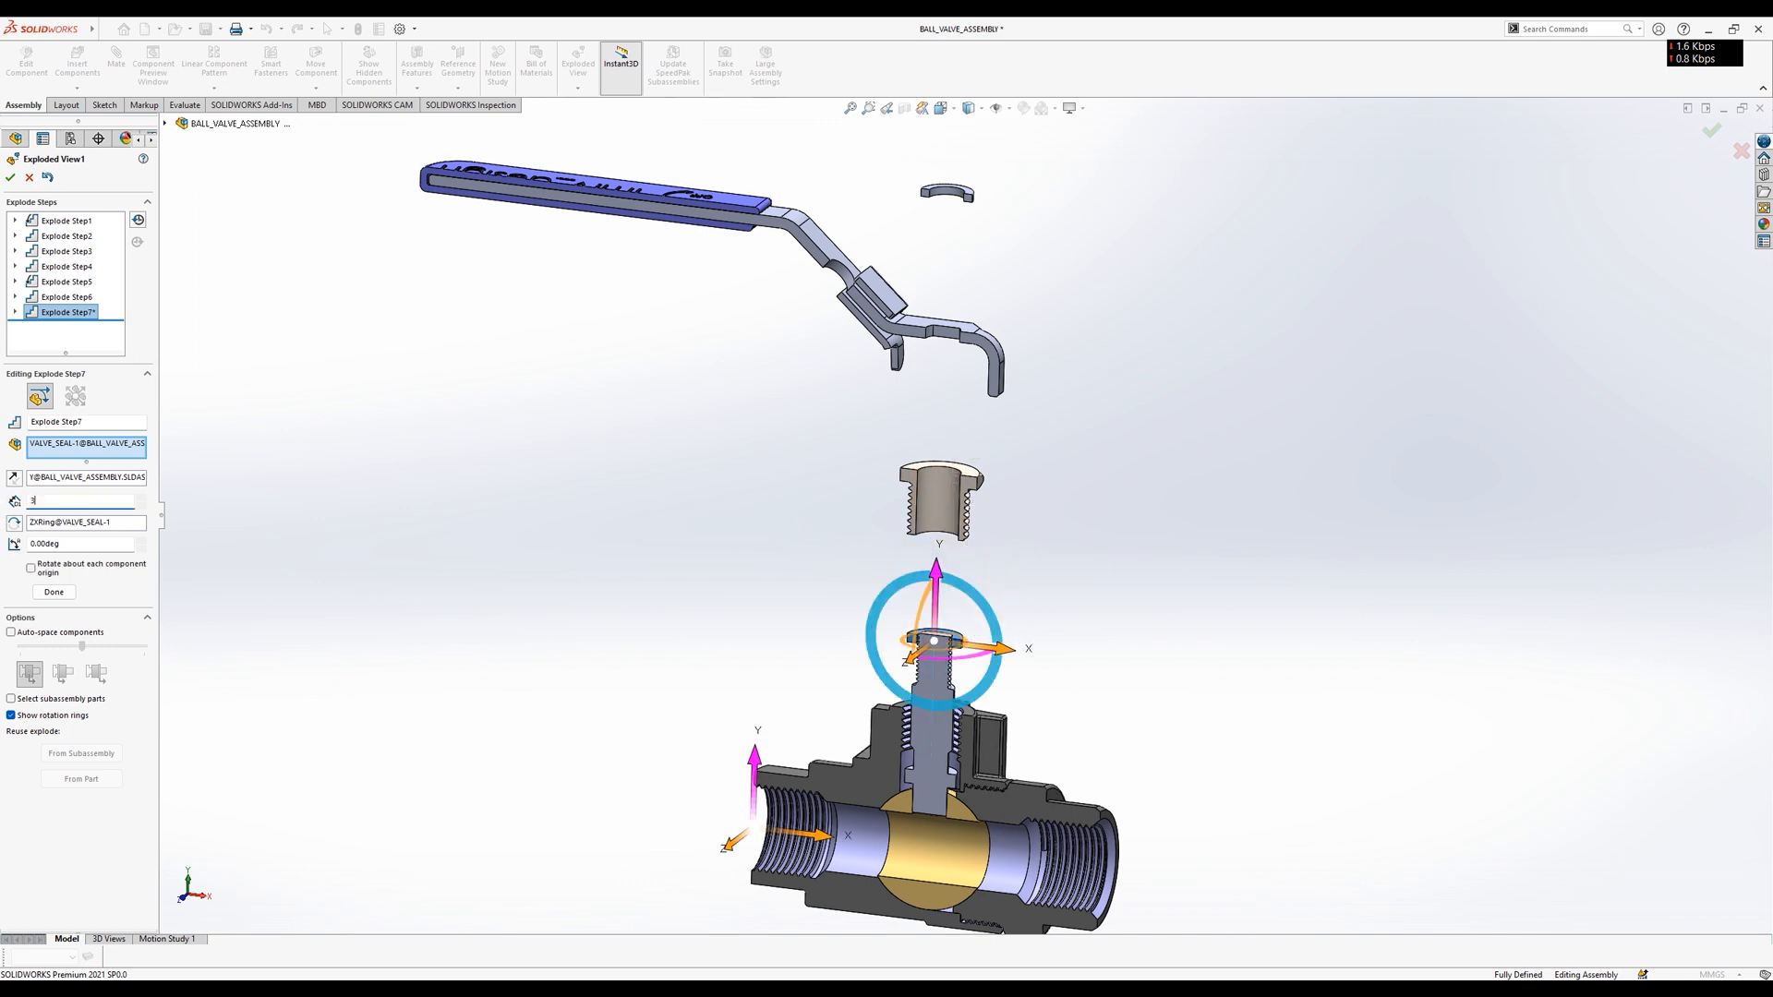
left_click(67, 592)
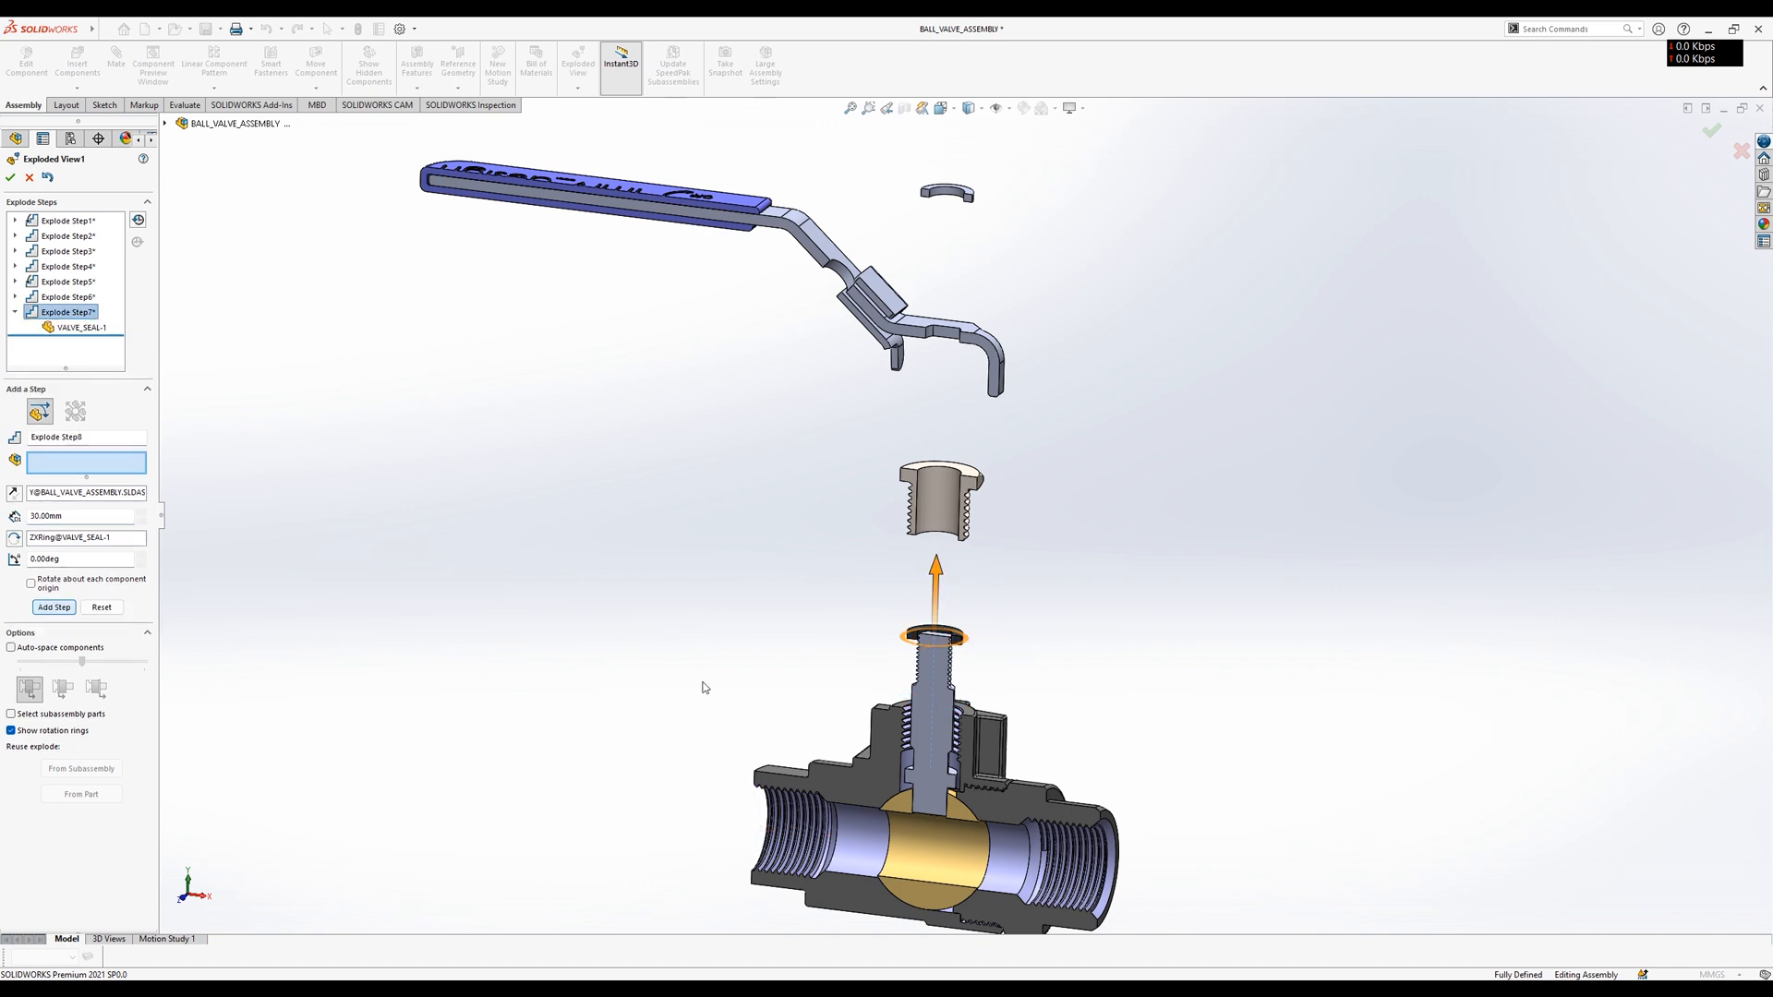
Add an explode step moving the nut, washer, handle, grip, handle lock, bush and valve seal 20 mm upward along the Y axis.
left_click(703, 684)
scroll(704, 685, "up", 5)
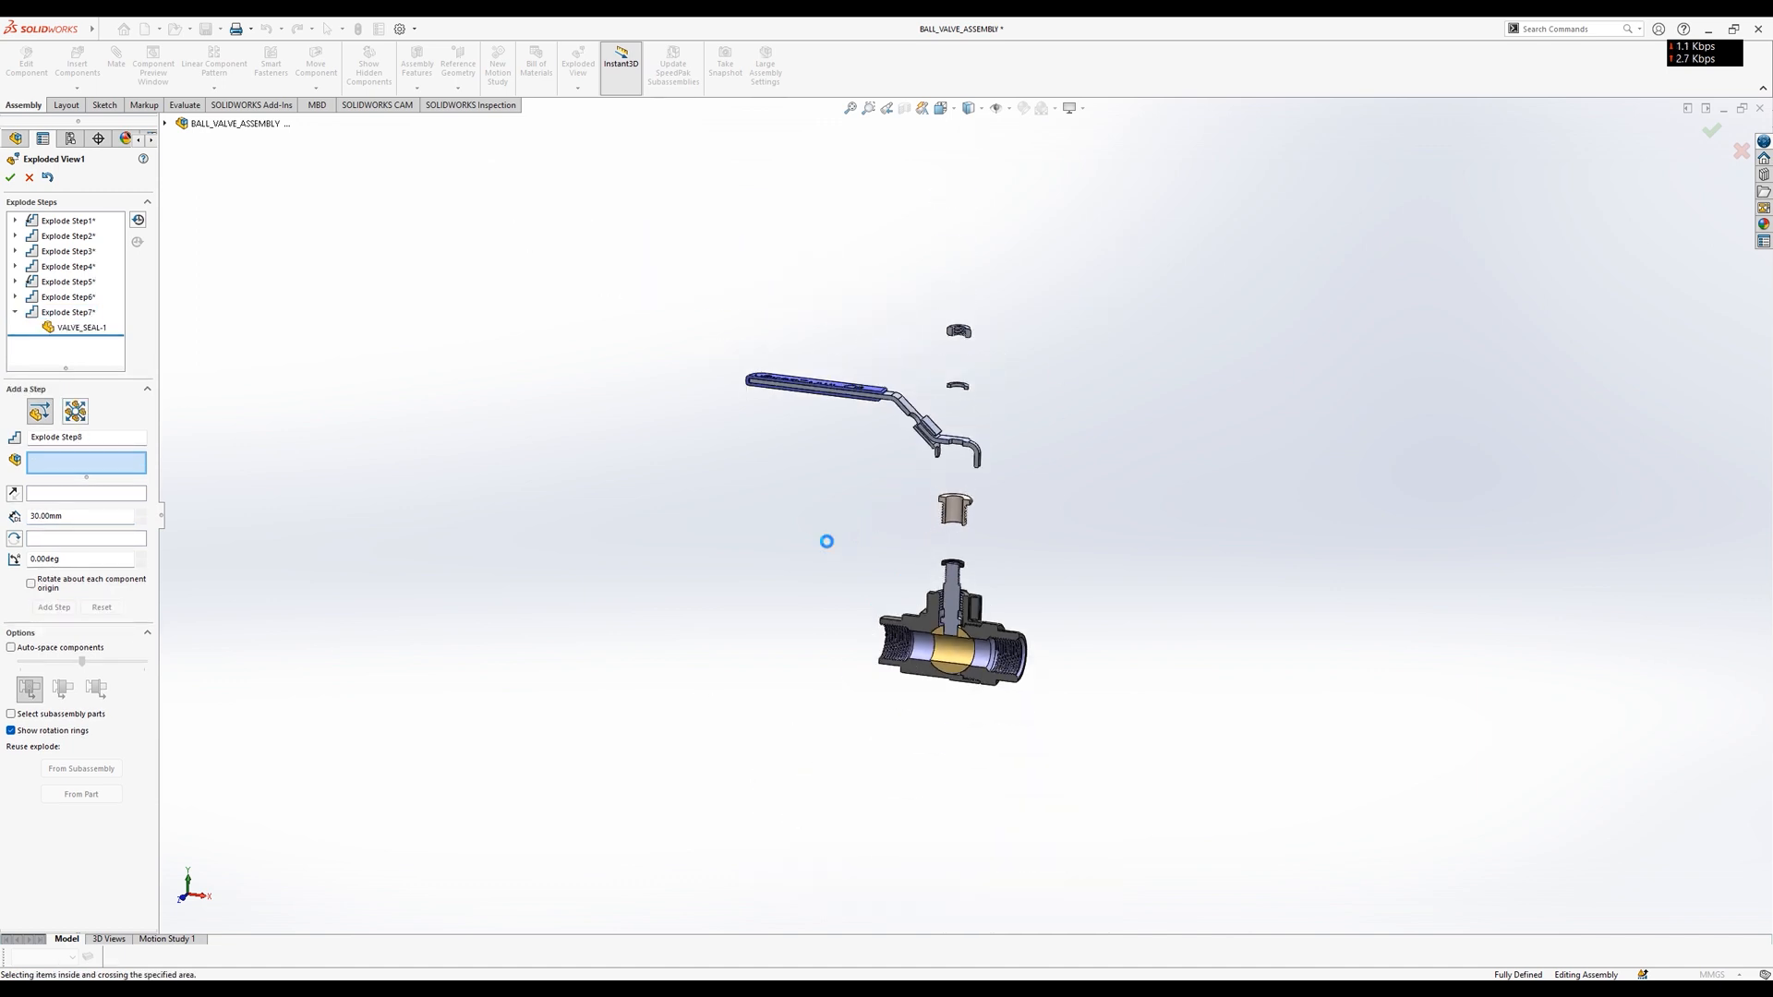
scroll(950, 559, "down", 7)
left_click(994, 578)
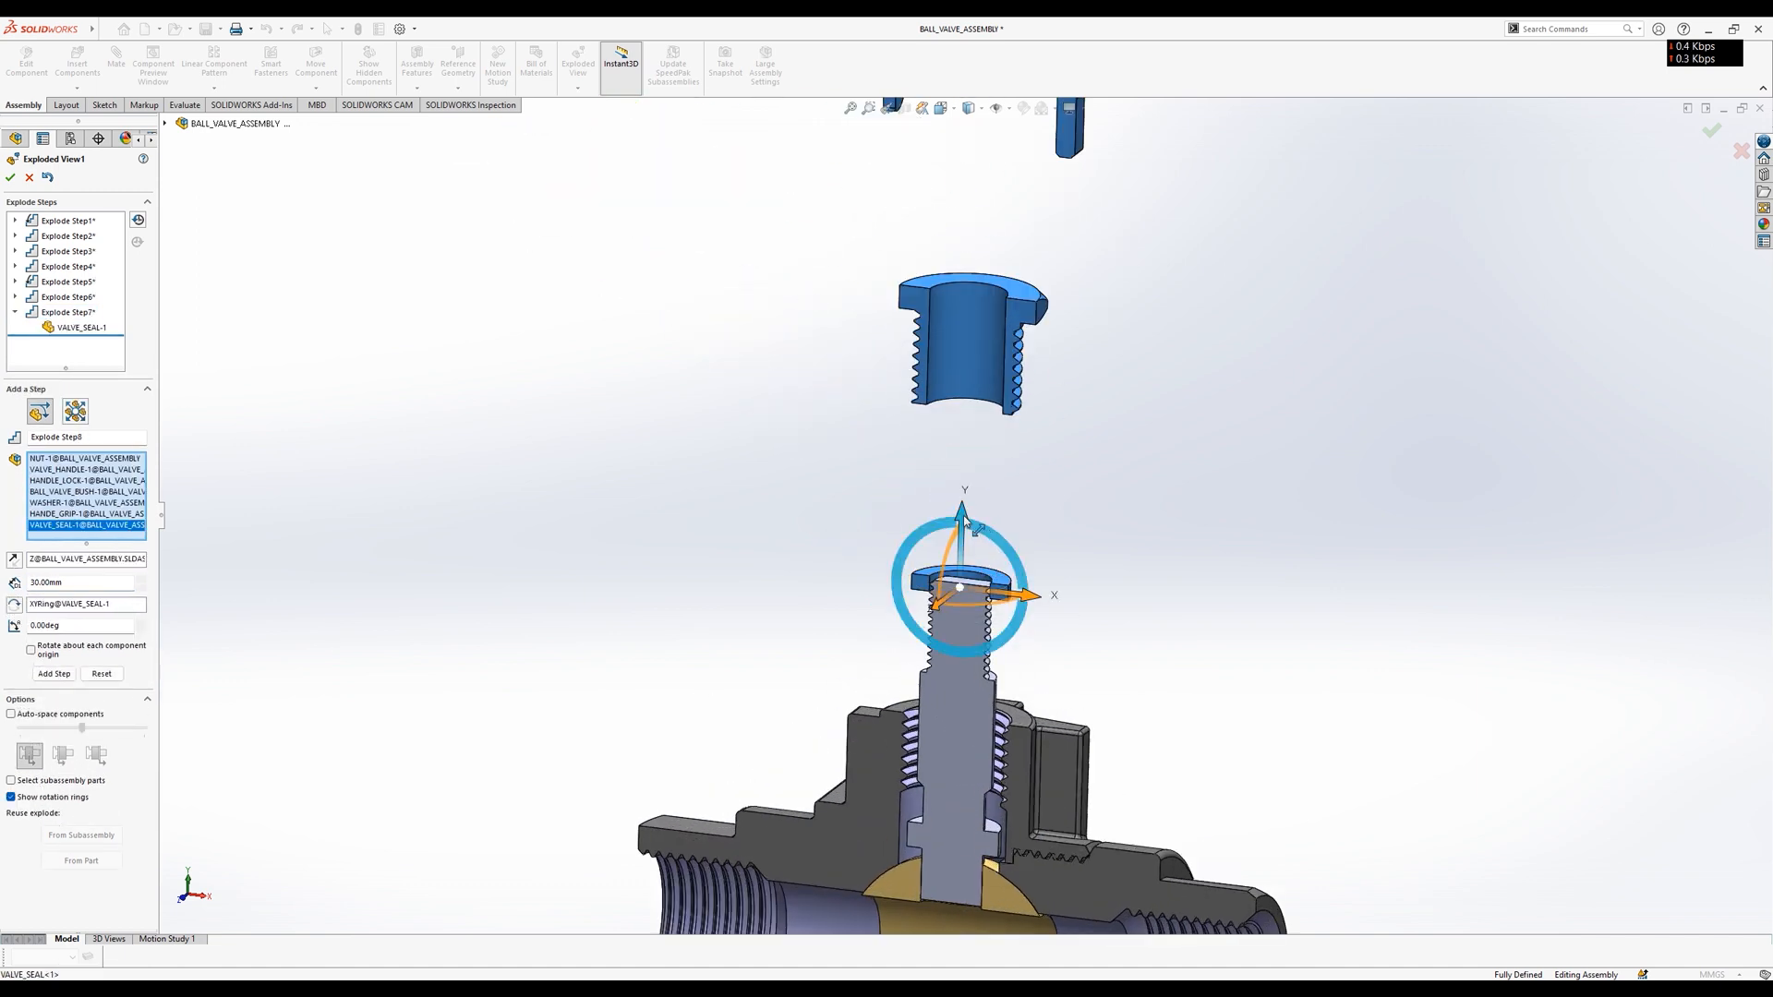
left_click_drag(966, 522, 968, 397)
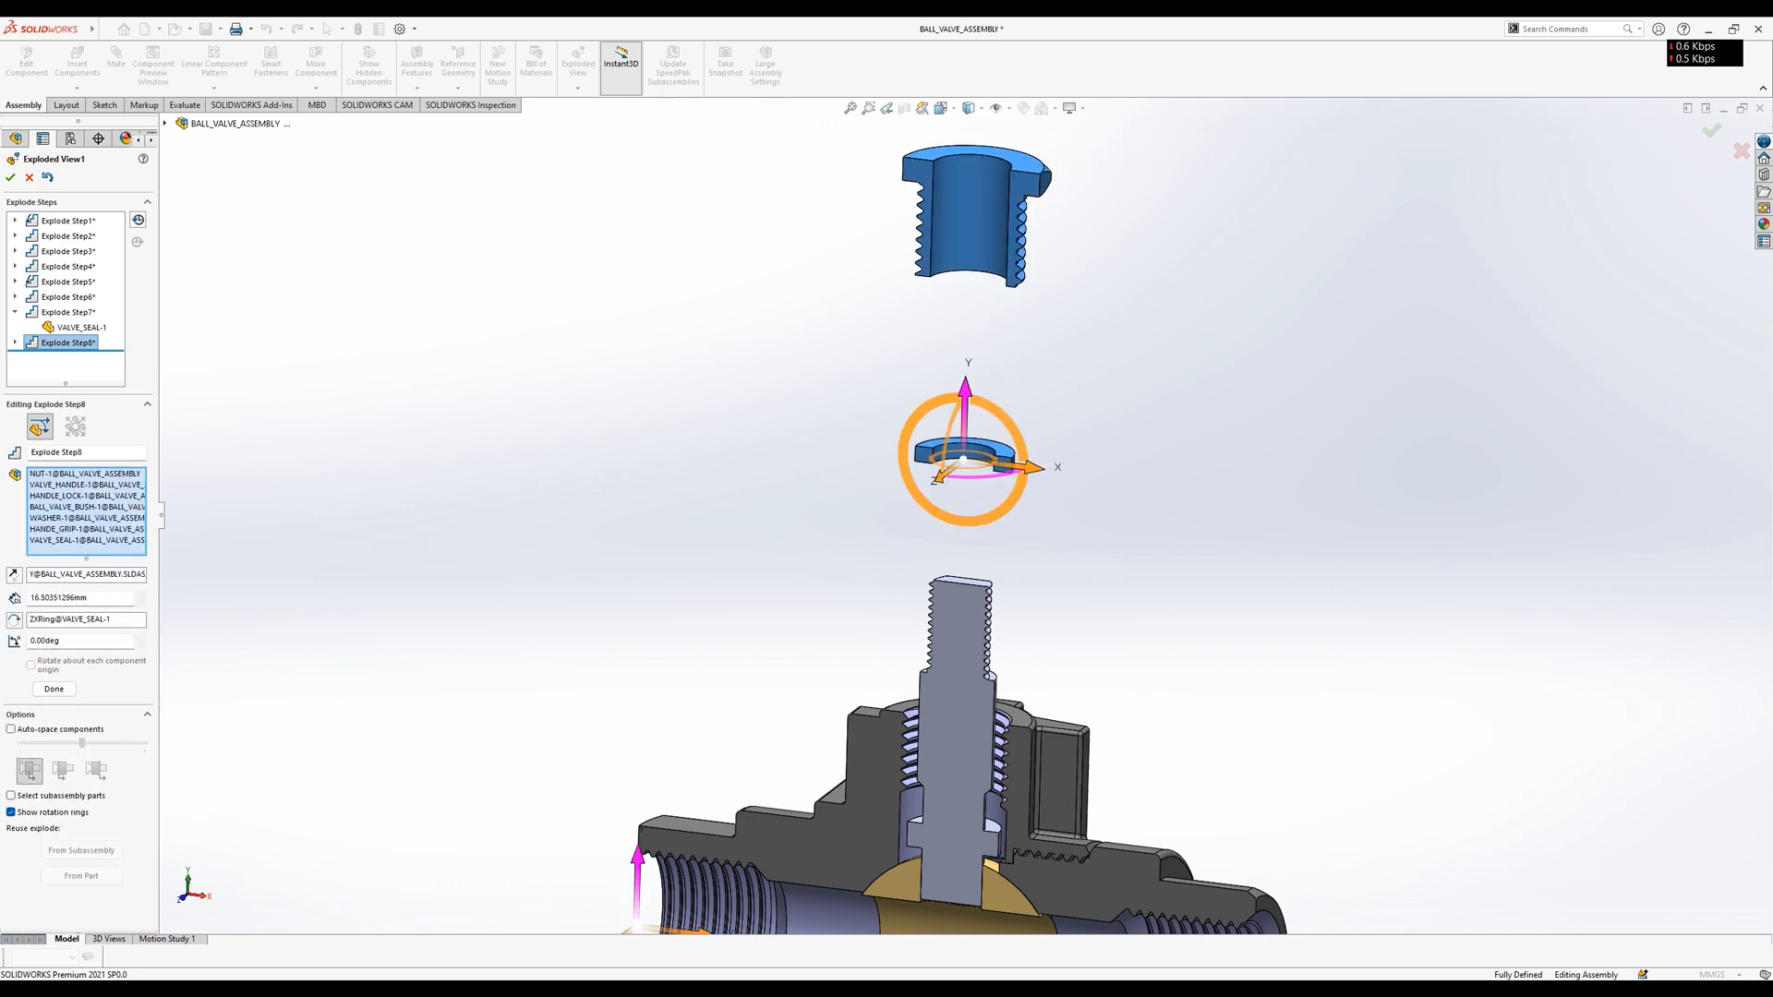
key("Return")
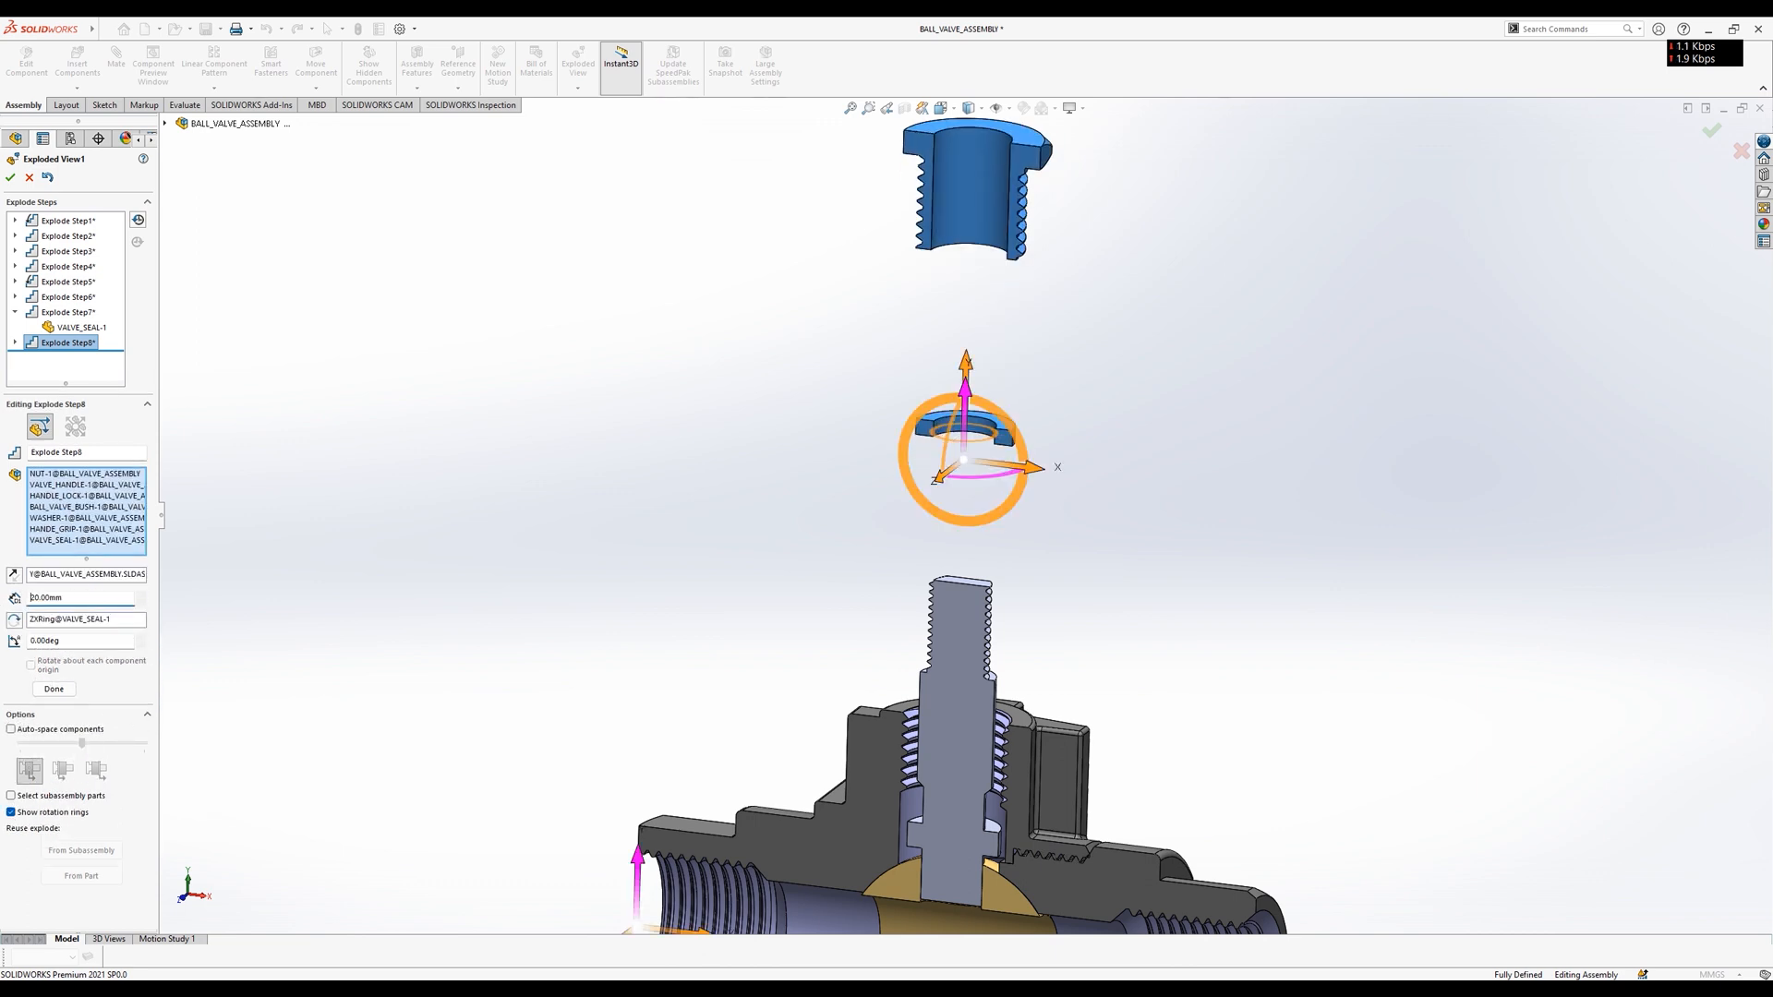
left_click(50, 688)
Add an explode step that moves the shaft and all the parts above it 45 mm upward along the Y axis.
scroll(677, 719, "up", 8)
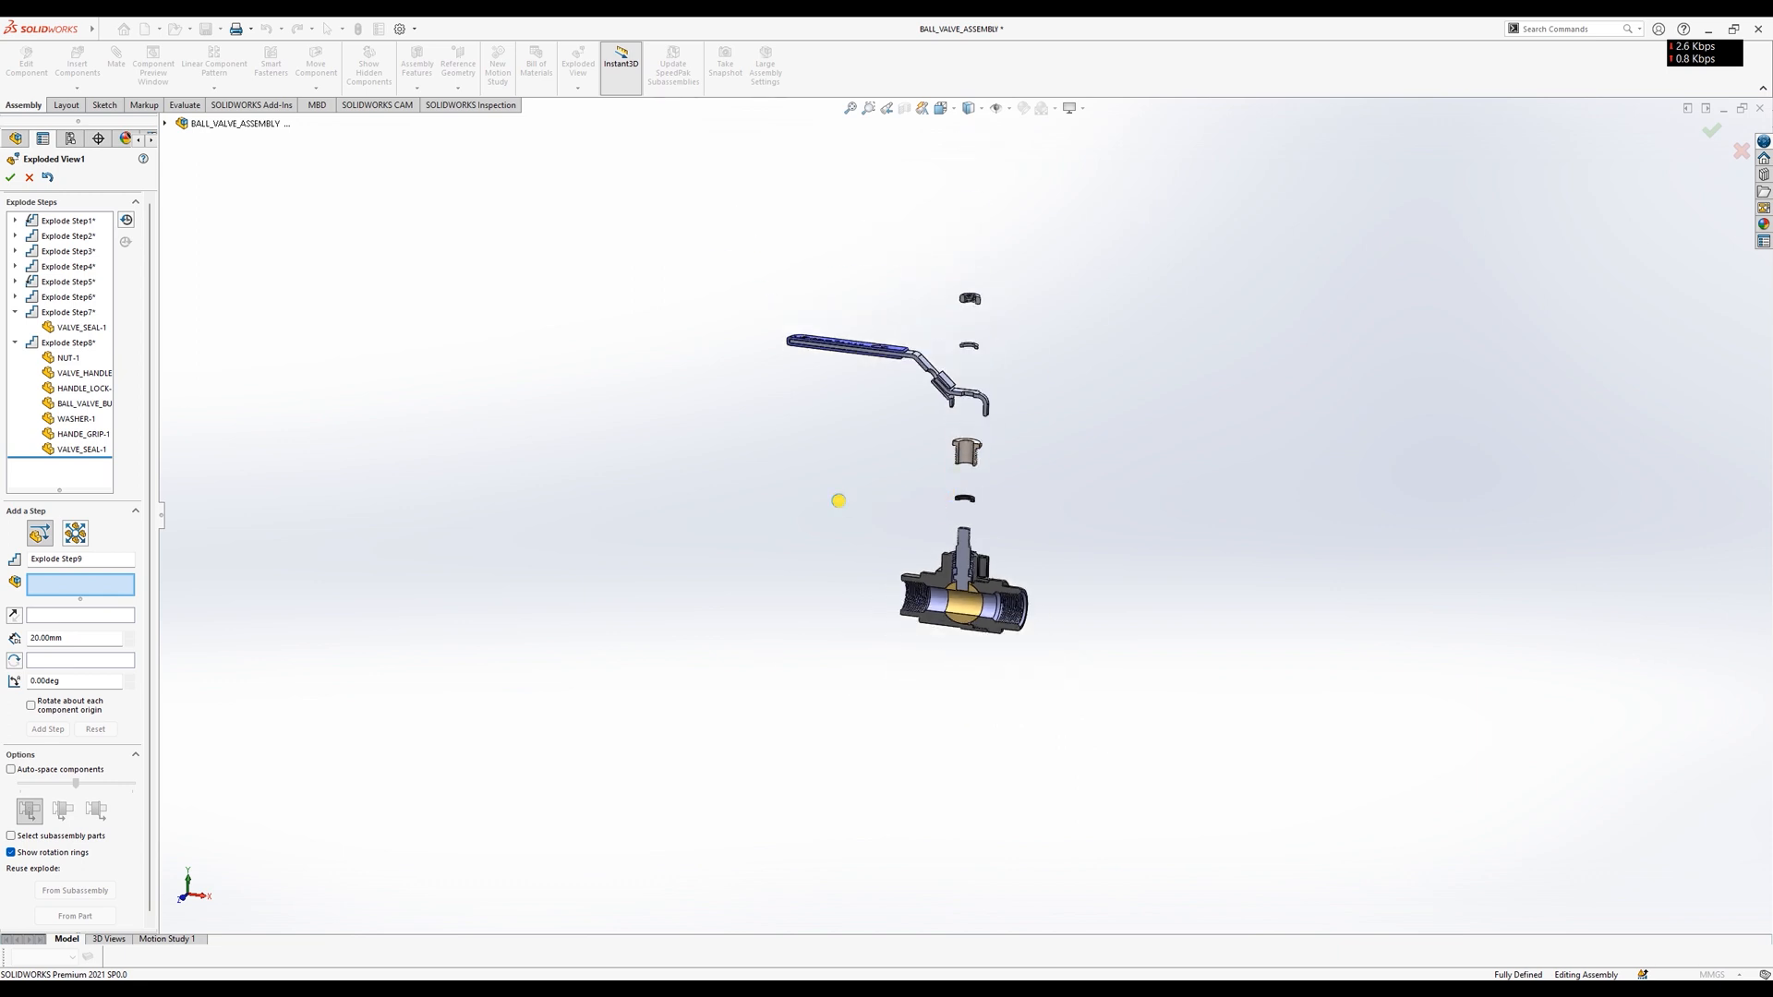
scroll(971, 461, "down", 10)
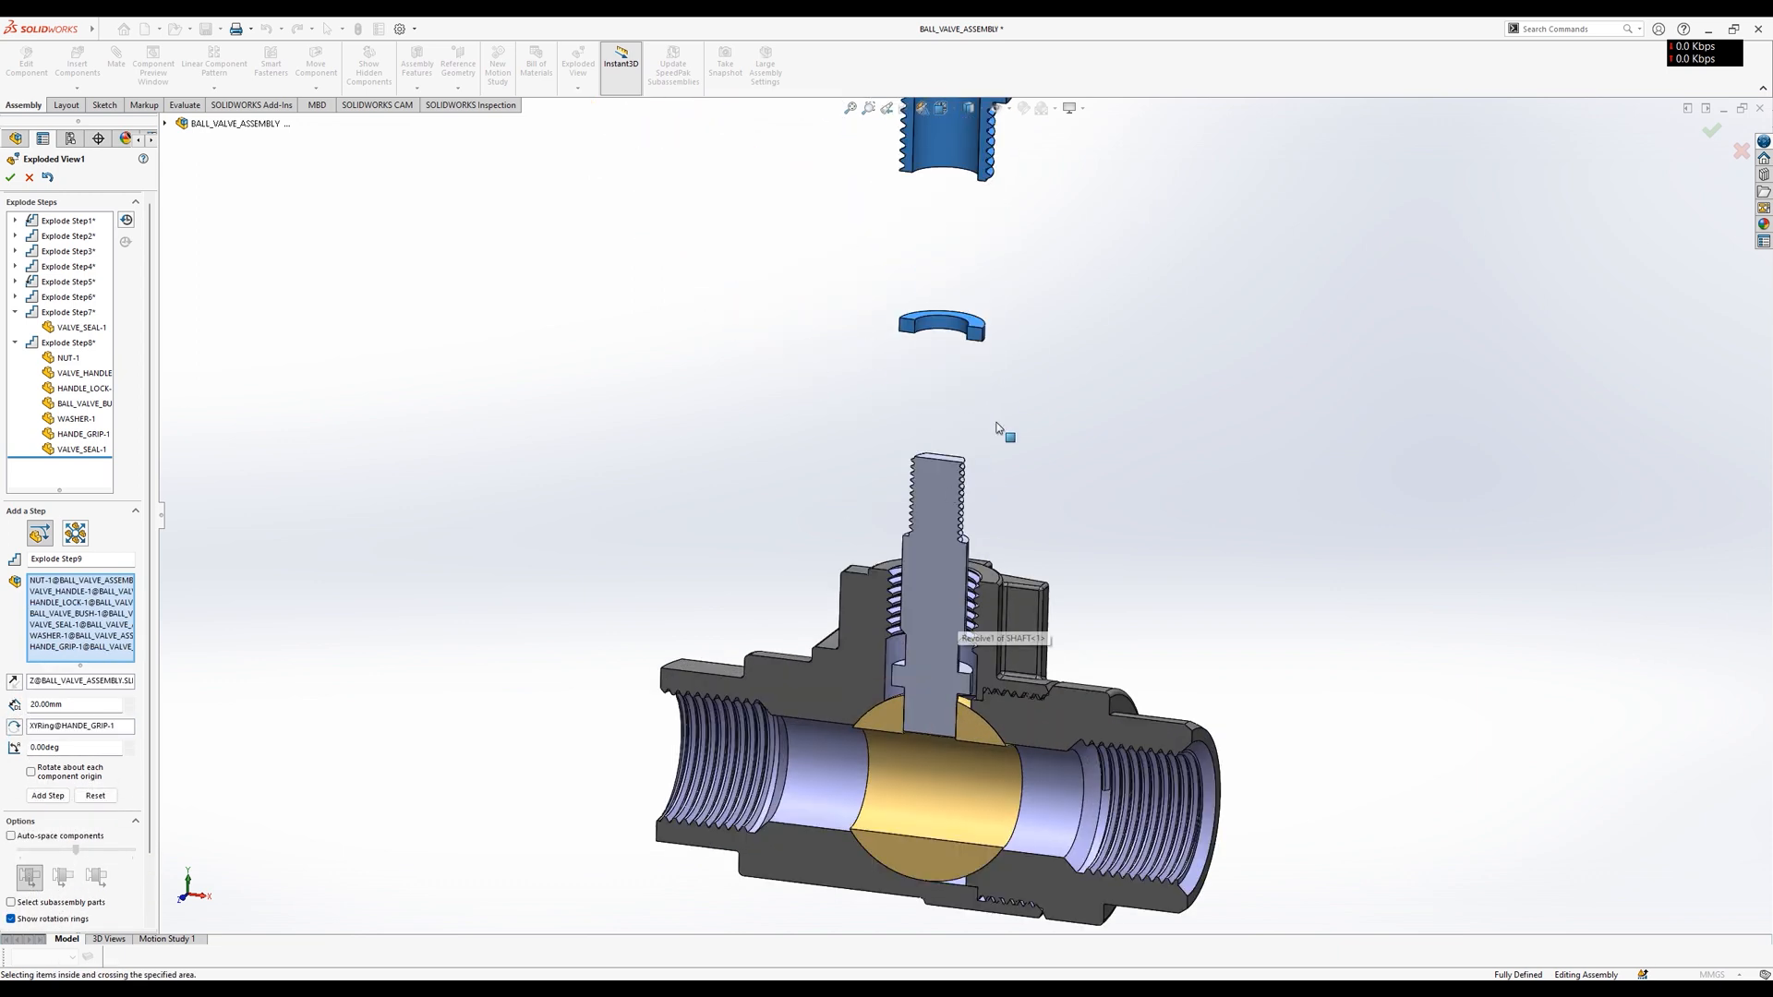
left_click(949, 477)
left_click_drag(935, 526, 935, 293)
key("ctrl+7")
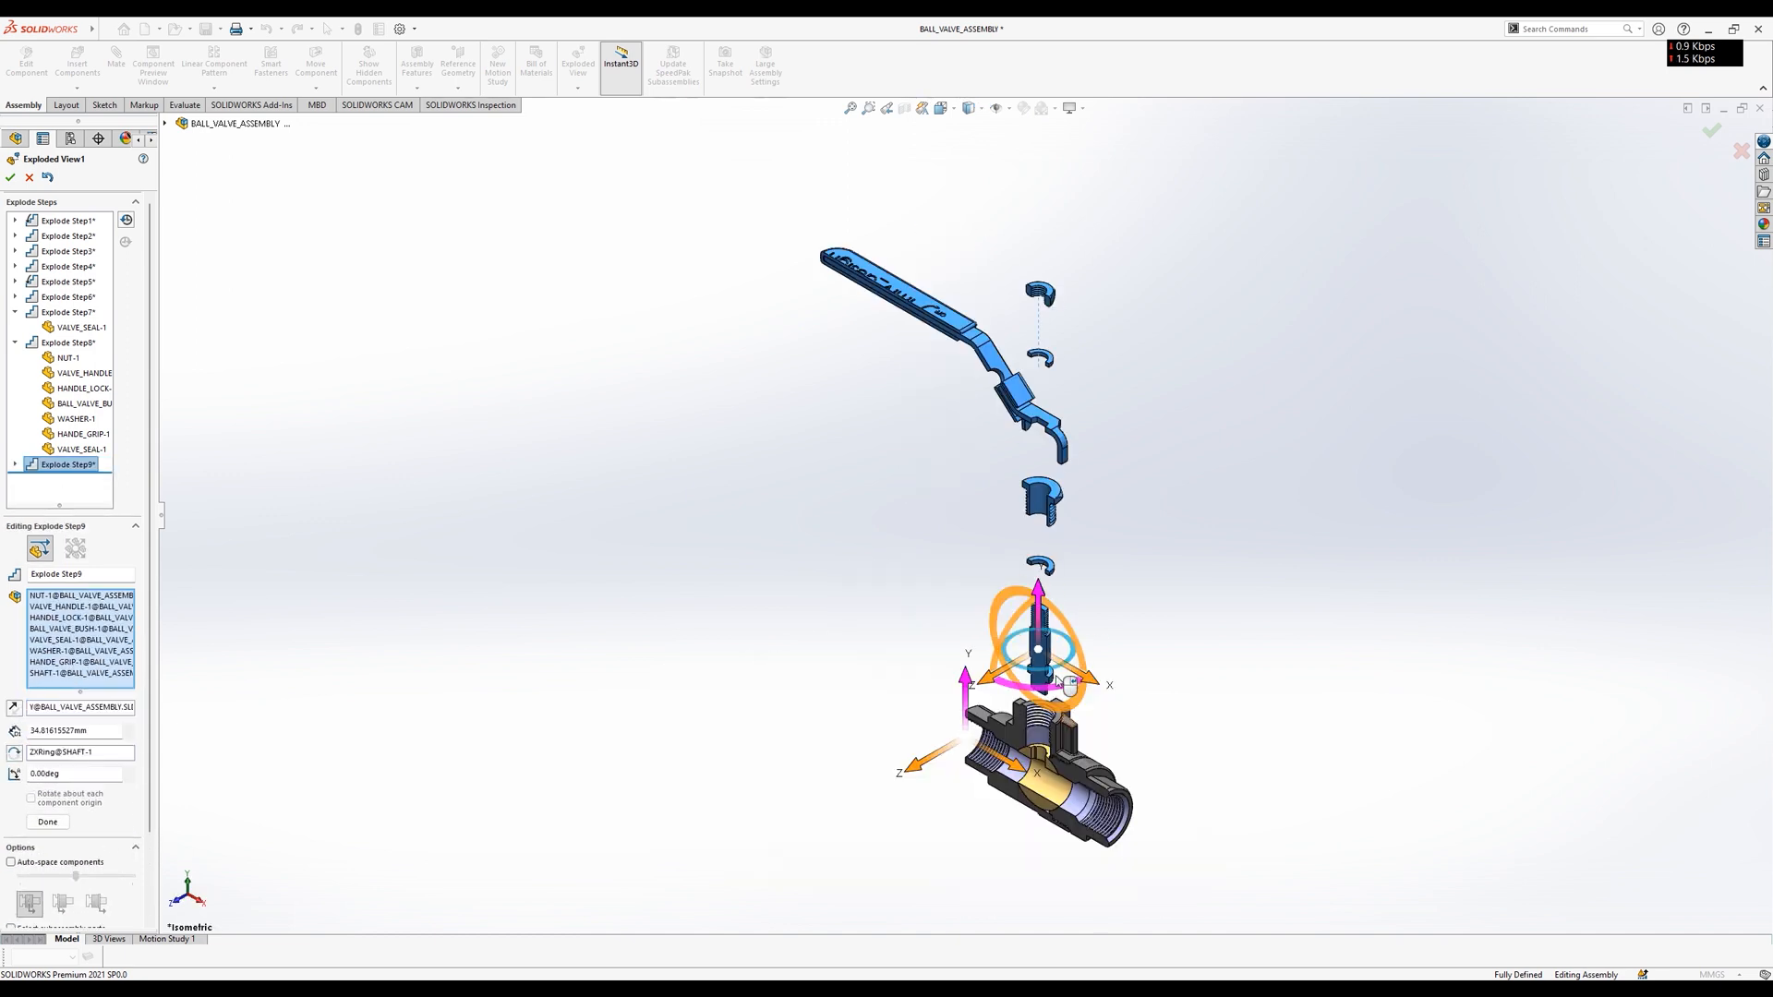
left_click_drag(1030, 599, 1027, 579)
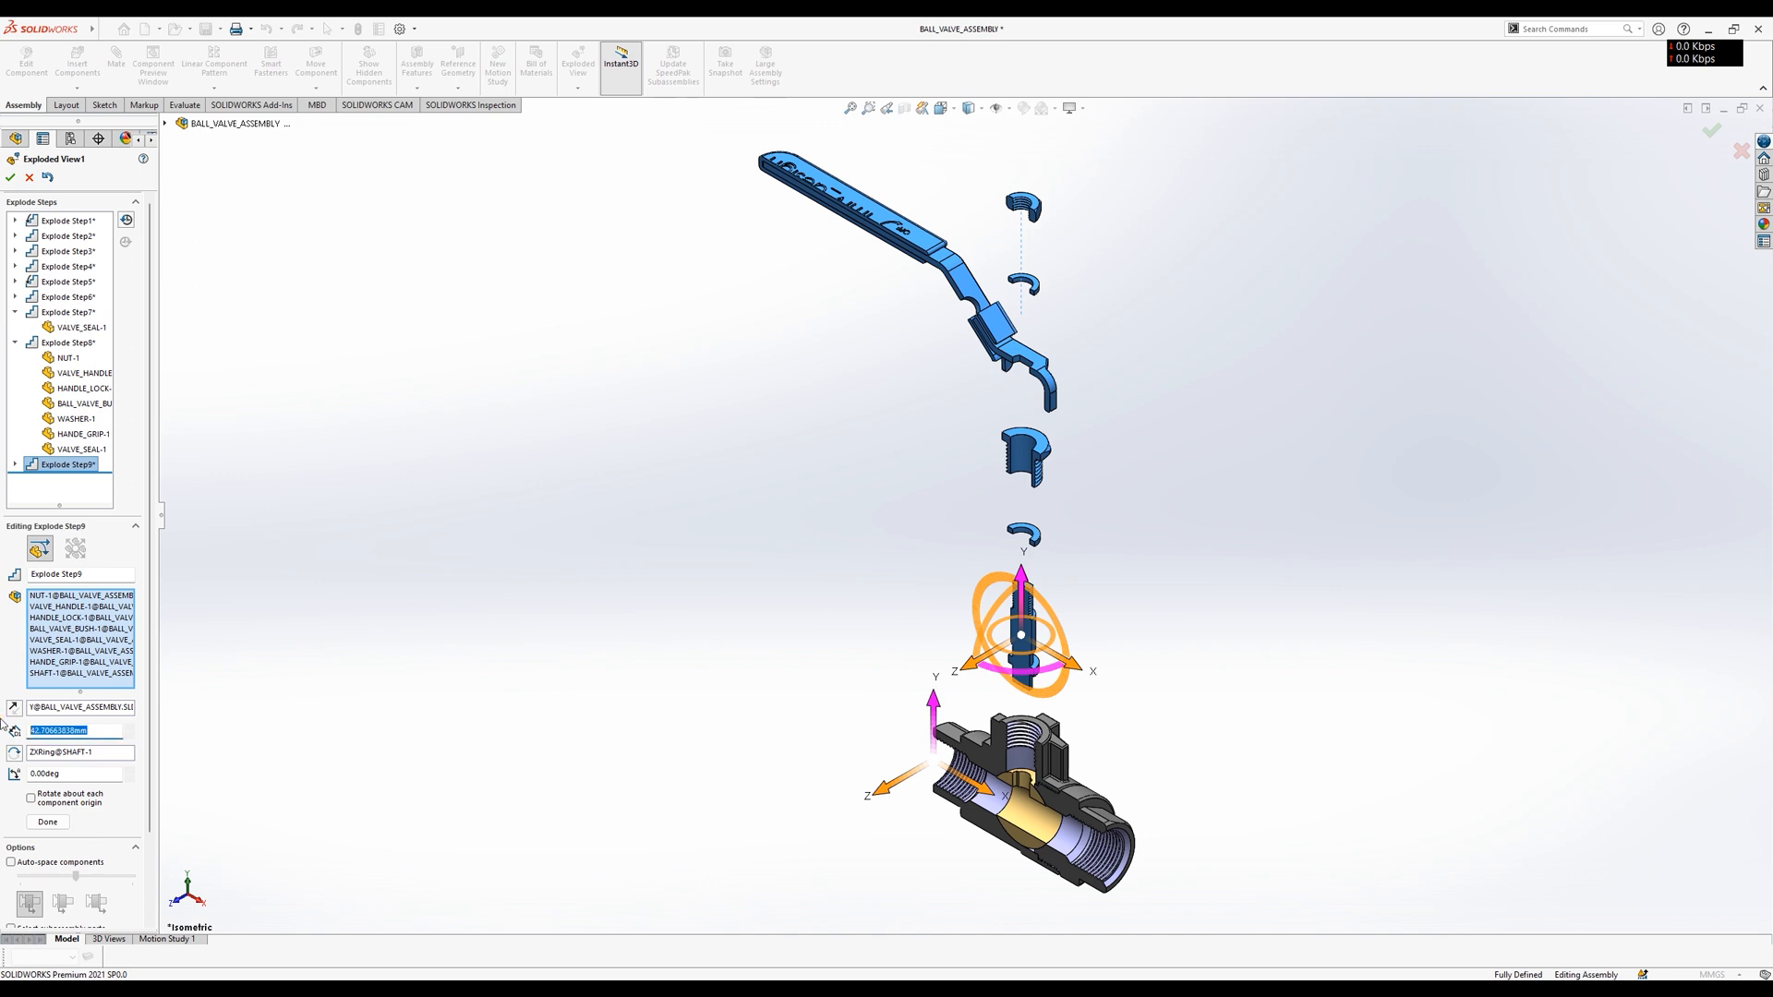
key("Return")
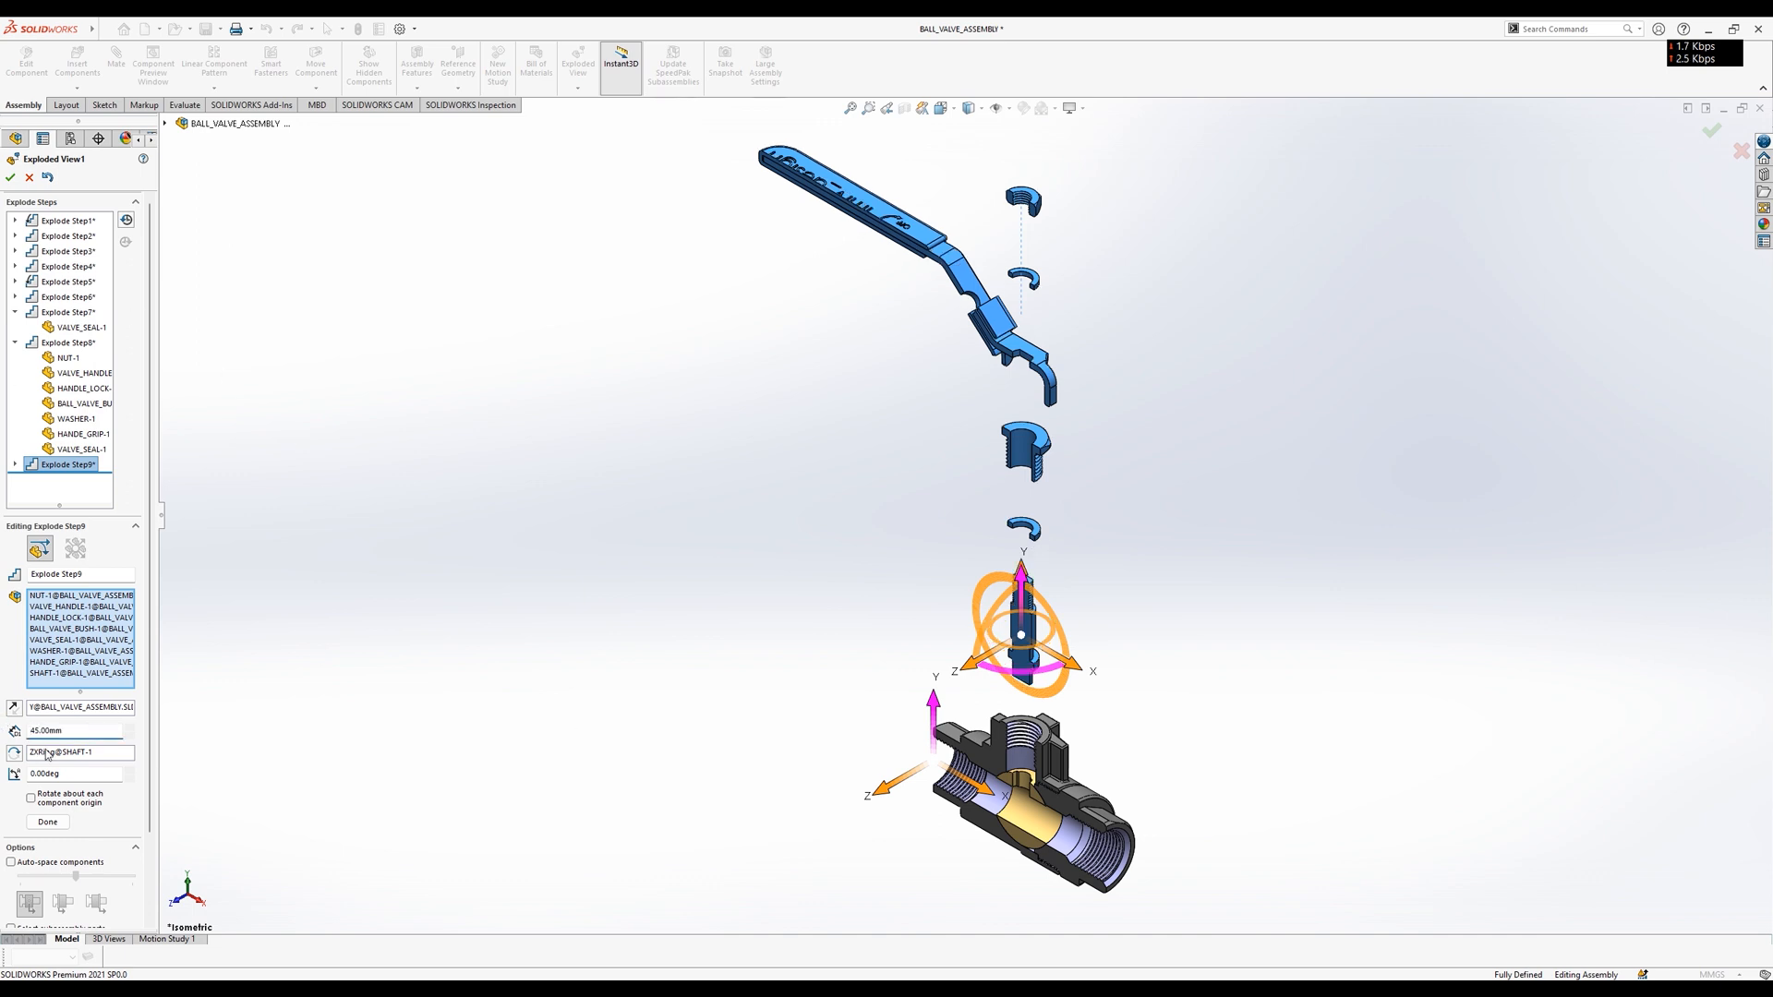
left_click(47, 822)
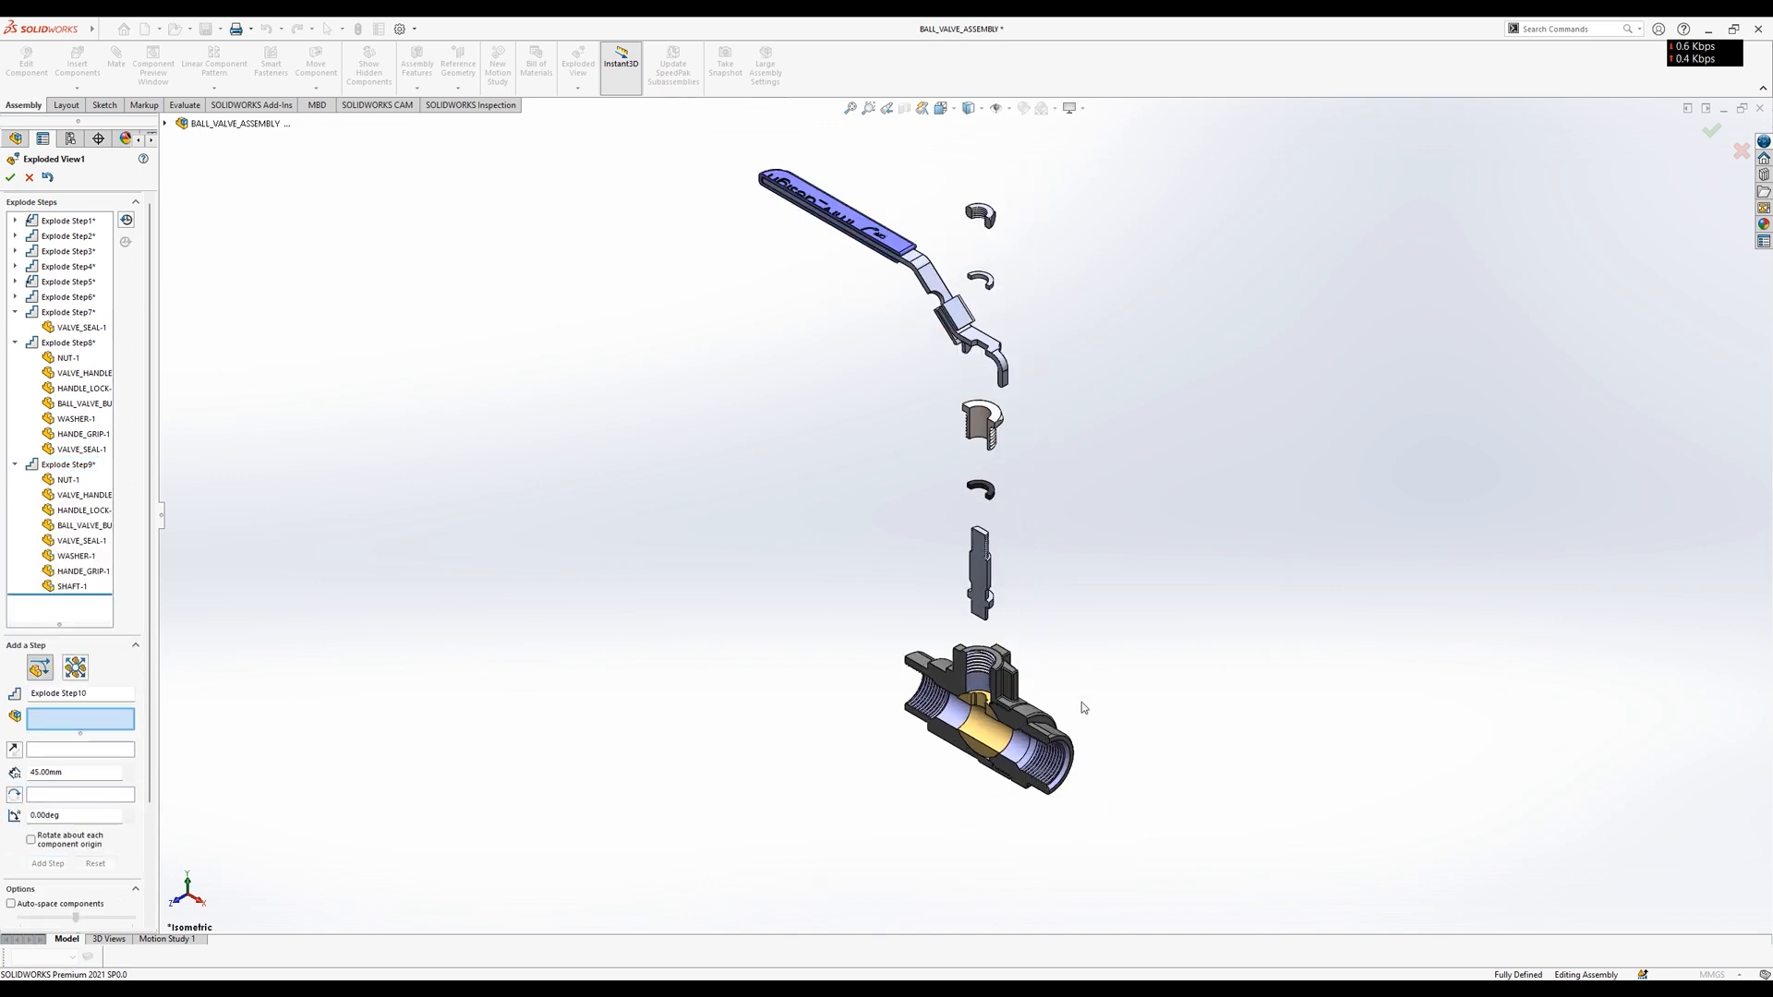
Explode the second valve housing half 11 mm along the X axis, out of the main housing.
scroll(1082, 708, "up", 6)
left_click(817, 708)
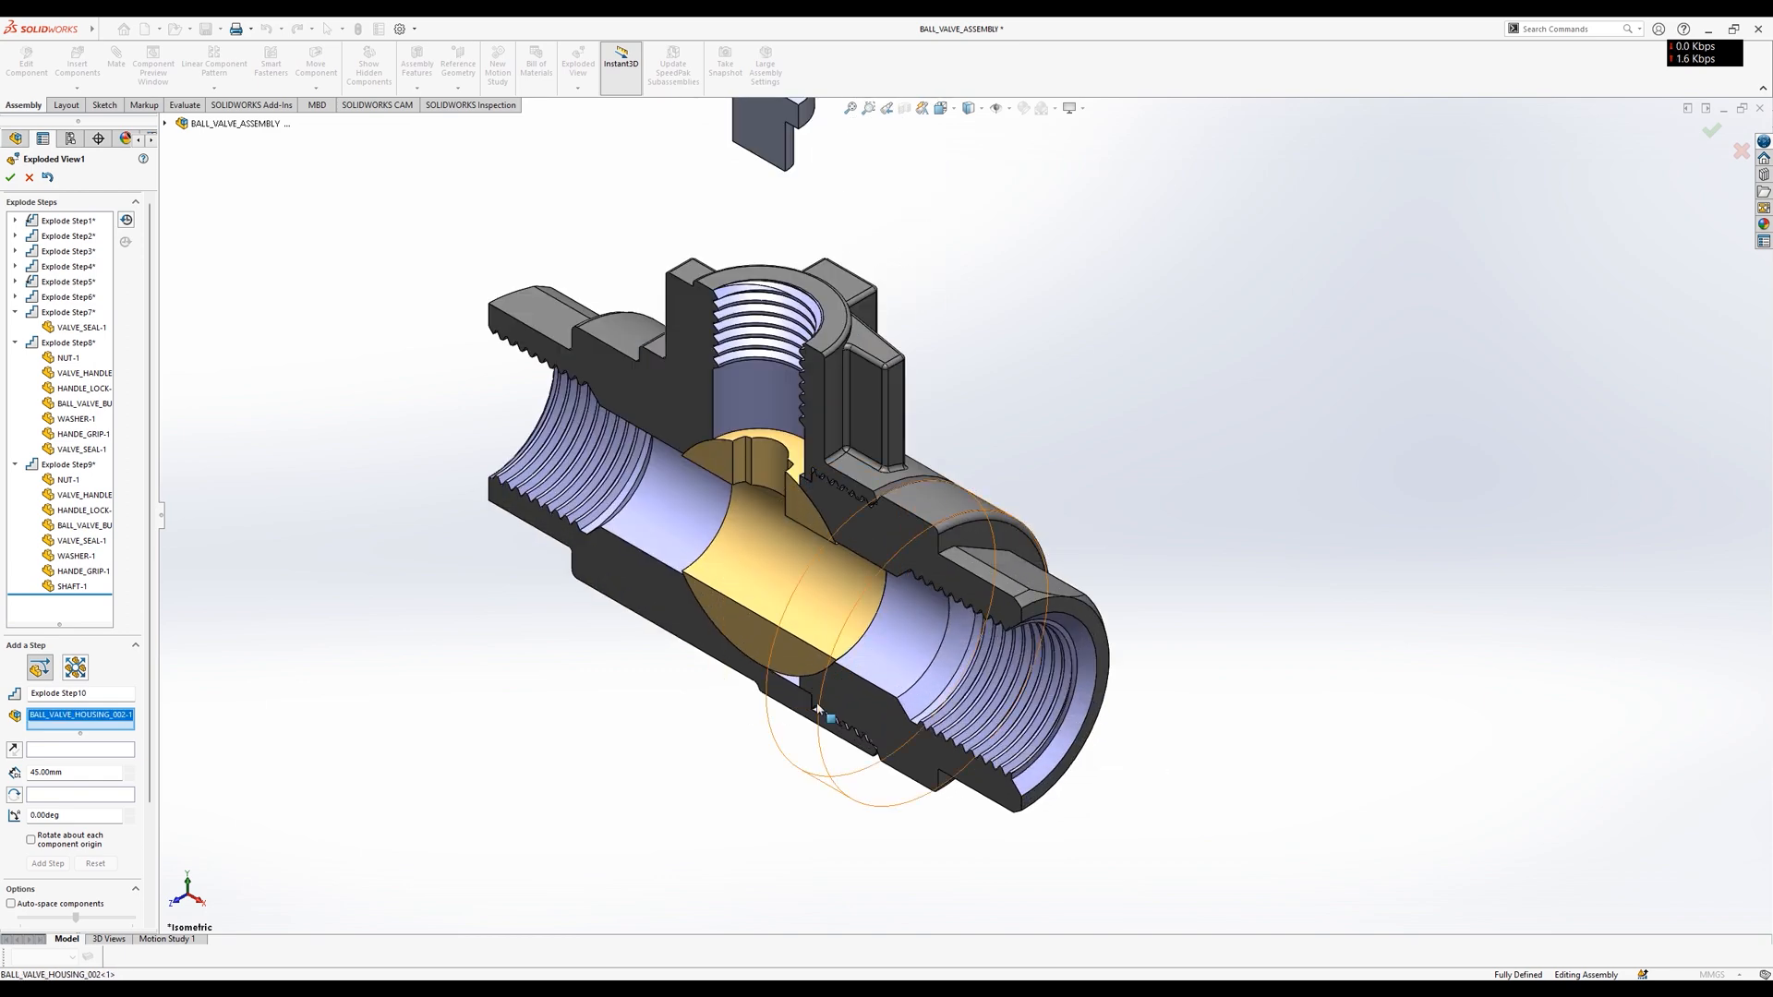
left_click_drag(962, 674, 1044, 721)
left_click(802, 788)
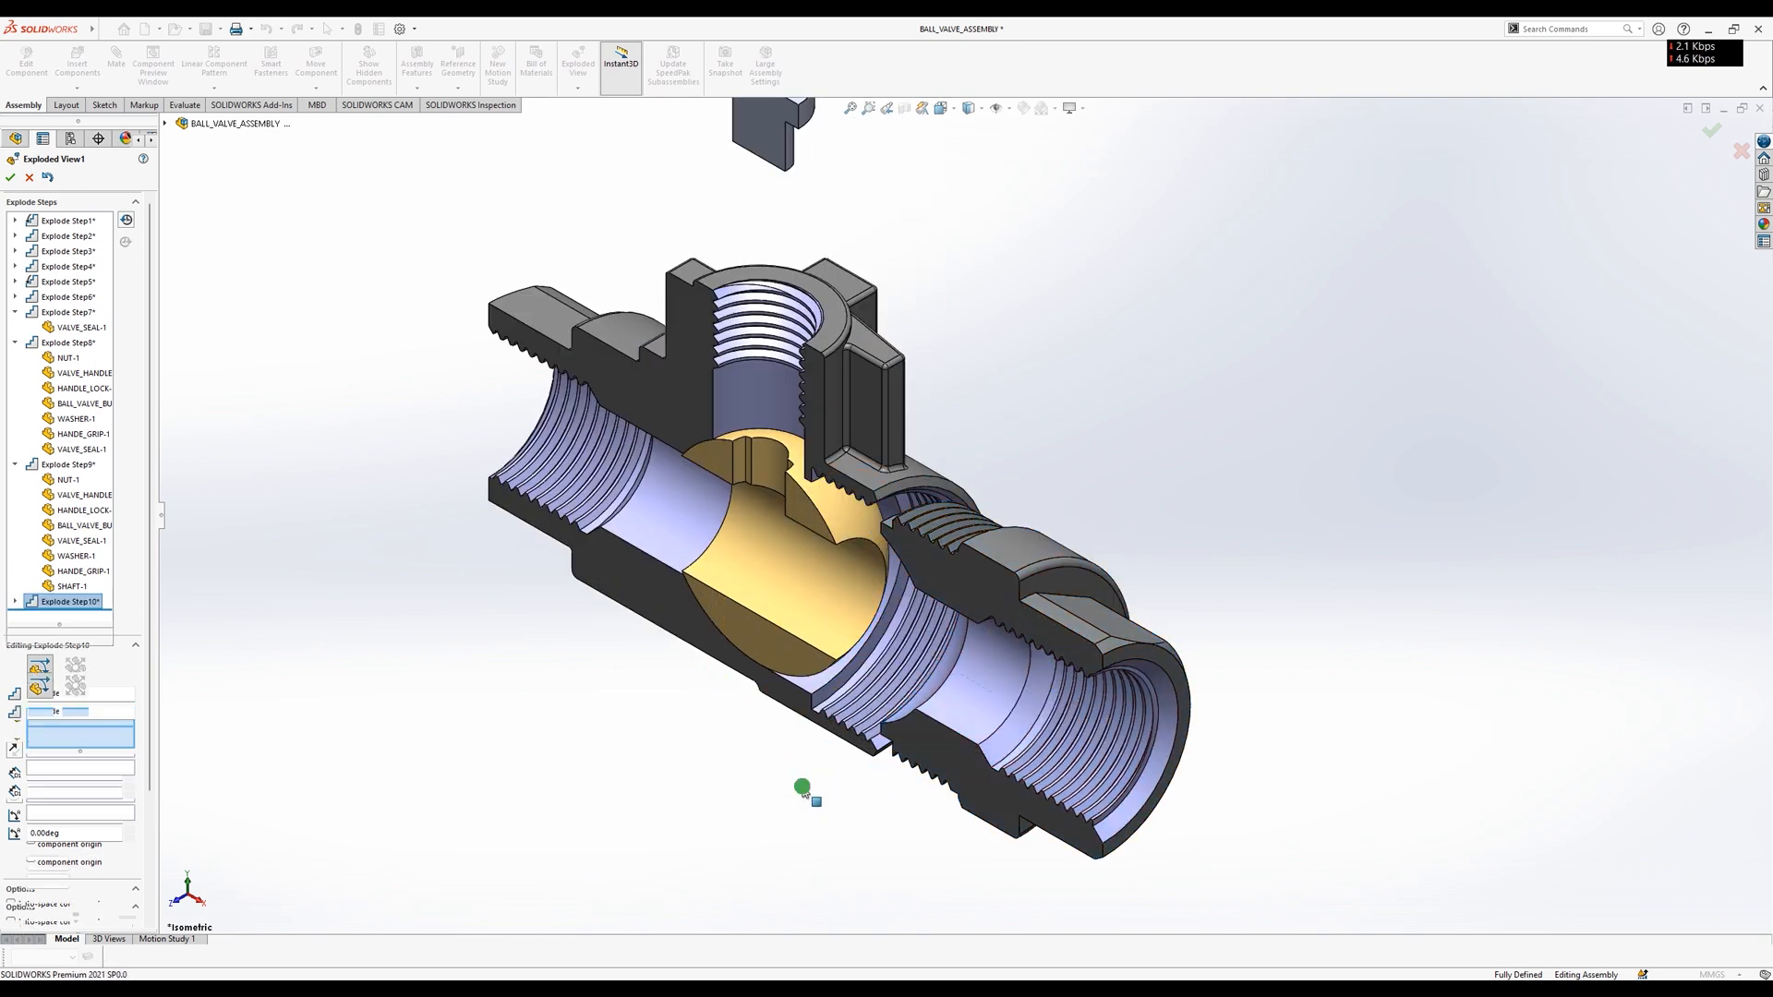
middle_click_drag(804, 792, 890, 687)
left_click(941, 109)
scroll(796, 637, "up", 2)
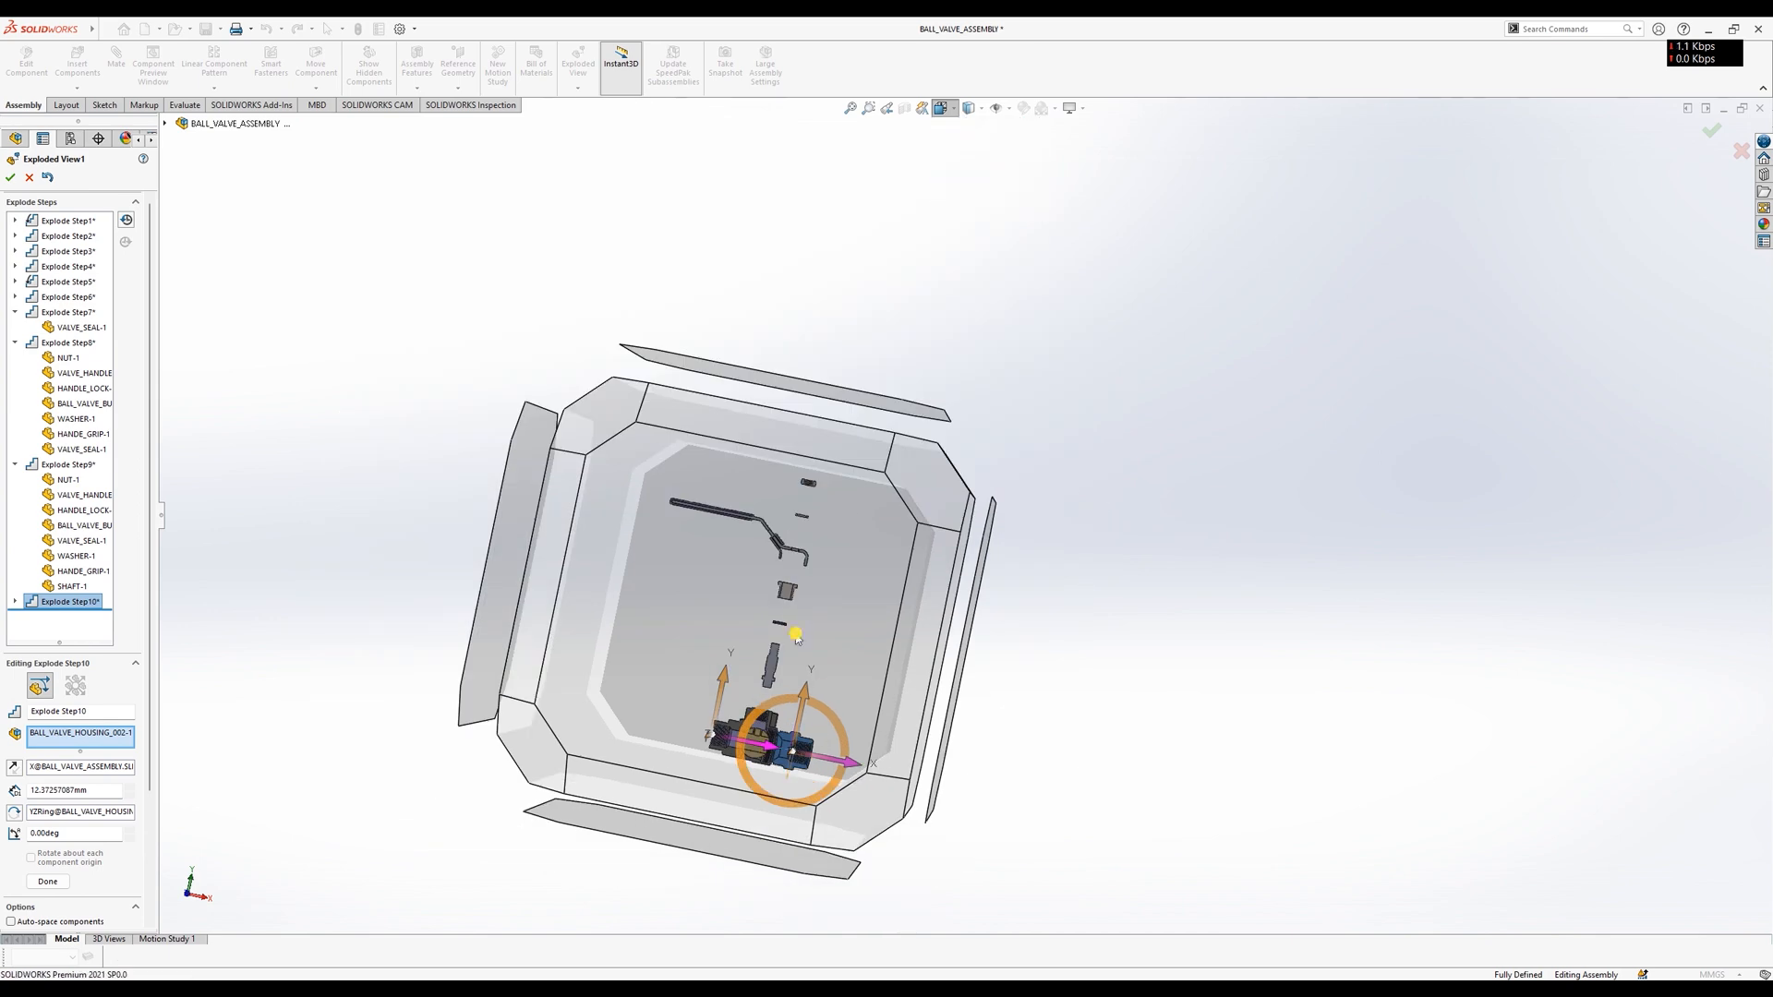
left_click(796, 637)
scroll(1187, 706, "up", 8)
left_click_drag(1189, 705, 1191, 705)
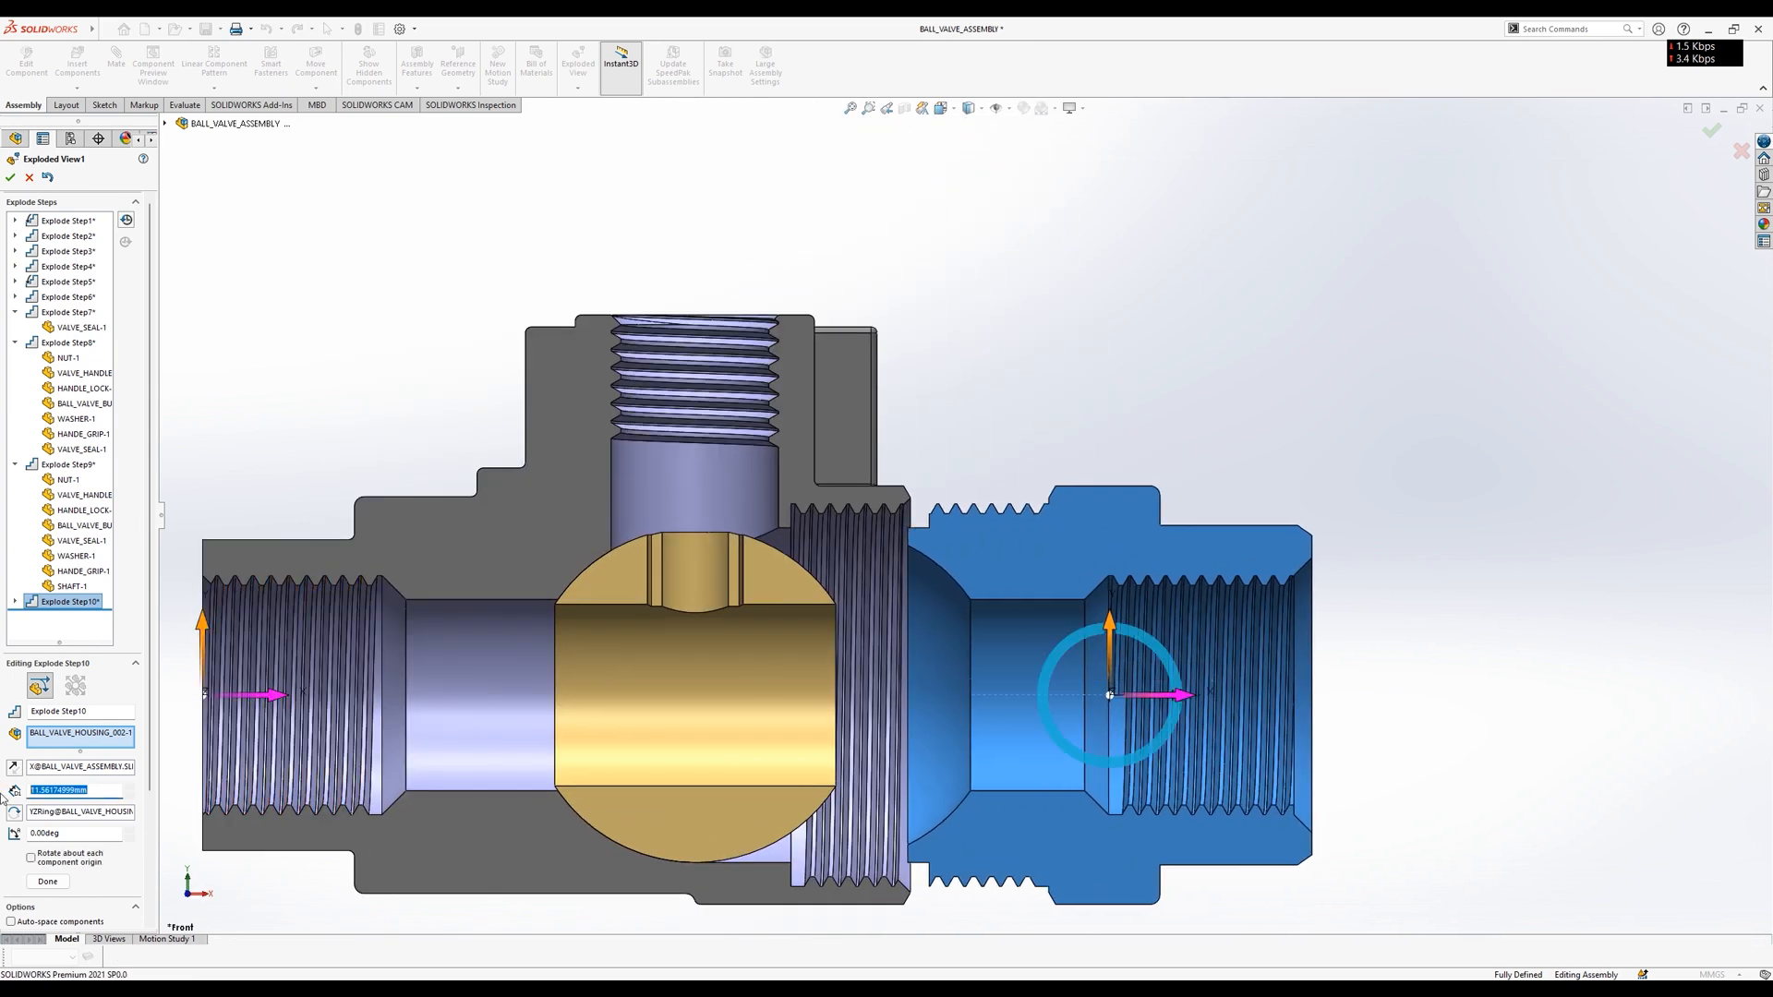
type("11")
key("Return")
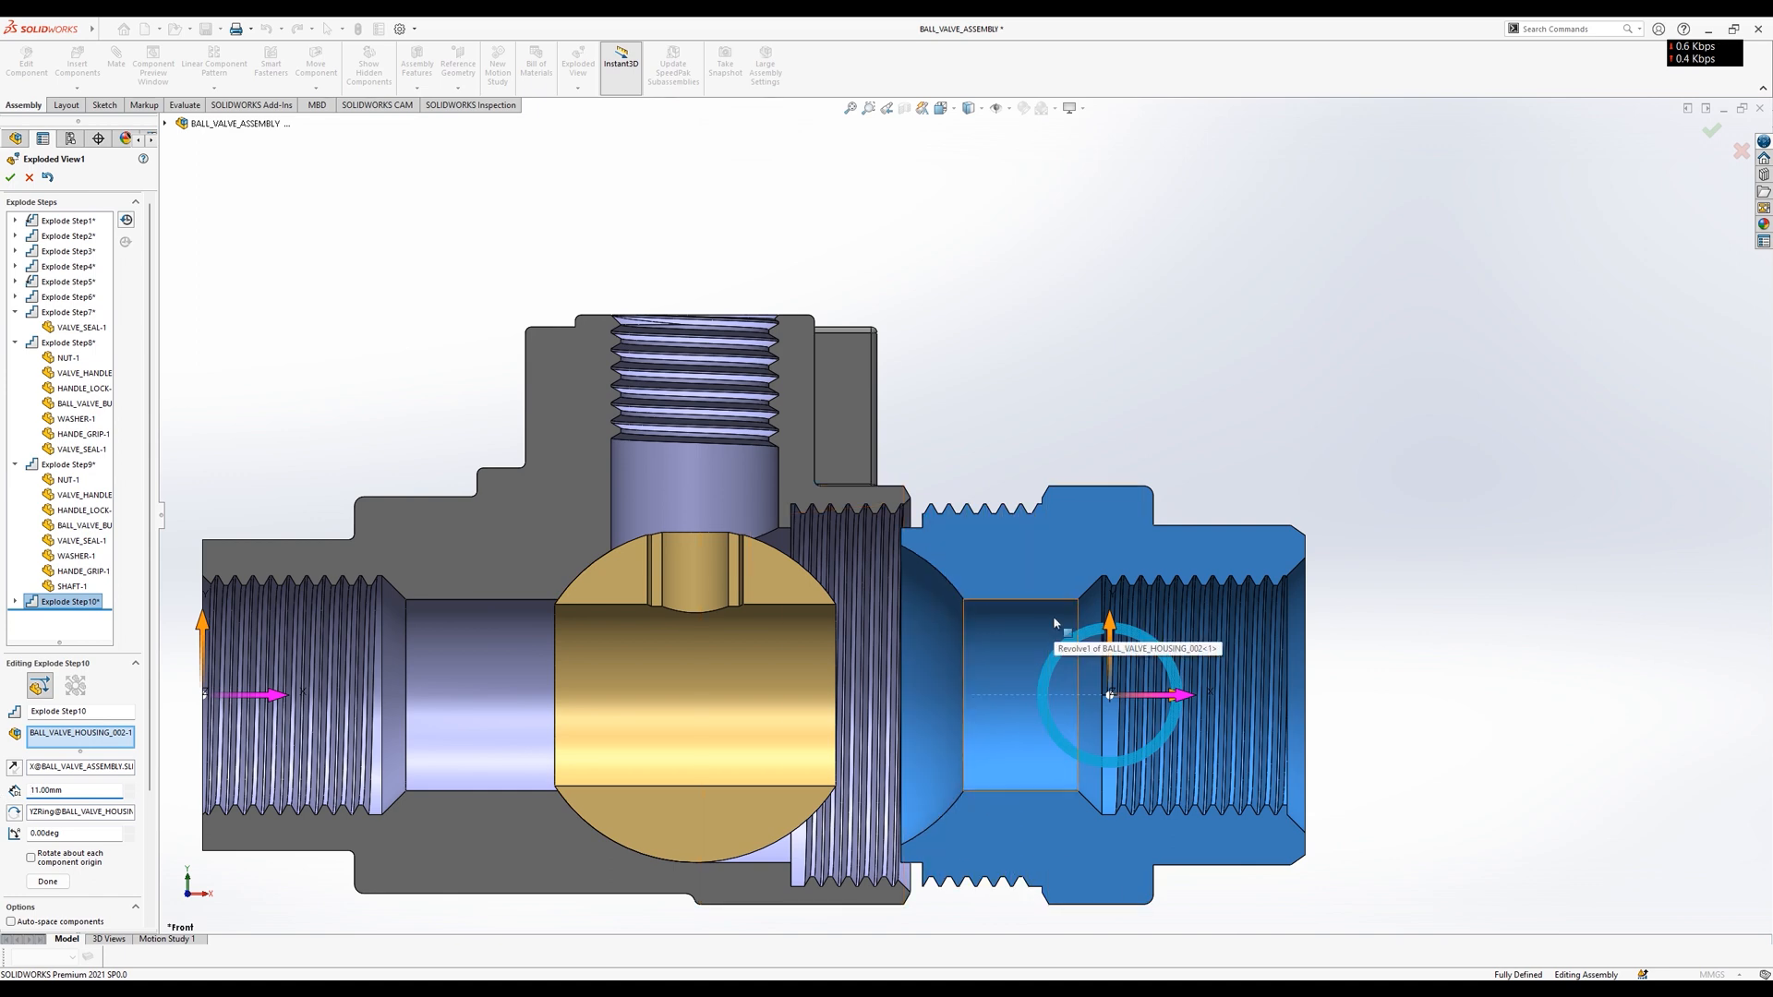
Rotate the second valve housing half 720° about its circular edge in the same explode step, and complete the step.
scroll(1239, 753, "up", 3)
middle_click_drag(1238, 753, 1144, 780)
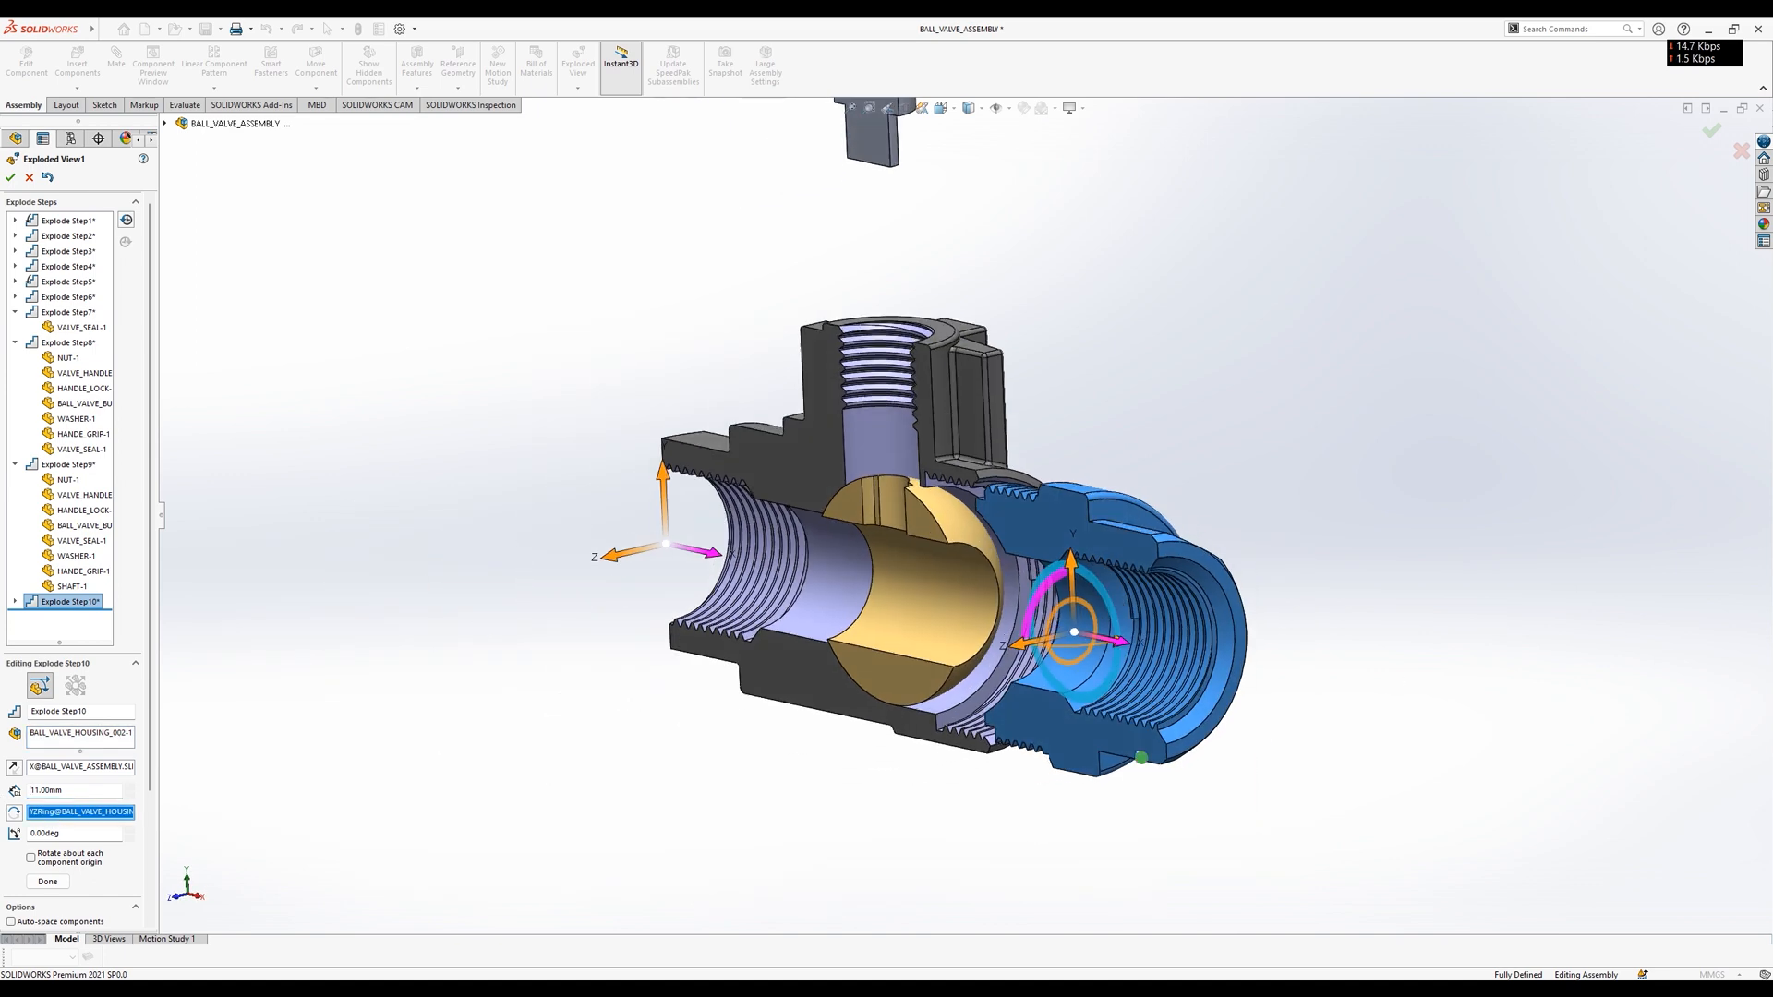
scroll(1135, 647, "down", 4)
left_click(1028, 367)
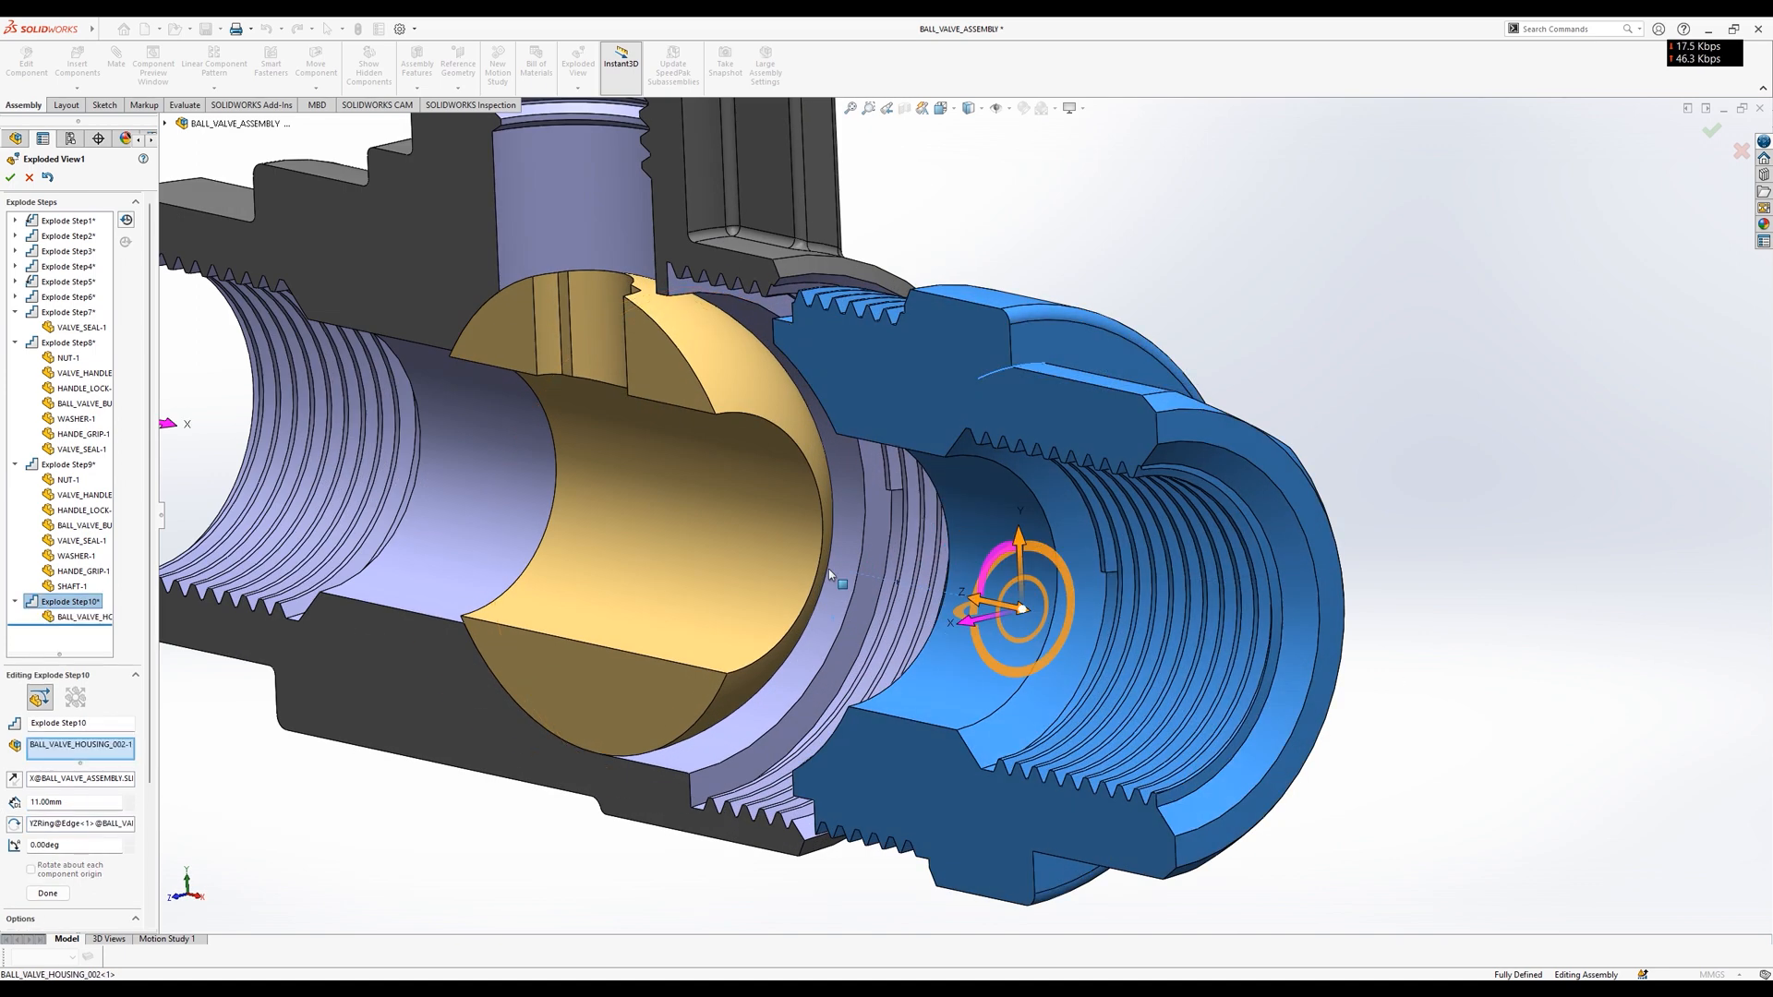
middle_click_drag(928, 781, 910, 647)
left_click(910, 602)
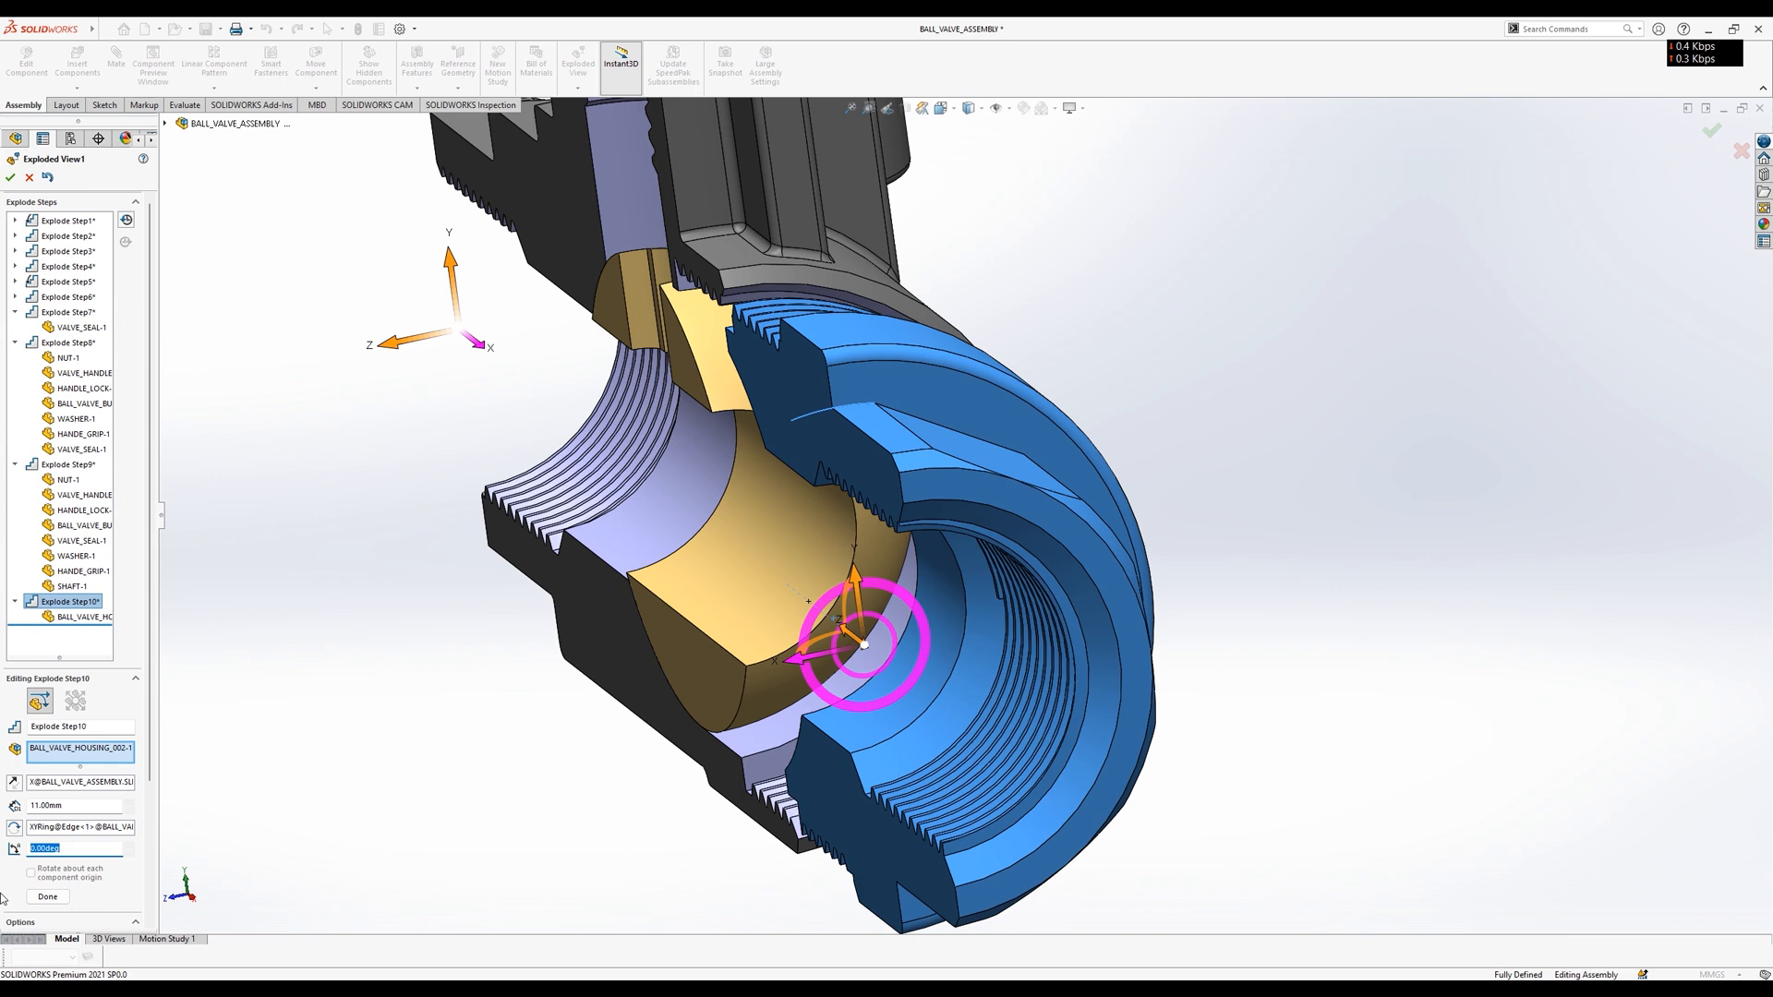
left_click(47, 896)
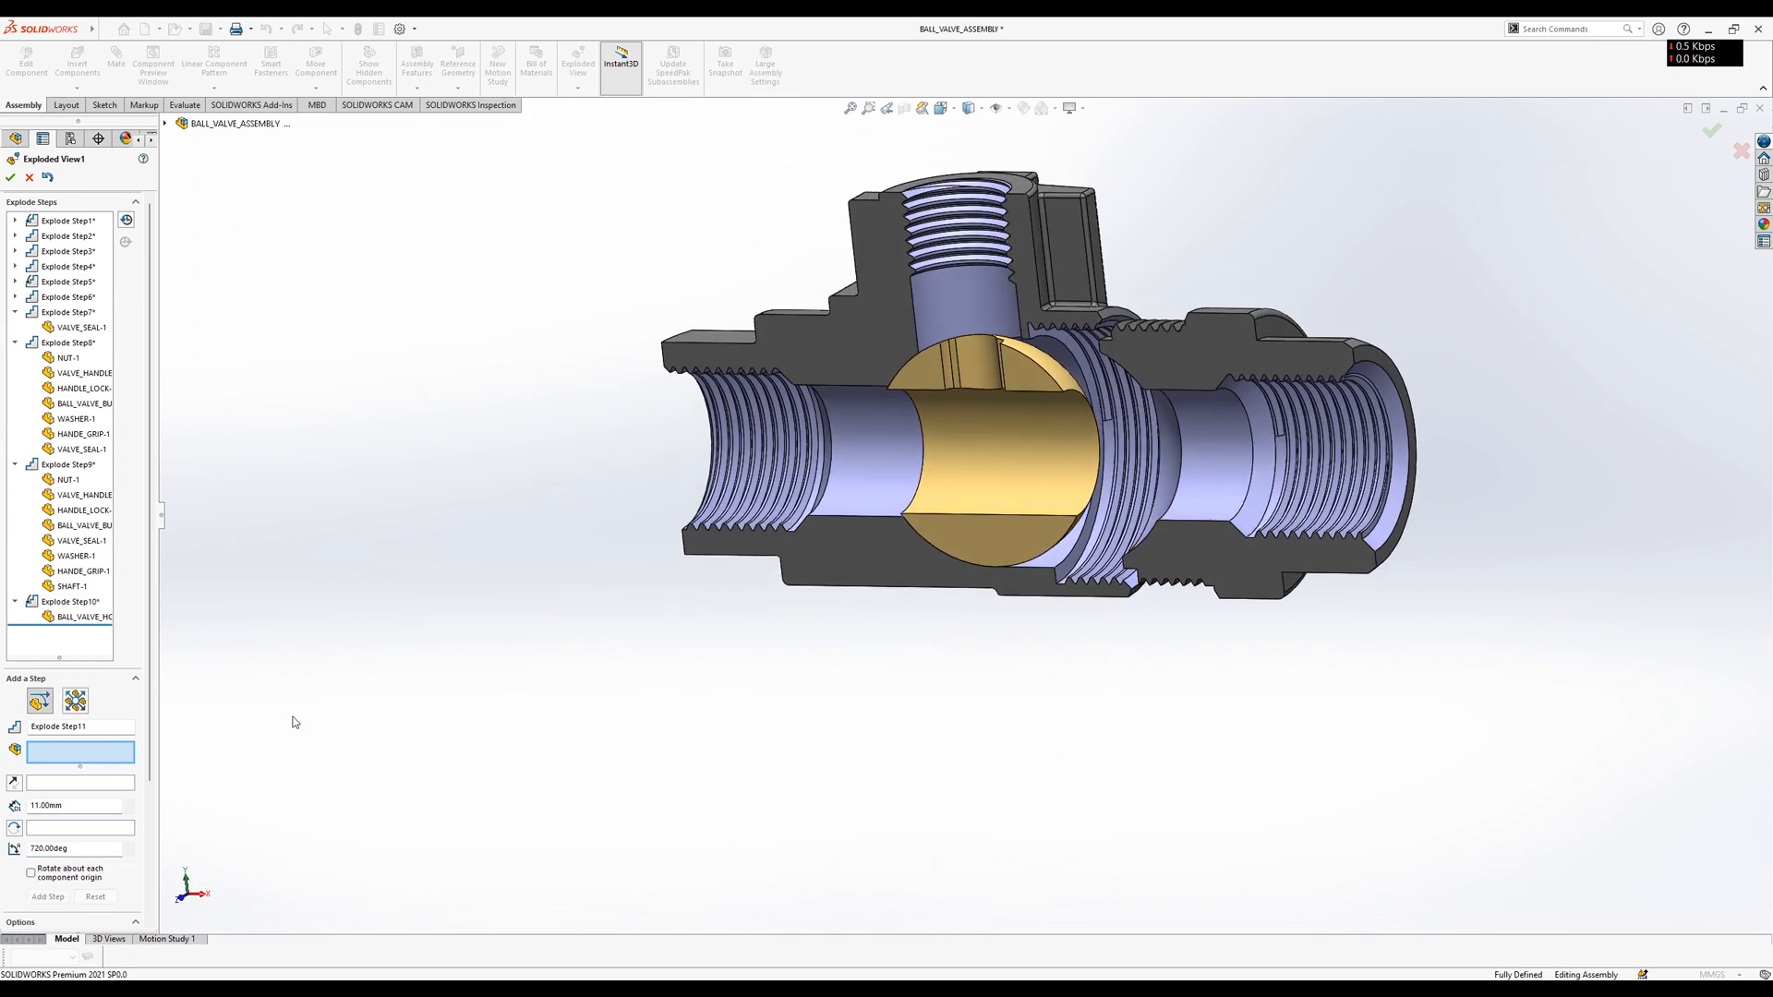
Add an explode step moving the second valve housing half and the flow control ball about 45 mm along the X axis.
left_click(1311, 443)
left_click(1007, 434)
left_click_drag(1046, 456, 1522, 492)
scroll(959, 591, "up", 2)
middle_click_drag(961, 605, 1010, 611)
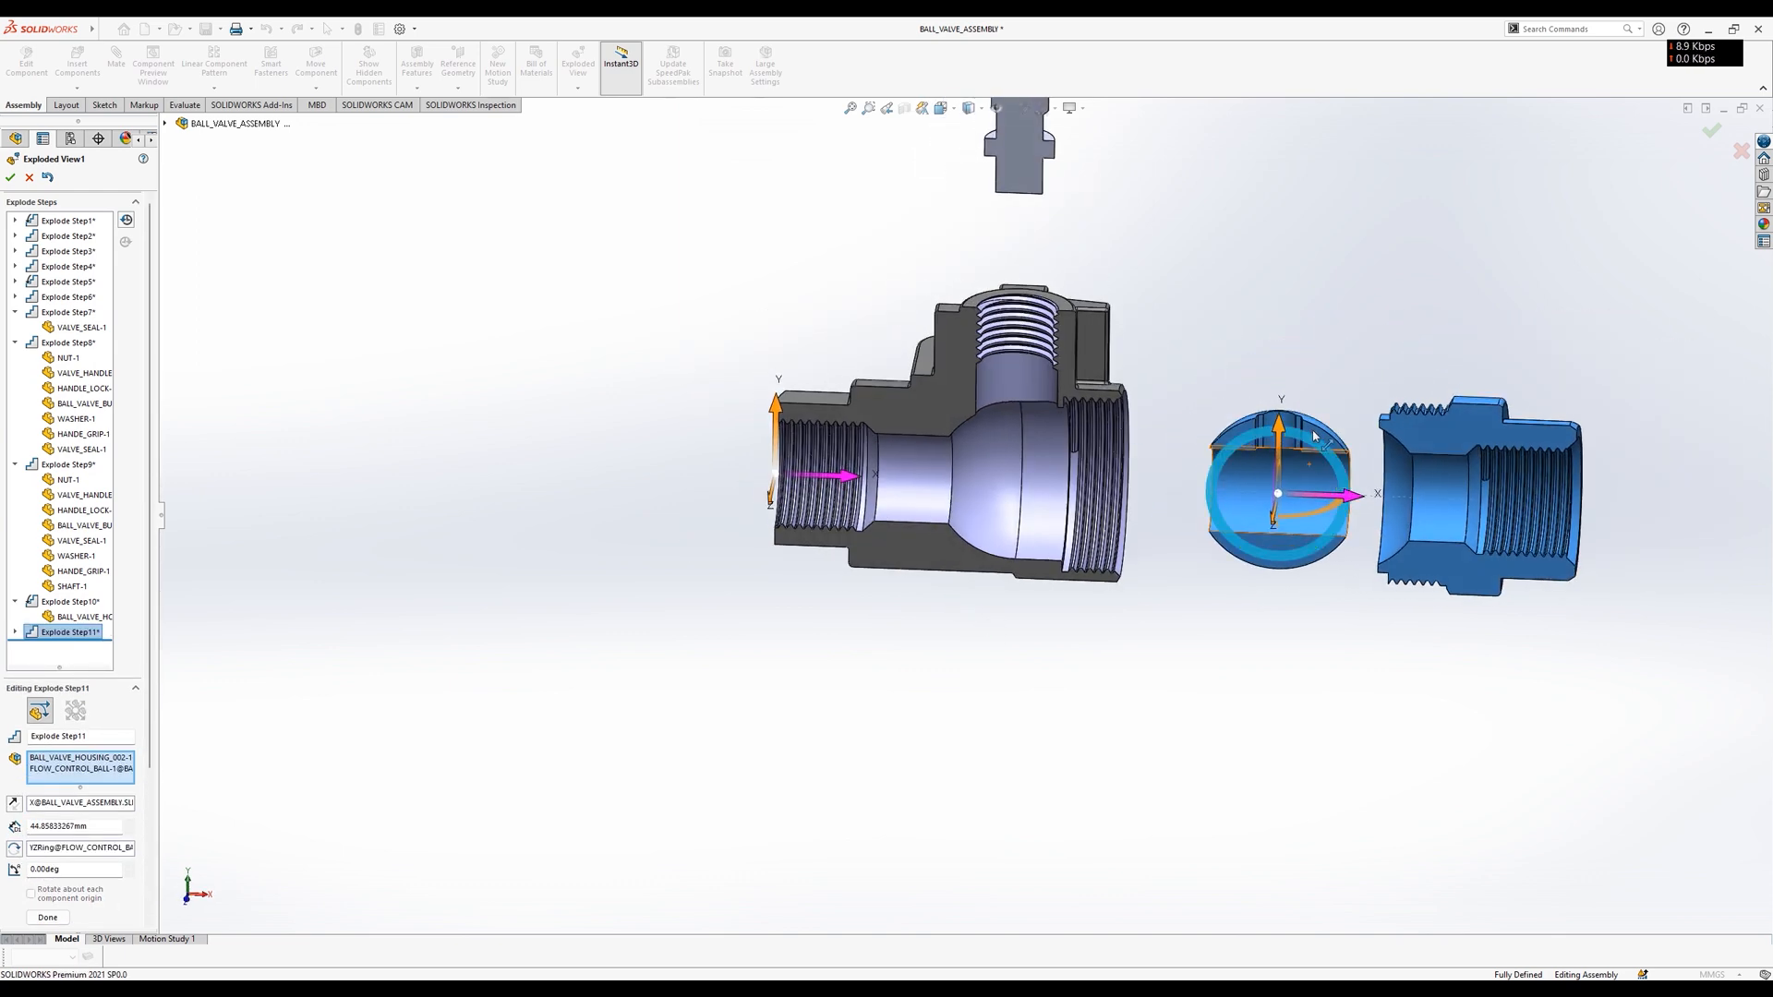
Remove the flow control ball from the current explode step, set the housing half's distance to 20 mm, and complete the step.
right_click(51, 776)
left_click(129, 798)
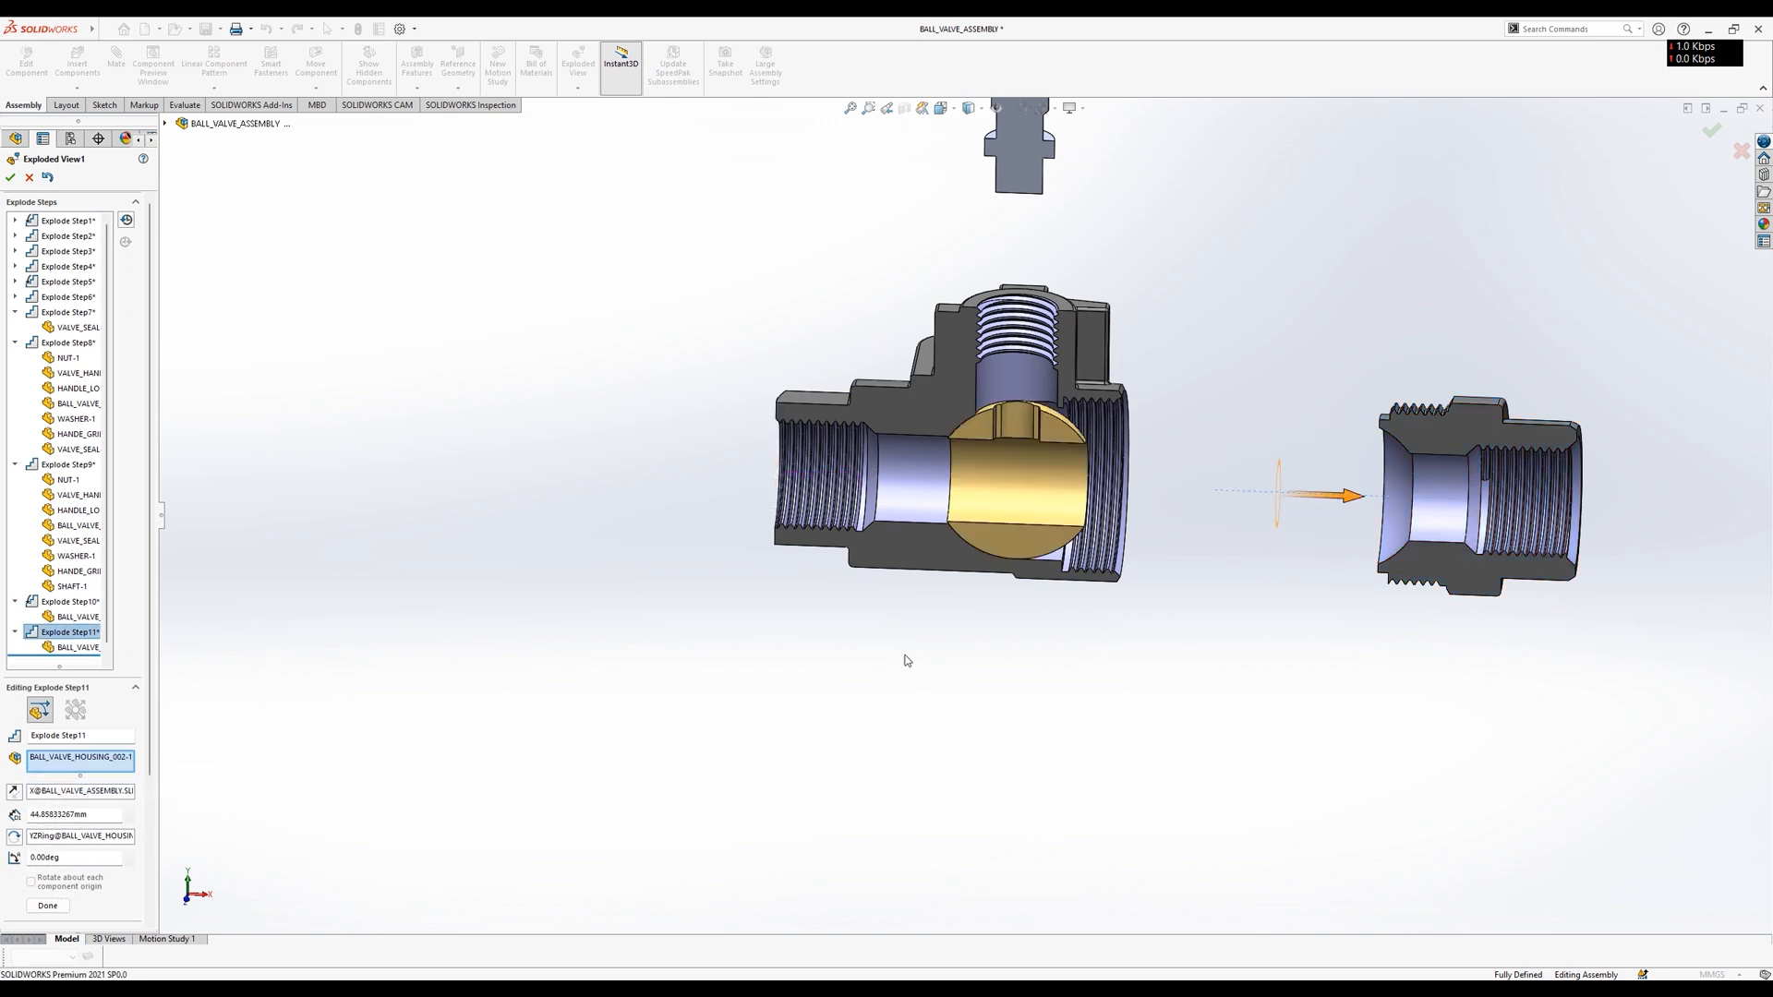
left_click_drag(1549, 501, 1402, 496)
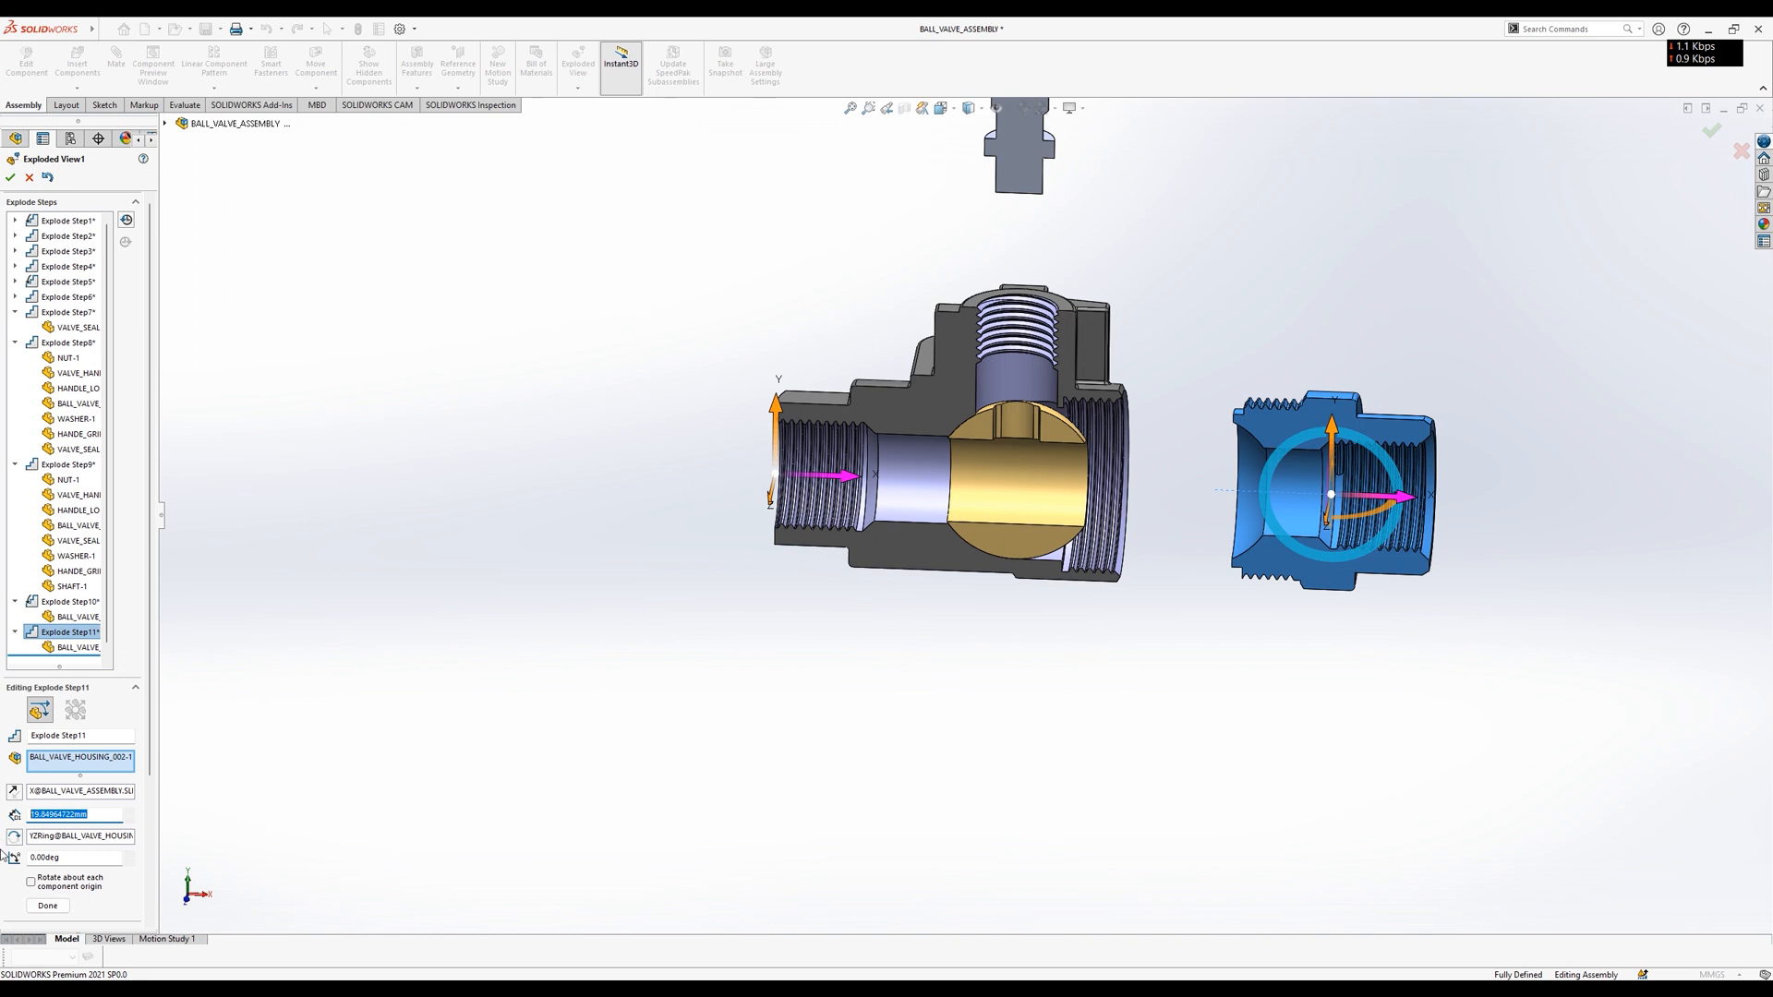
left_click(48, 905)
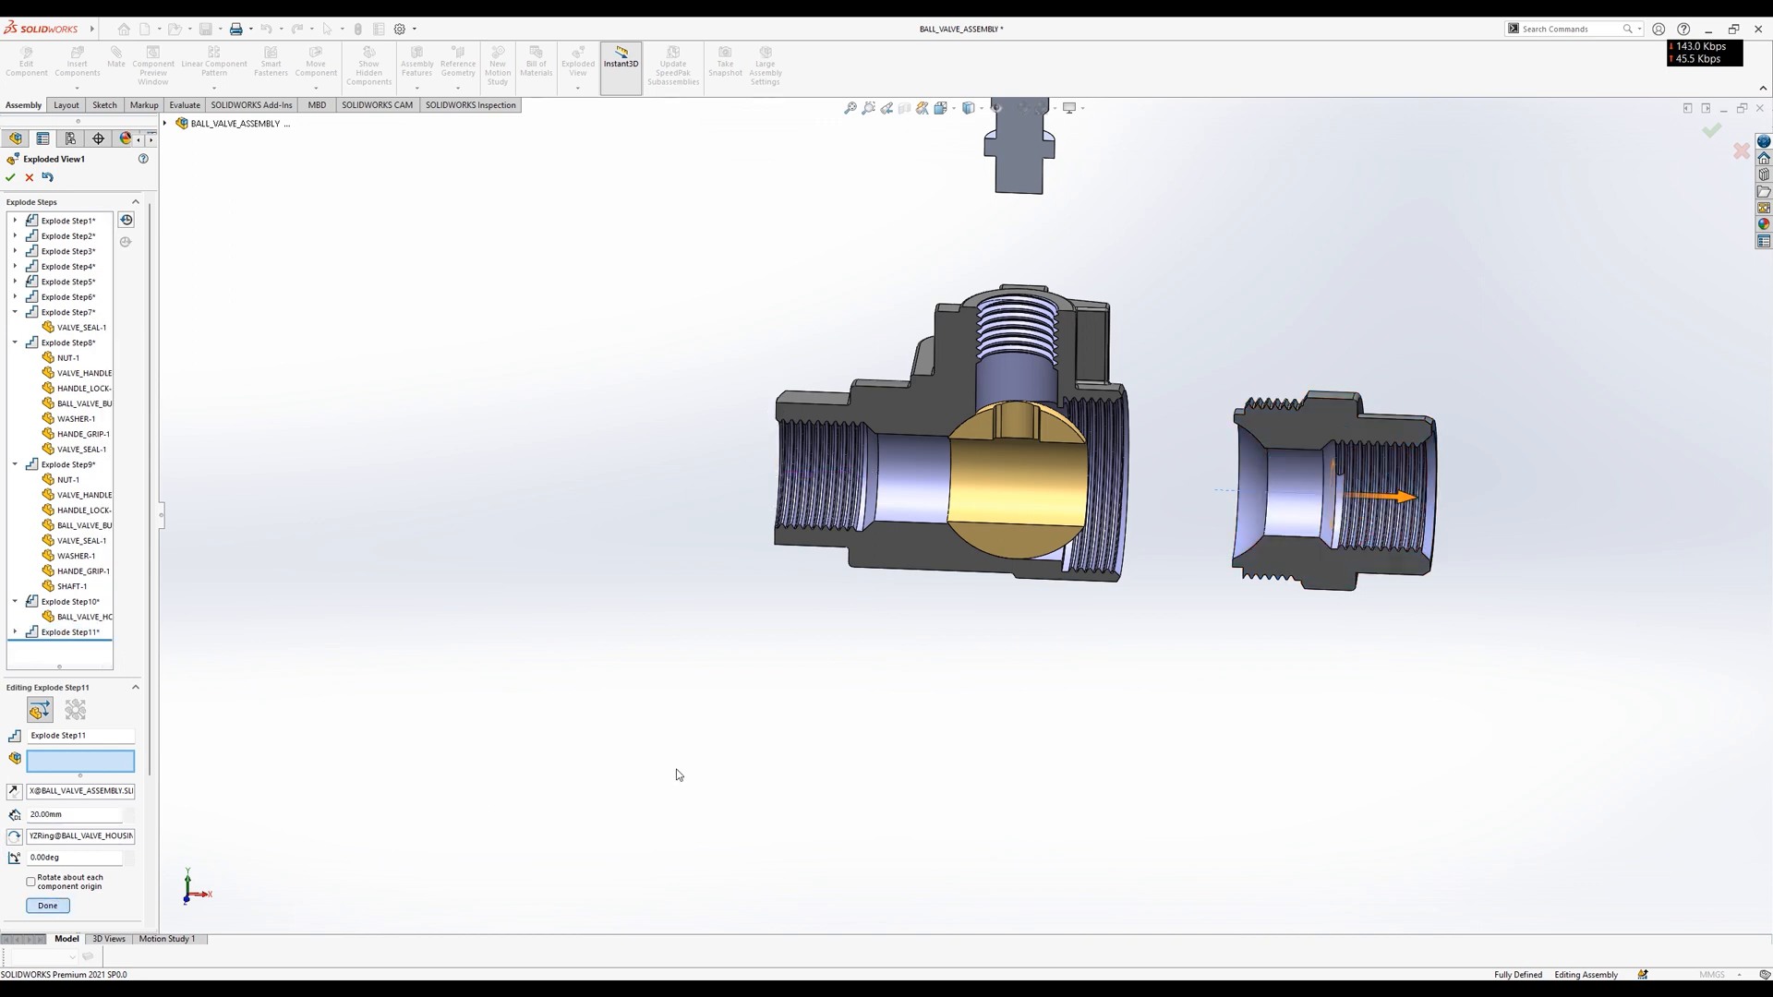
Add an explode step moving the flow control ball and second housing half 50 mm along the X axis, and finish the exploded view.
left_click(1016, 480)
left_click(1365, 519)
left_click_drag(1390, 496, 1638, 499)
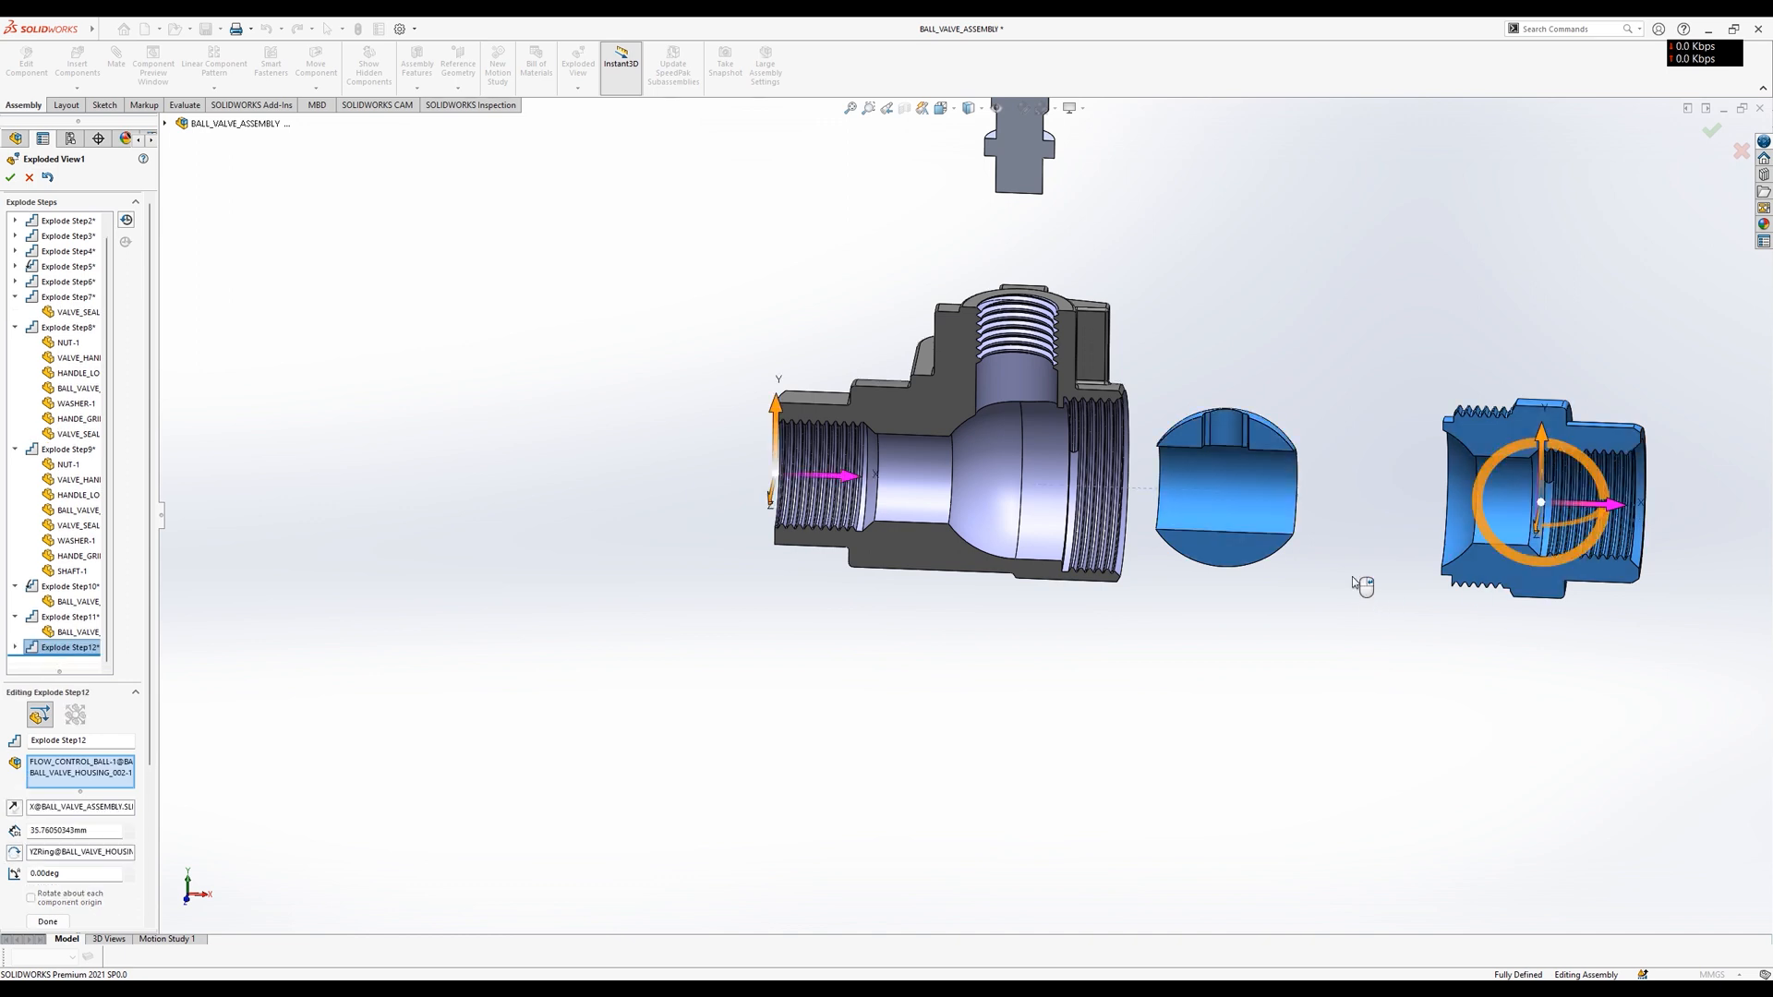
scroll(1140, 658, "up", 4)
scroll(1315, 509, "down", 1)
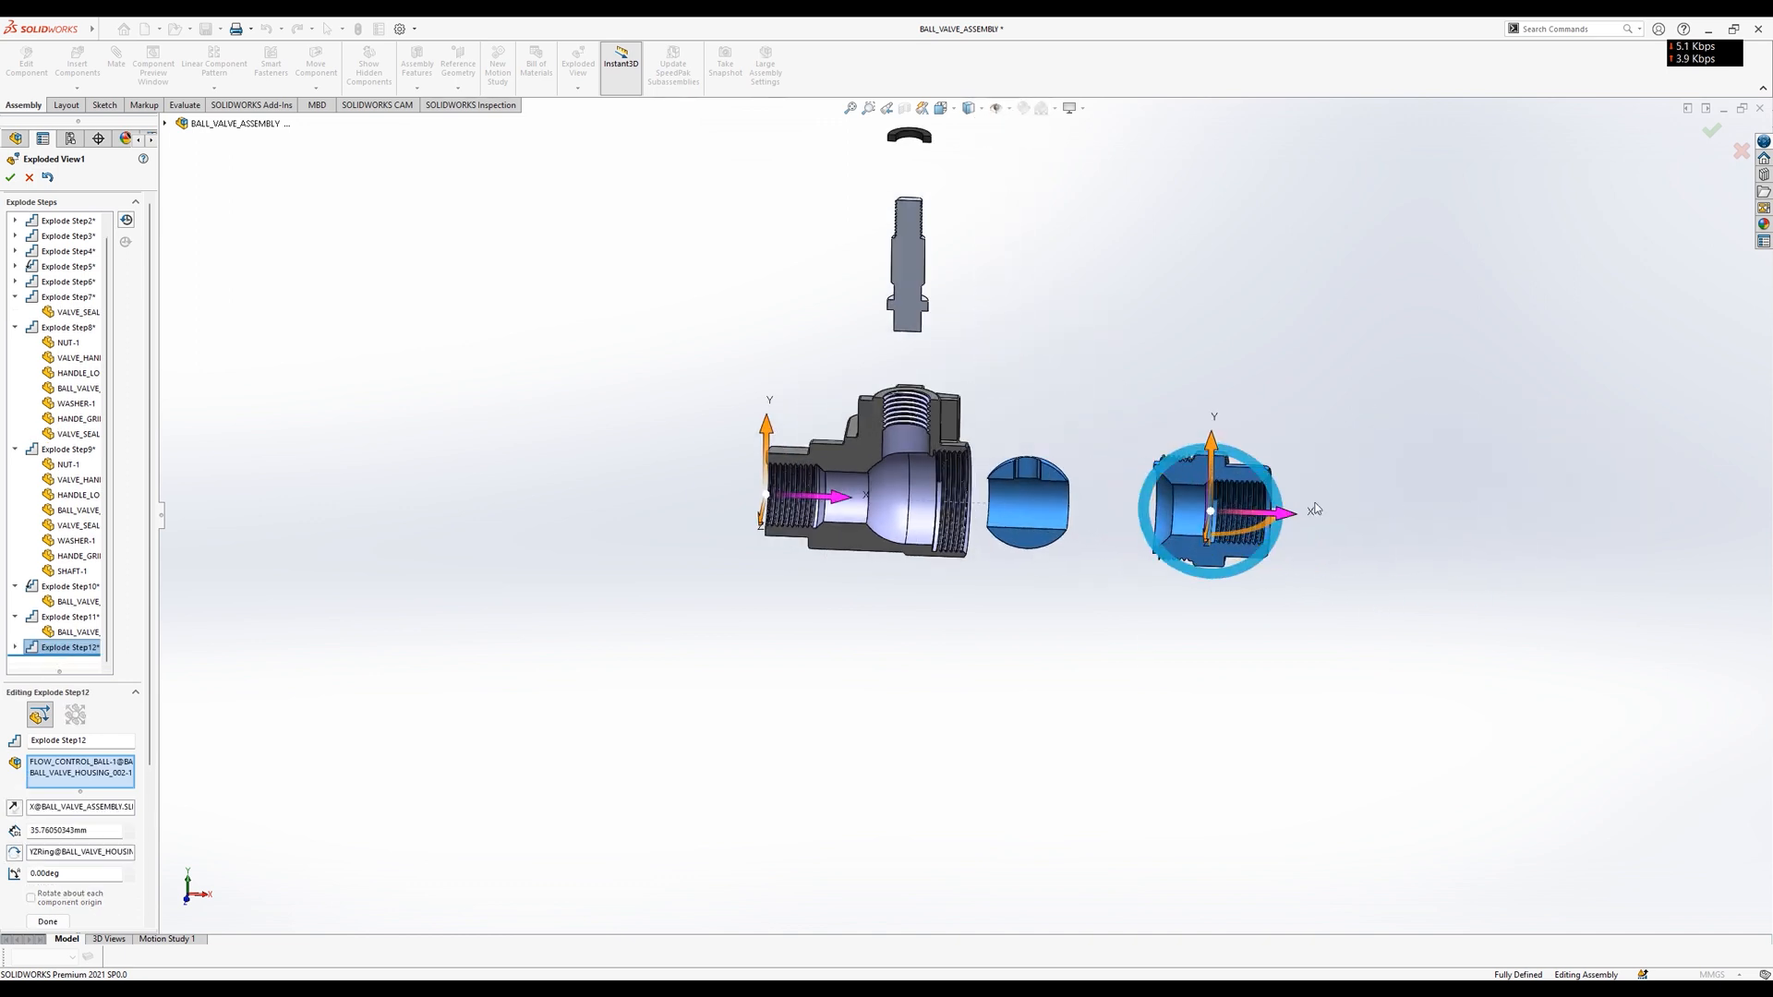
key("ctrl+7")
left_click_drag(1162, 818, 1198, 836)
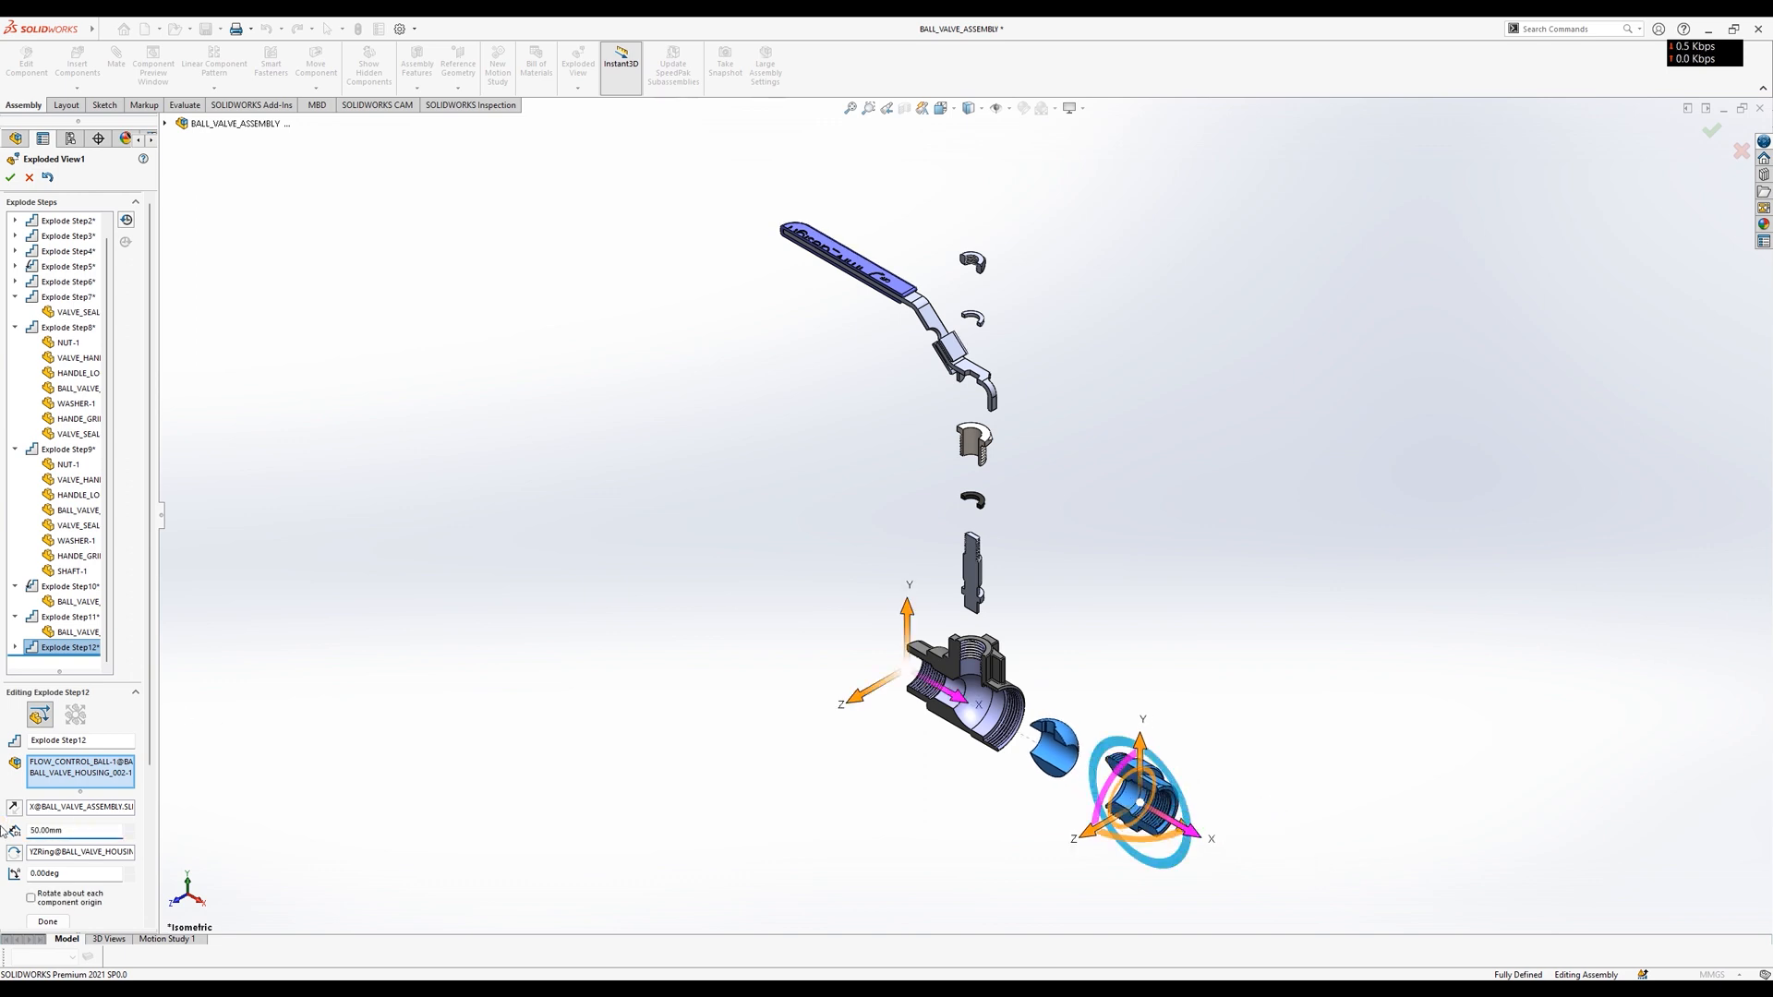
left_click(47, 921)
left_click(11, 177)
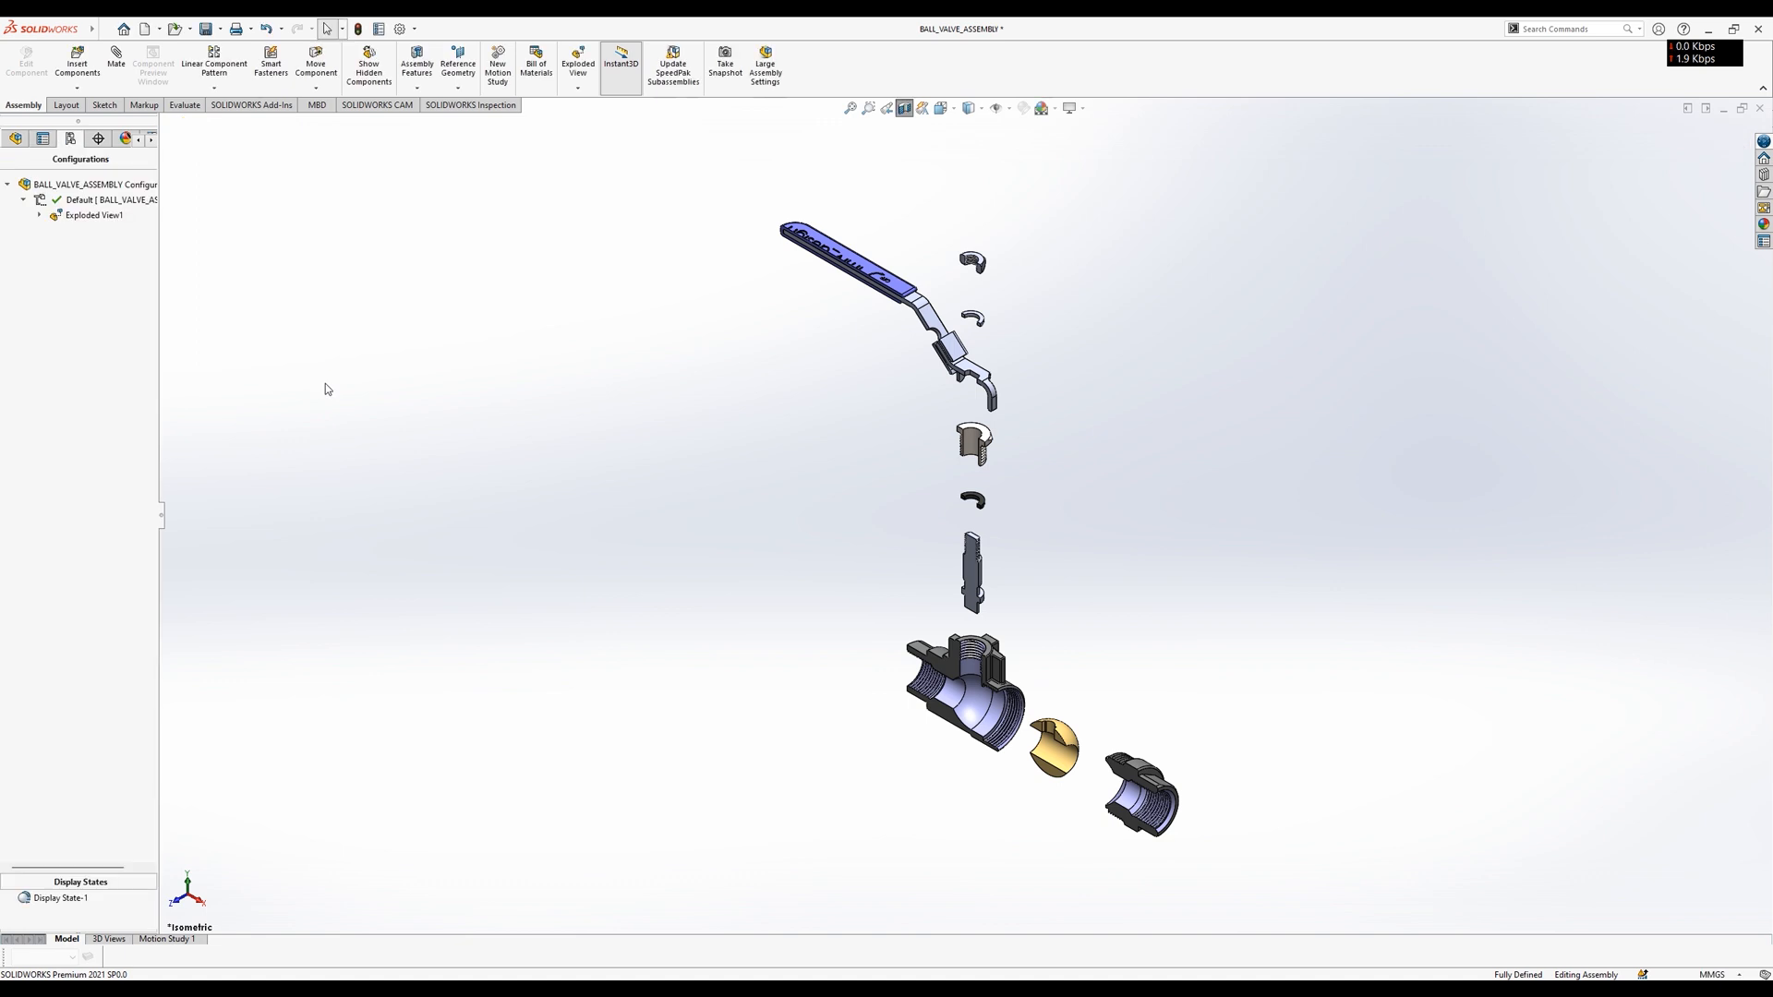
Play the collapse animation of the sectioned exploded view and close the animation controller.
right_click(104, 215)
left_click(139, 251)
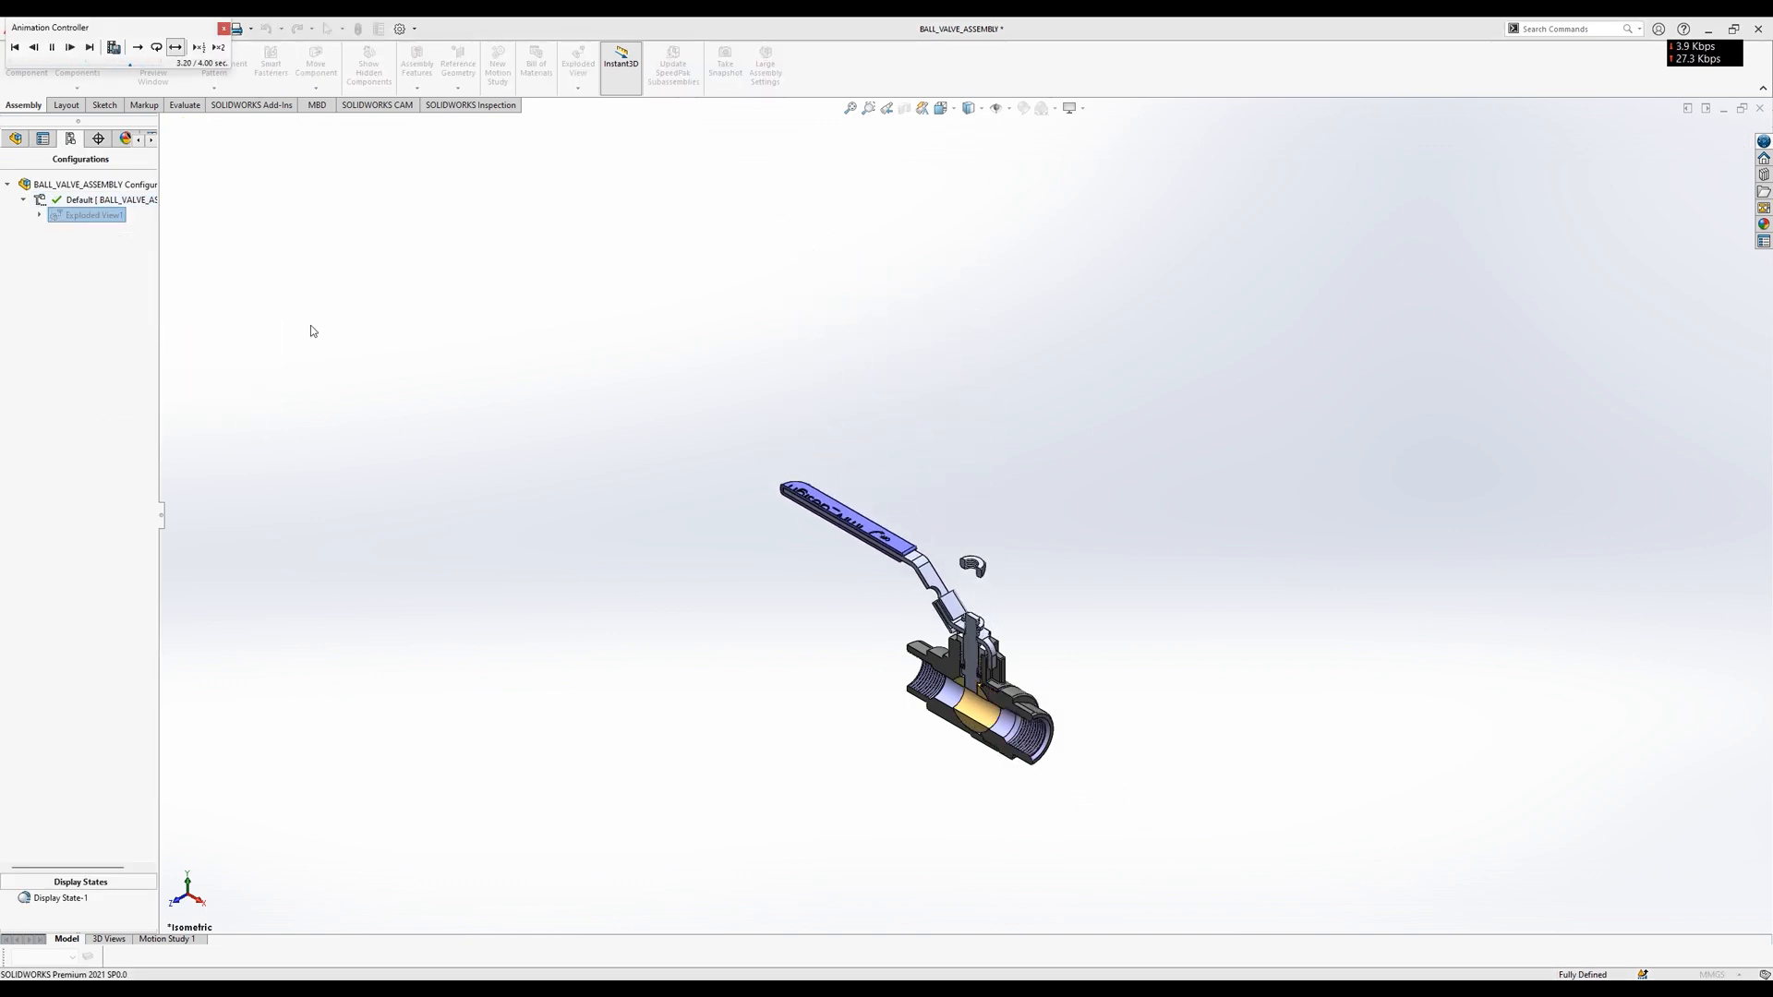
left_click(223, 29)
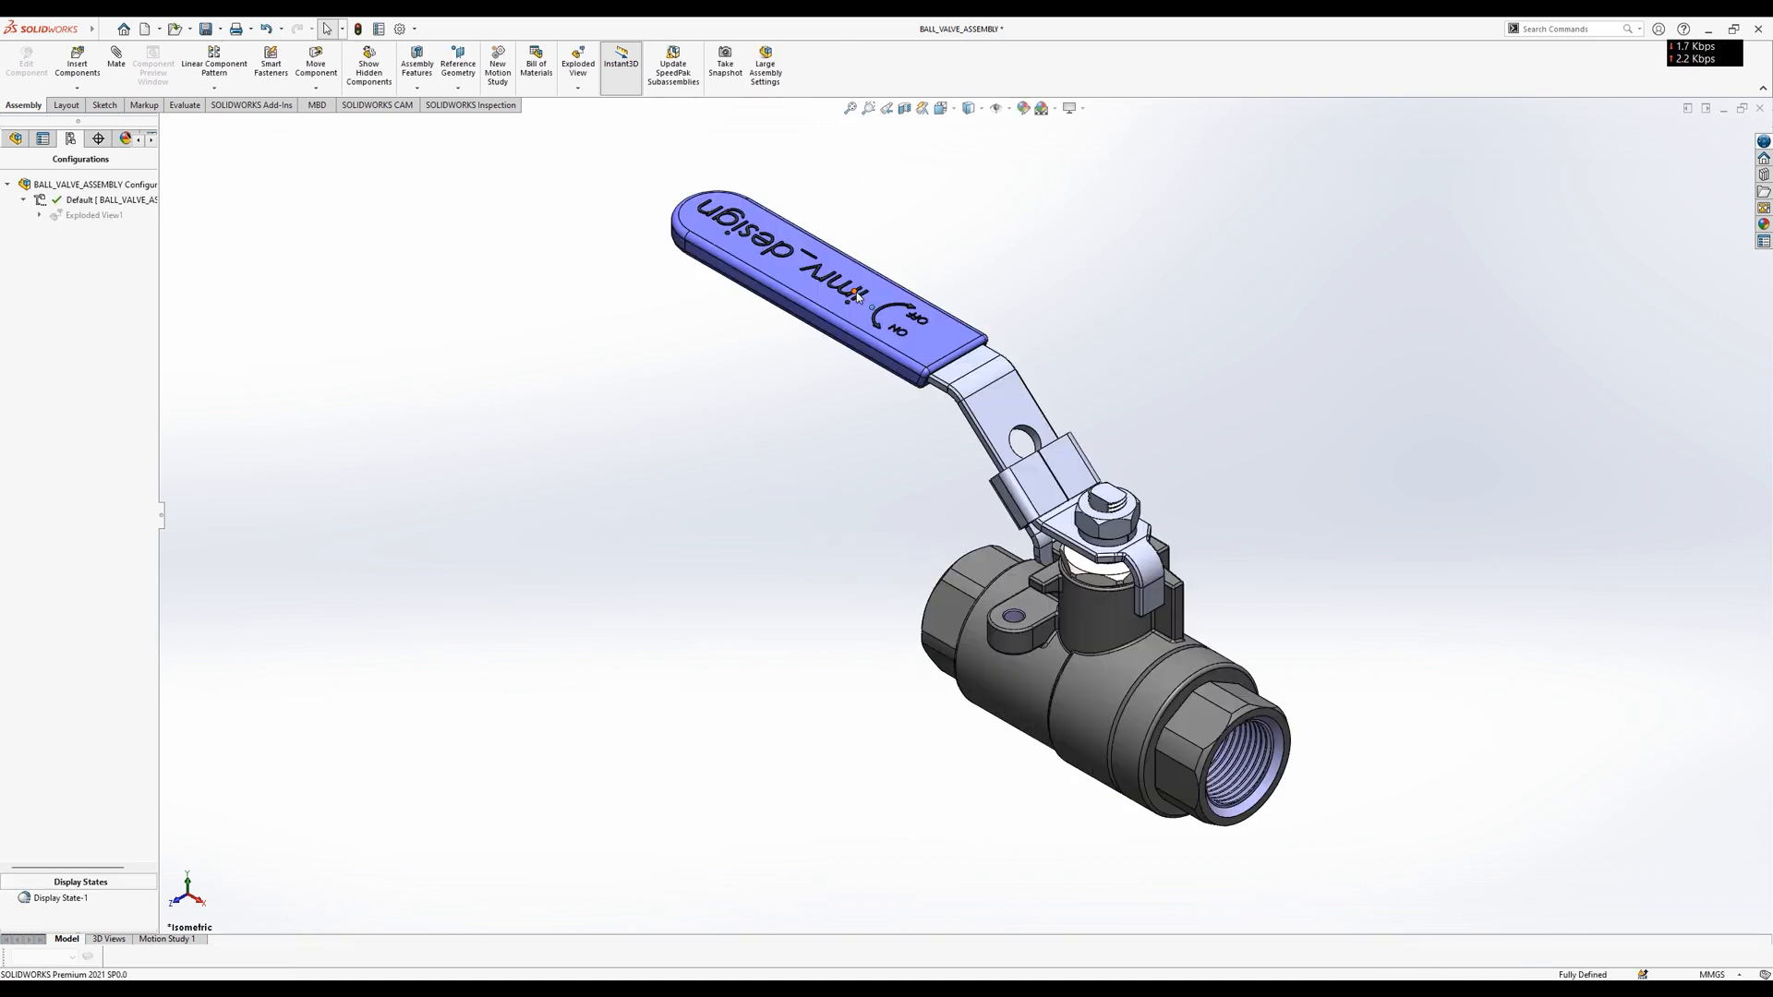
Play the exploded view's animation on the complete, unsectioned valve assembly.
scroll(803, 545, "up", 1)
right_click(95, 220)
left_click(135, 246)
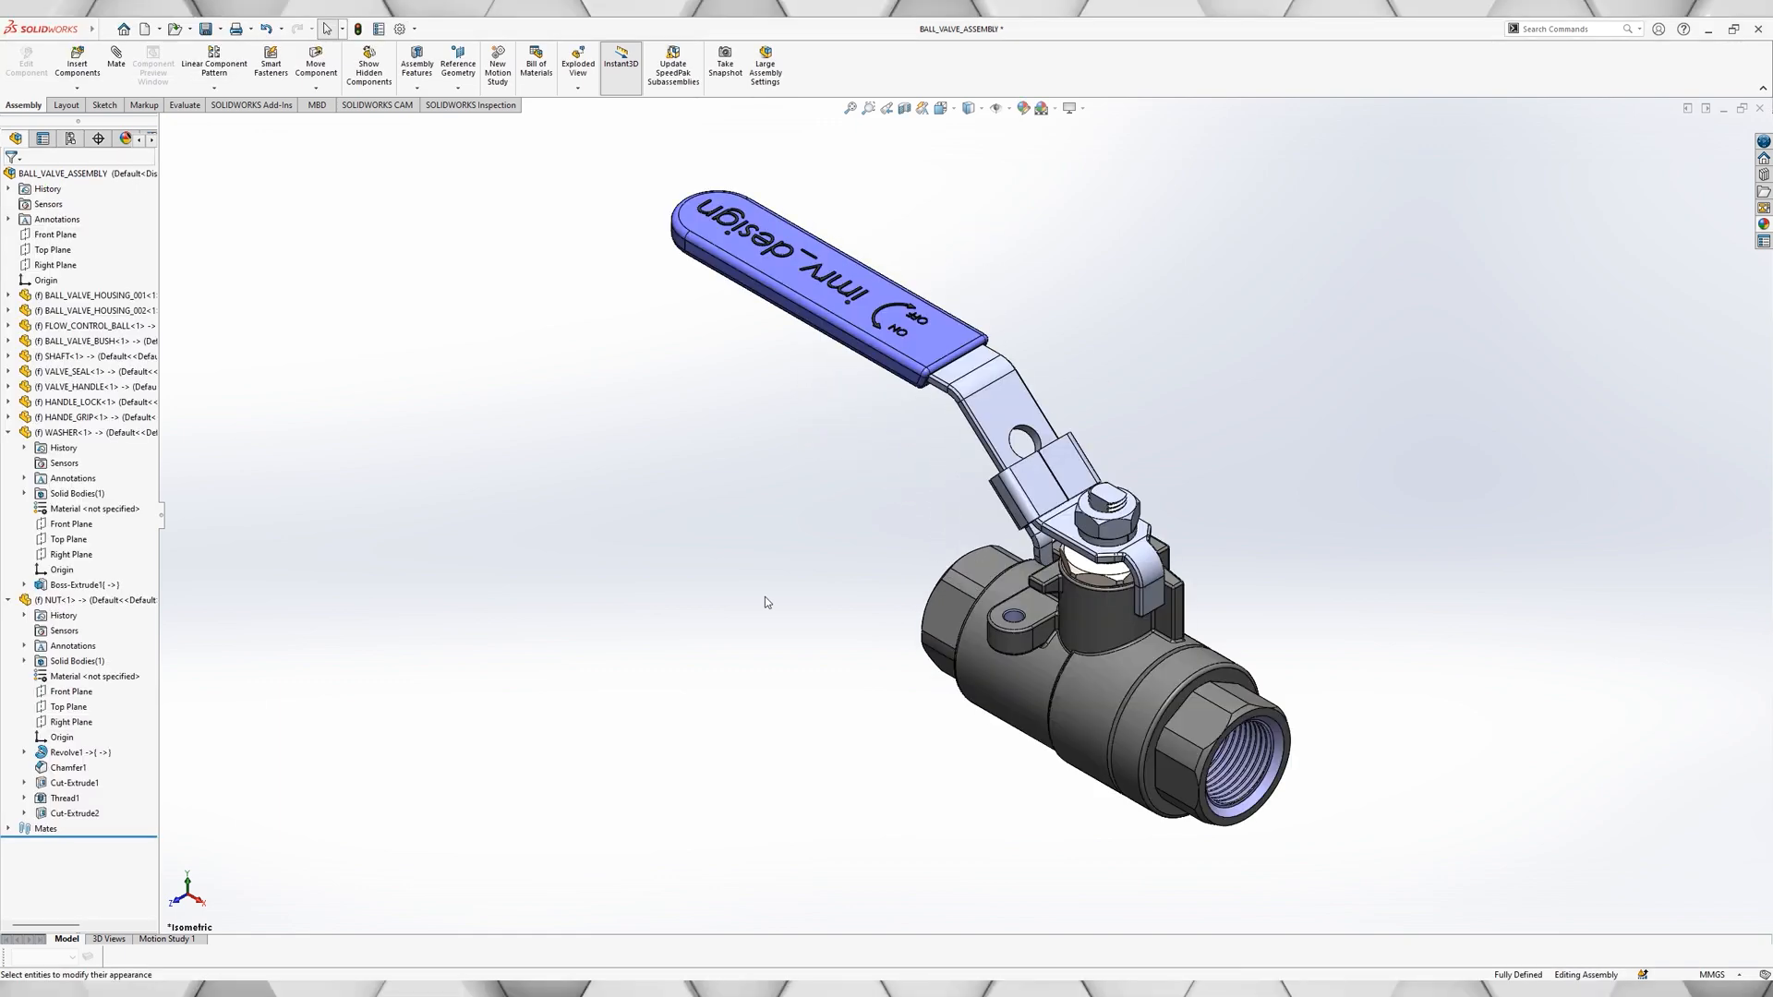
Section the collapsed valve assembly lengthwise through its middle to inspect the inside, and save the assembly.
middle_click_drag(765, 597, 846, 600)
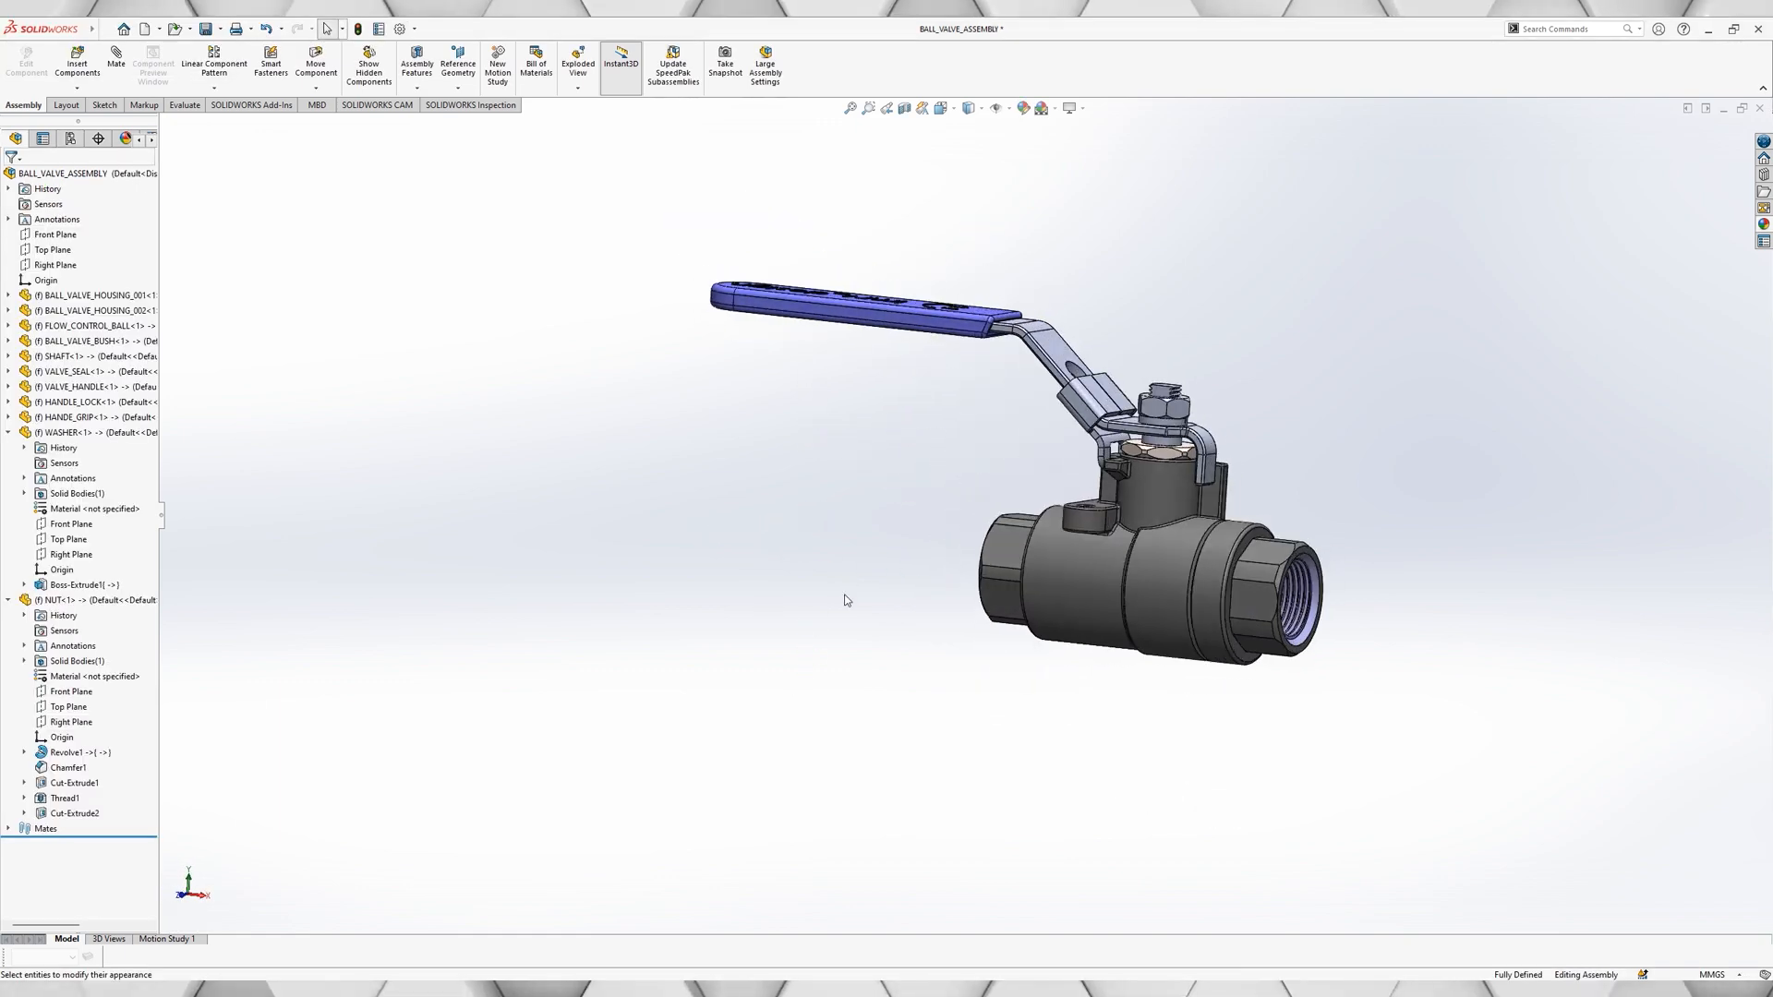
key("ctrl+7")
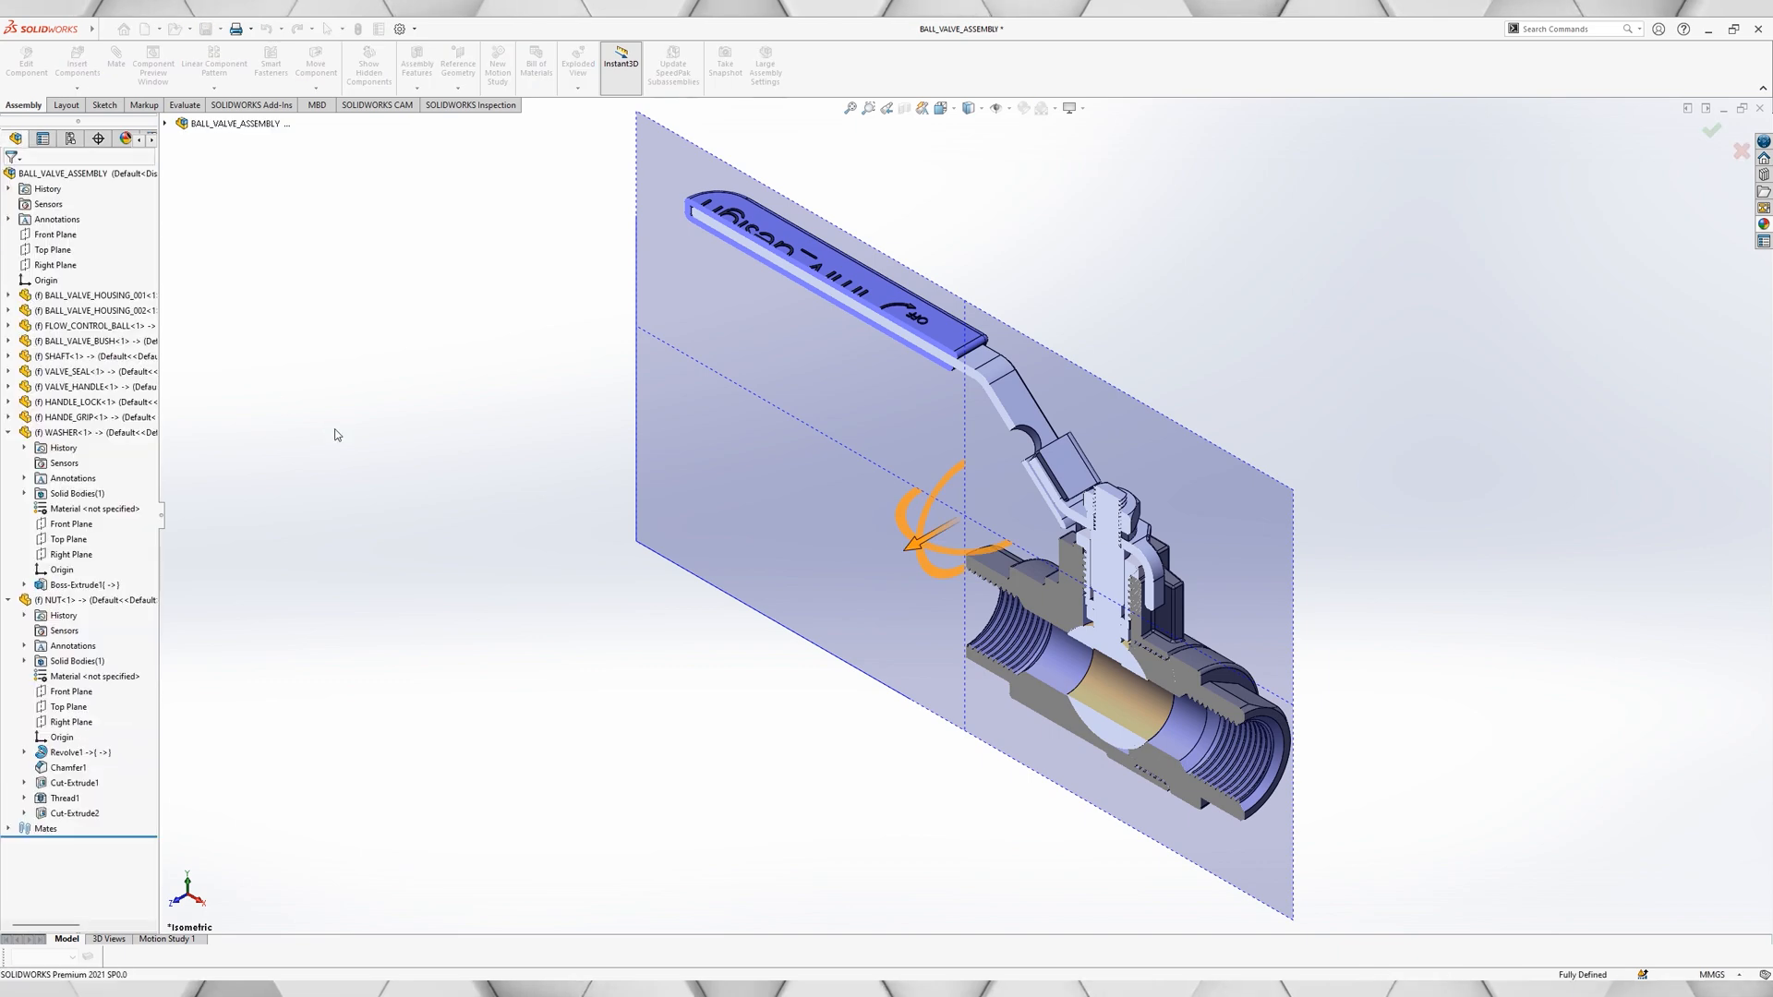
middle_click_drag(538, 764, 629, 597)
key("ctrl+s")
left_click(275, 230)
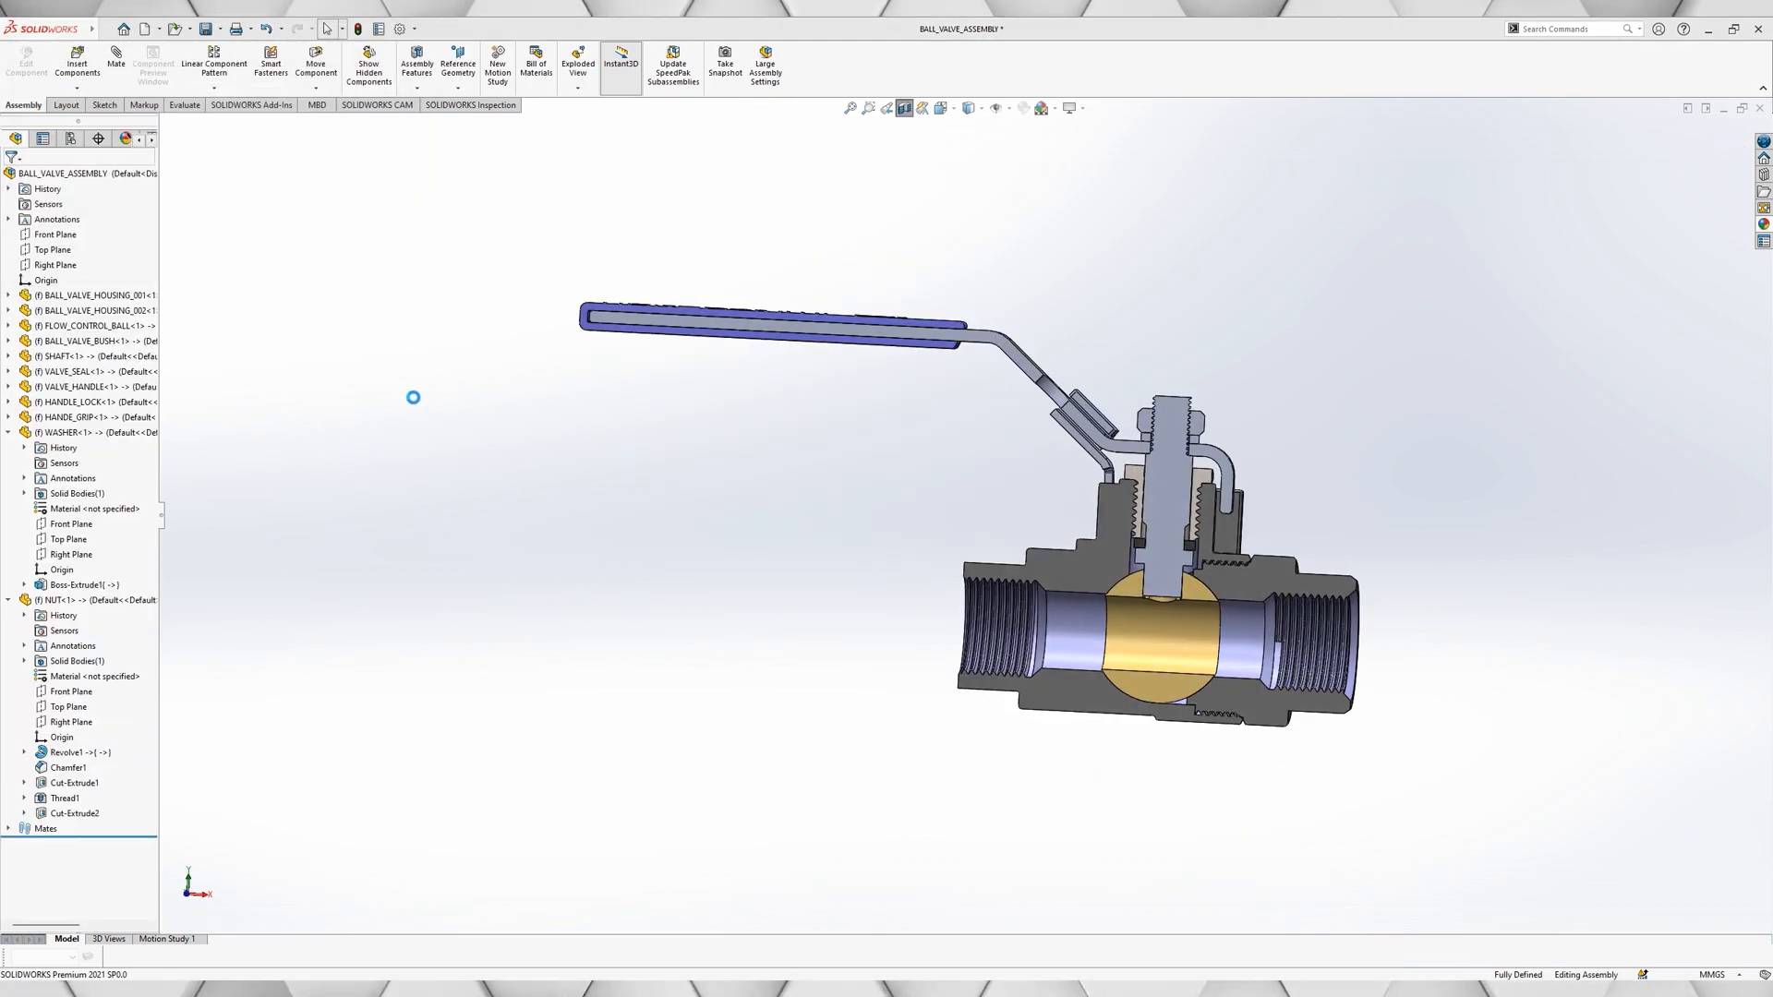
key("ctrl+7")
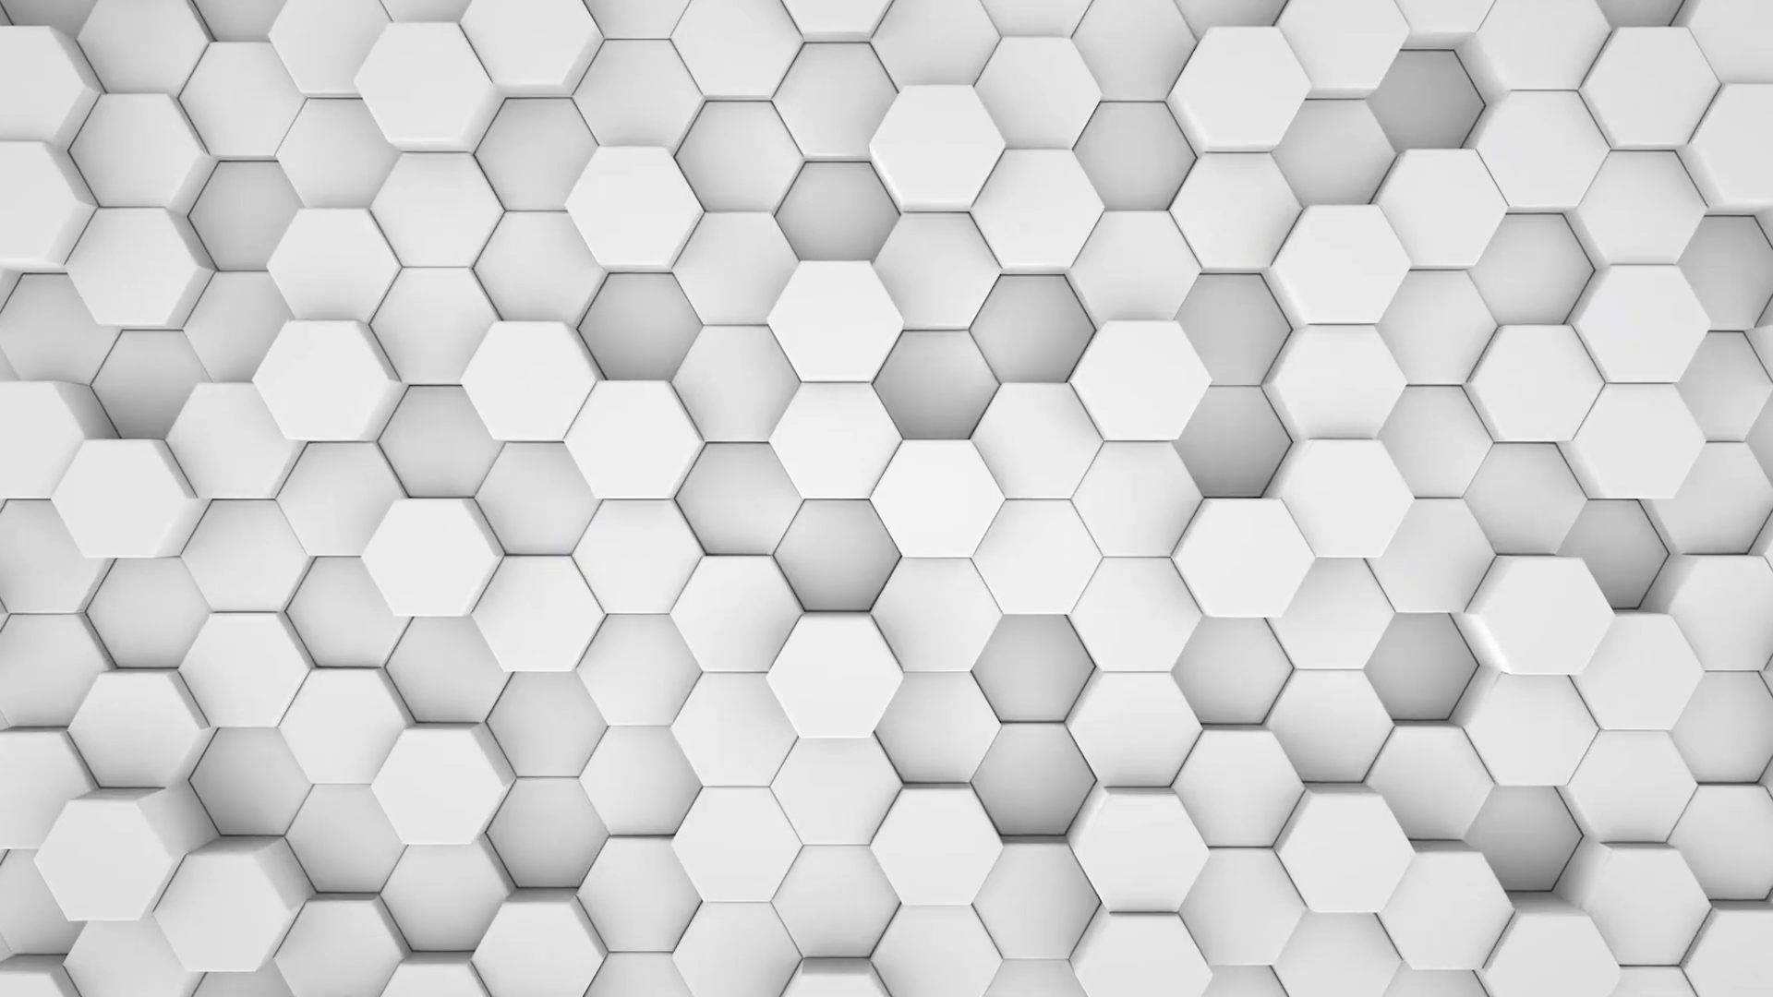